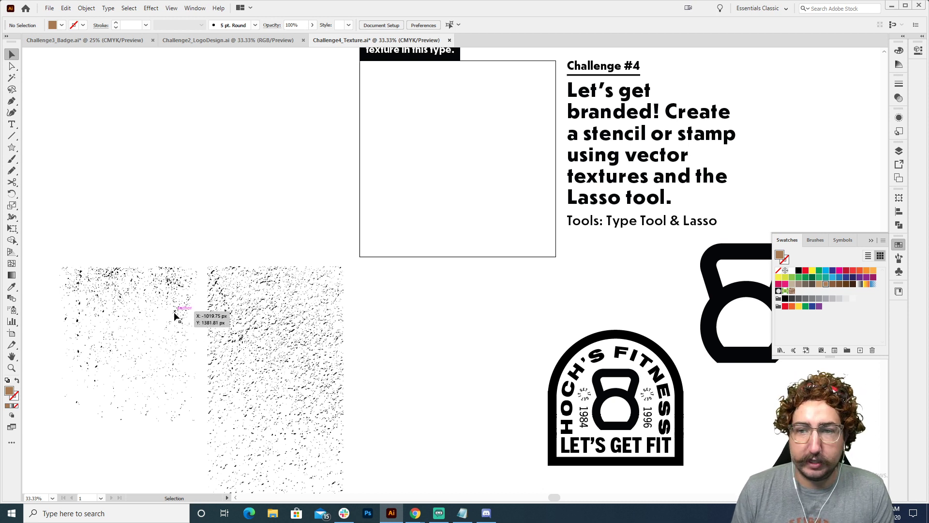
Add a text line reading FITNESS inside the empty square below the black caption
click(873, 240)
drag(530, 196, 410, 275)
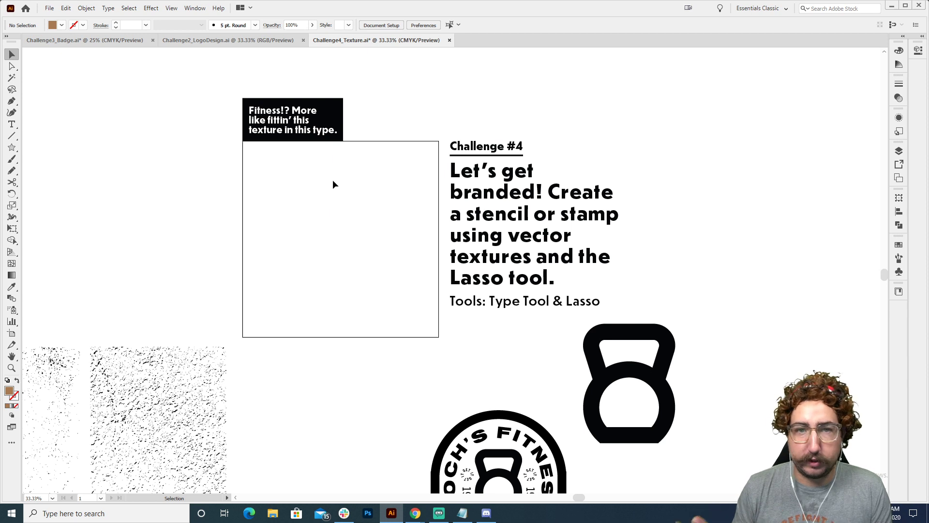
key(z)
click(364, 241)
key(t)
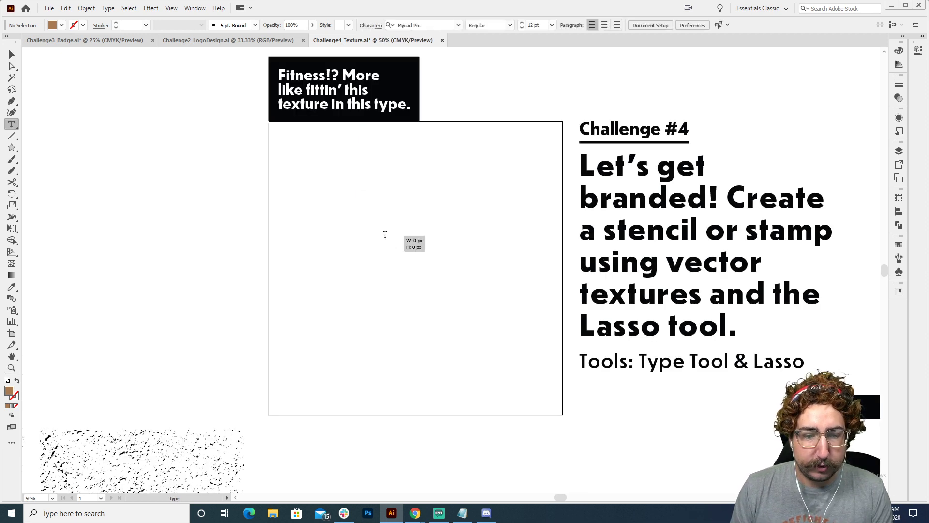
click(384, 235)
text(NITNES)
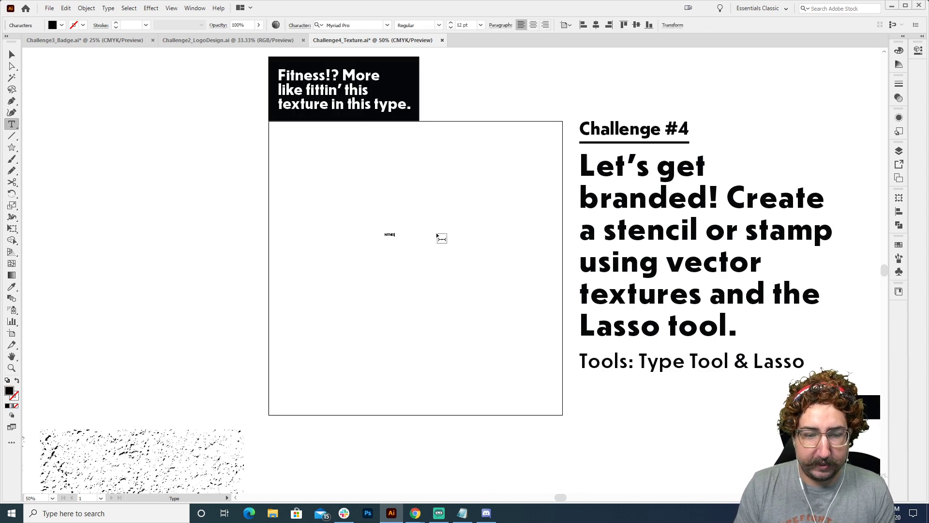
text(S)
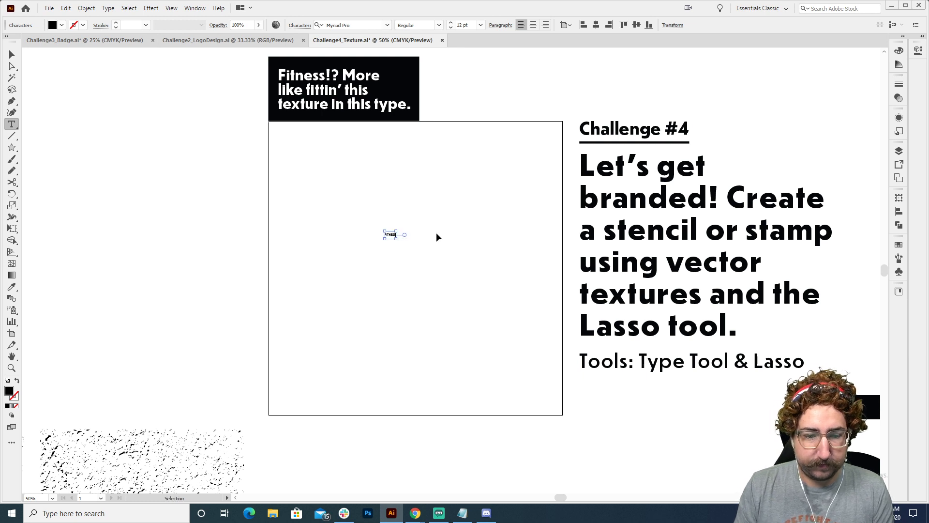
Set the word FITNESS in Trade Gothic LT Std Bold Condensed No. 20
click(334, 25)
text(trade)
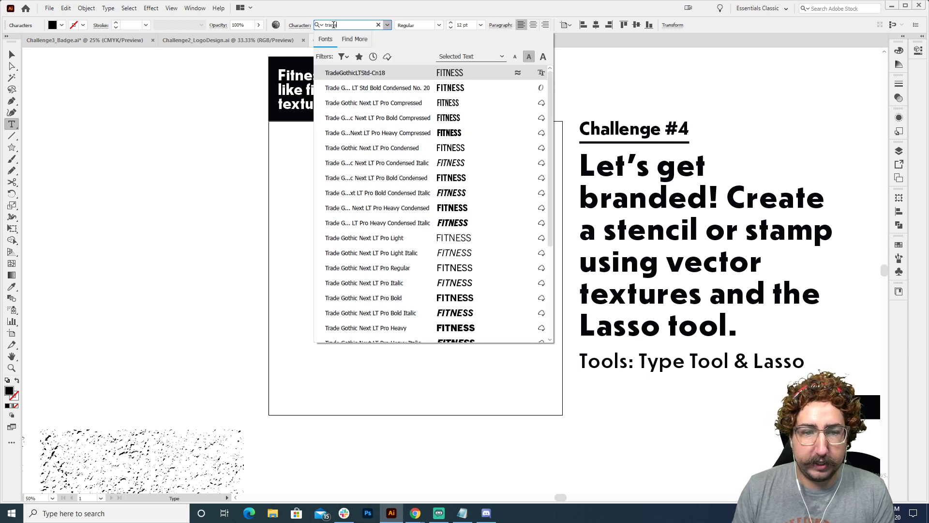
click(391, 87)
key(Escape)
Scale FITNESS up to about 267 pt and place it in the middle of the square with centred paragraph alignment
key(s)
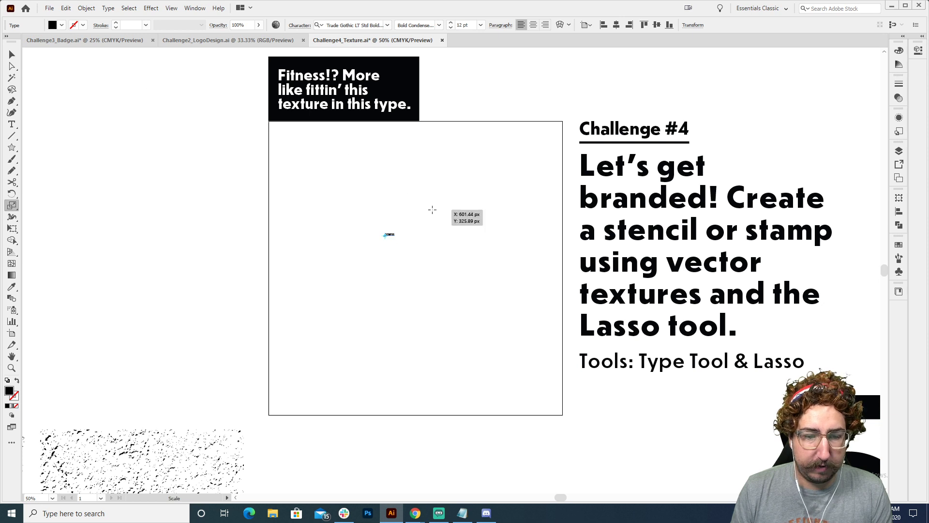
drag(432, 209, 641, 44)
key(v)
drag(491, 205, 424, 243)
click(532, 25)
click(491, 137)
drag(341, 254, 450, 254)
click(441, 123)
Fill the word FITNESS with the red swatch
key(space)
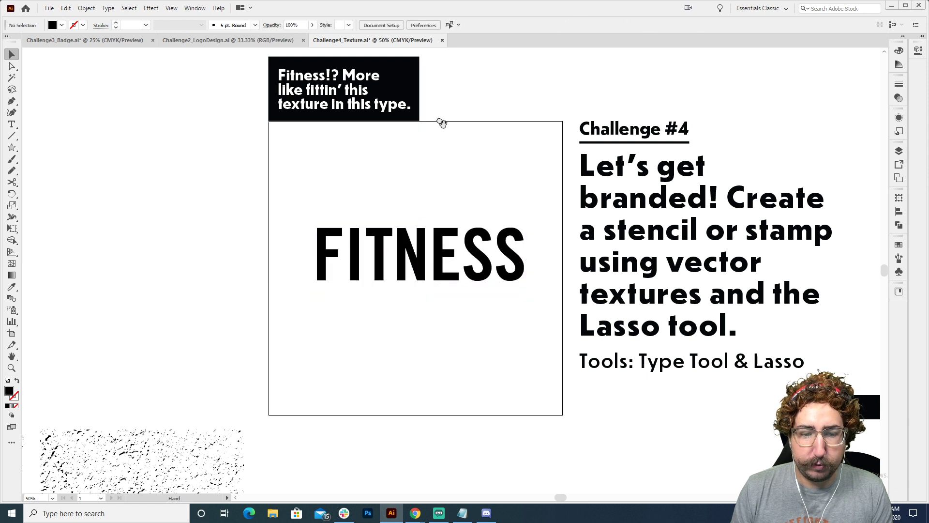
drag(441, 123, 375, 57)
click(400, 182)
click(899, 246)
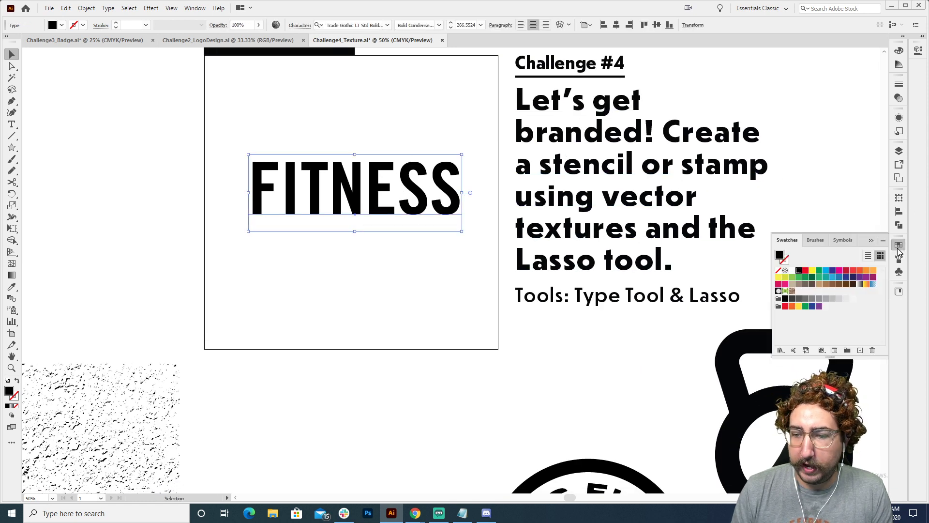
click(806, 270)
click(426, 104)
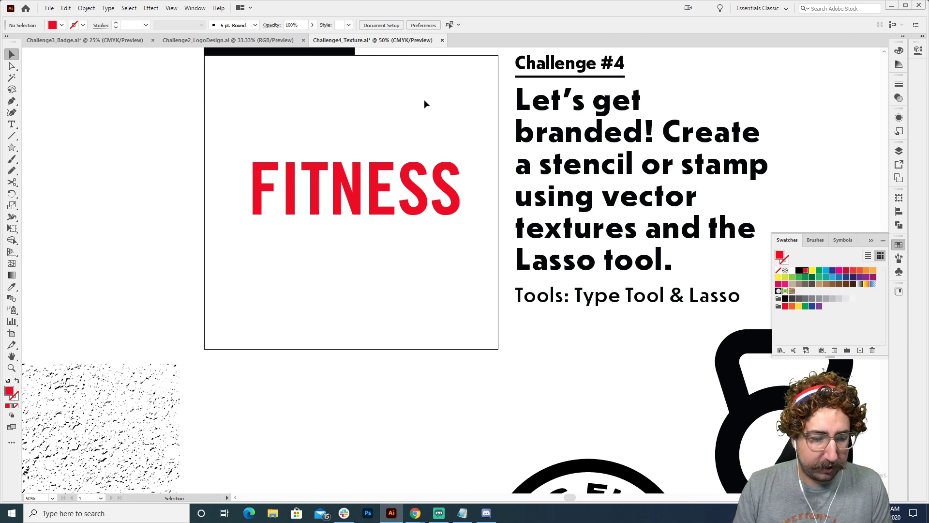
Place a copy of the dense speckle texture over FITNESS and enlarge it slightly to about 784 px wide
key(space)
drag(108, 404, 463, 166)
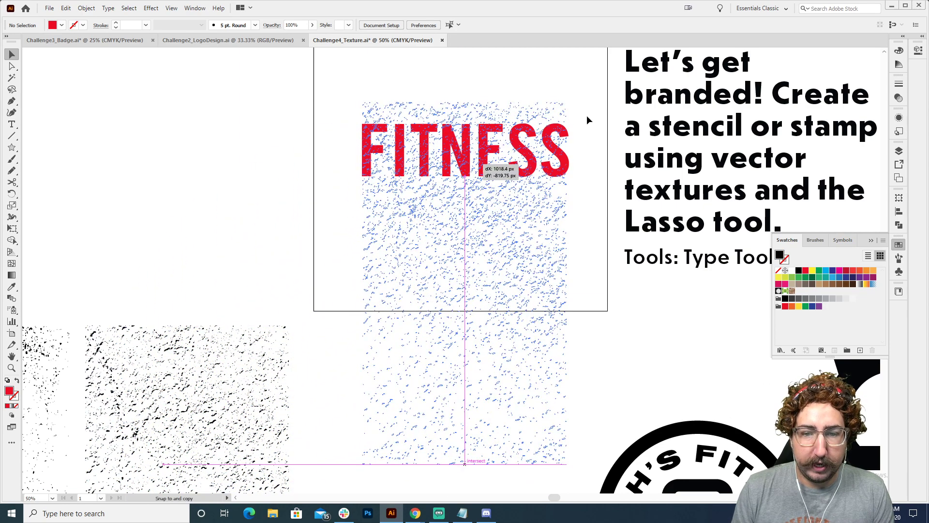
key(s)
drag(583, 94, 588, 83)
key(v)
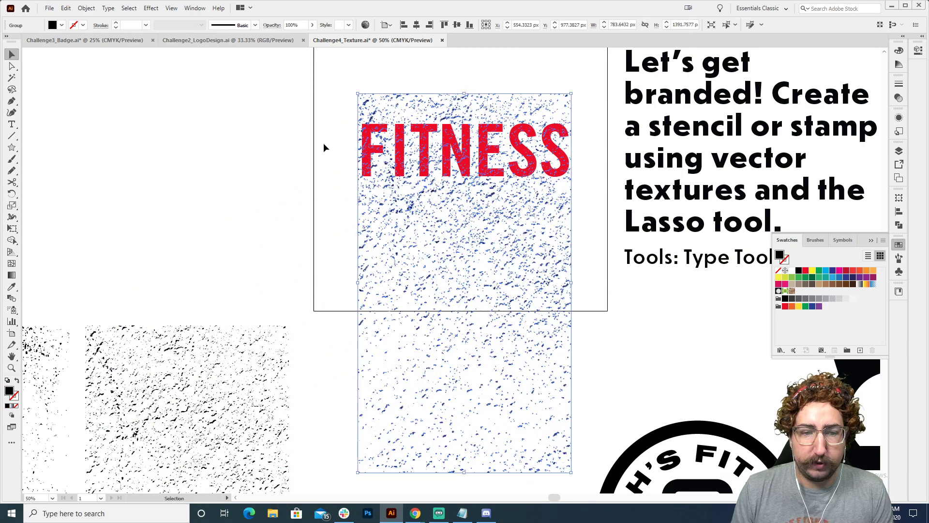
click(323, 145)
Bring the copied texture forward so that it sits in front of the red word
key(z)
click(483, 201)
drag(435, 216, 376, 158)
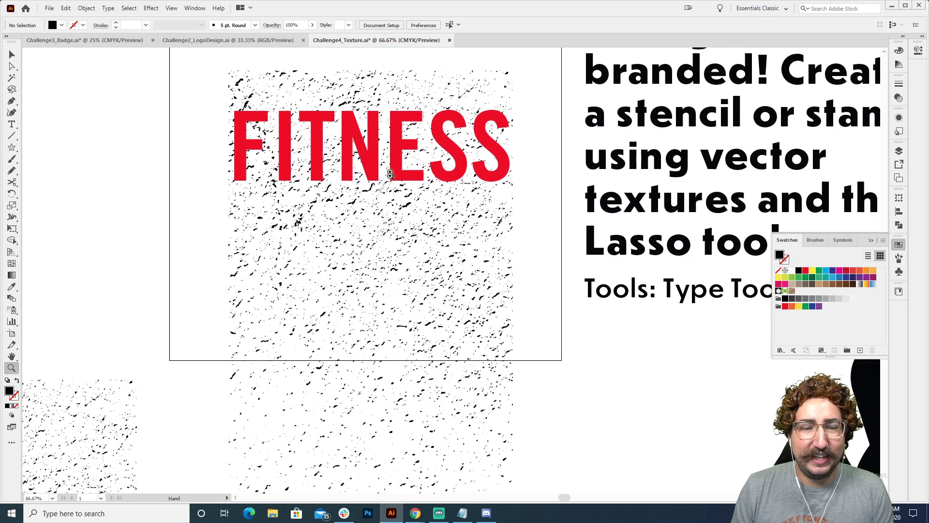
key(v)
click(393, 276)
right_click(337, 268)
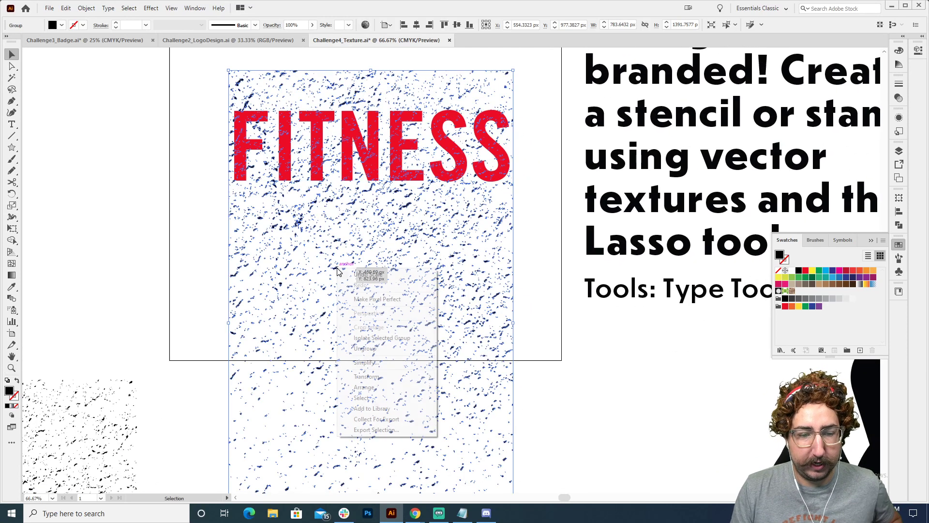
mouse_move(374, 392)
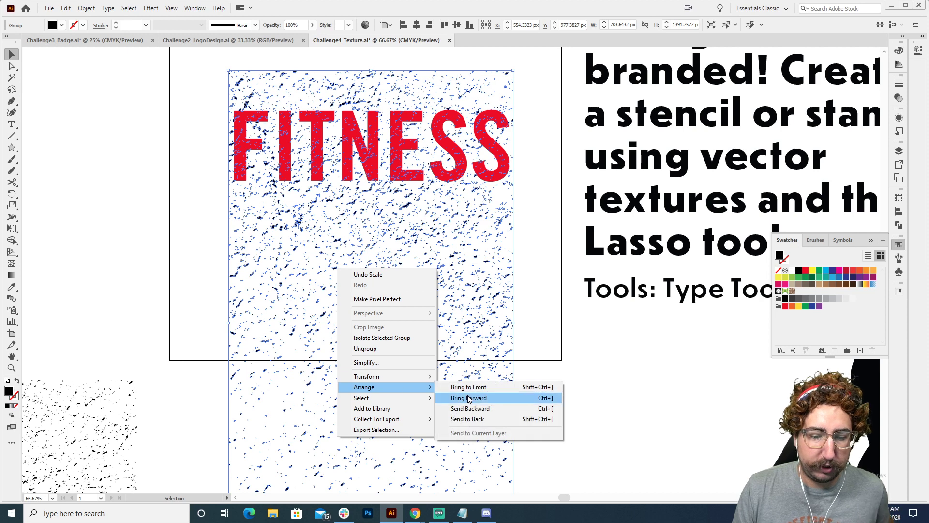
click(473, 398)
click(145, 151)
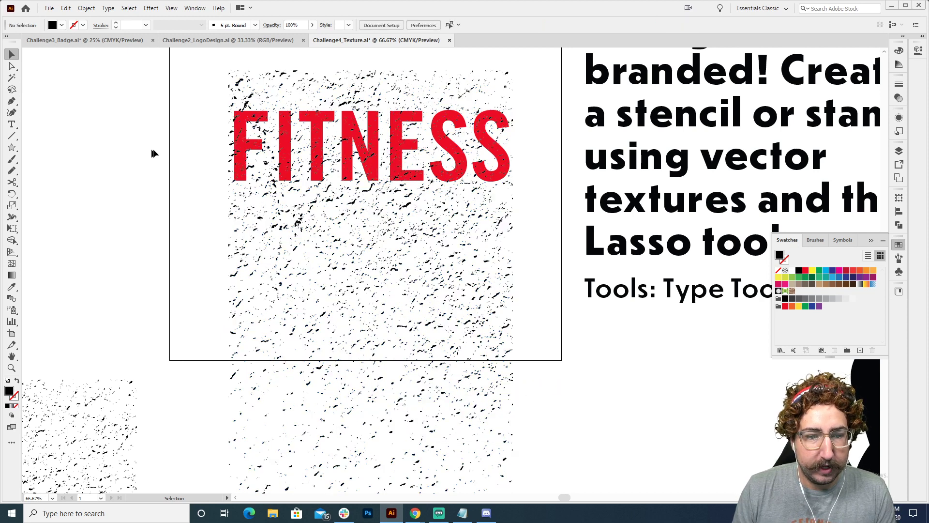
Recolour the texture over FITNESS with a dark grey swatch
key(z)
click(413, 155)
click(400, 275)
click(438, 240)
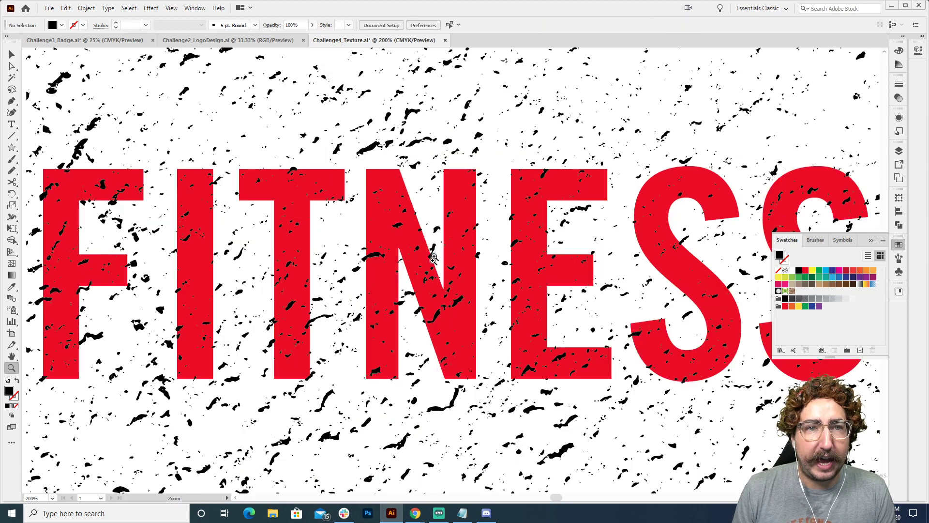
click(431, 273)
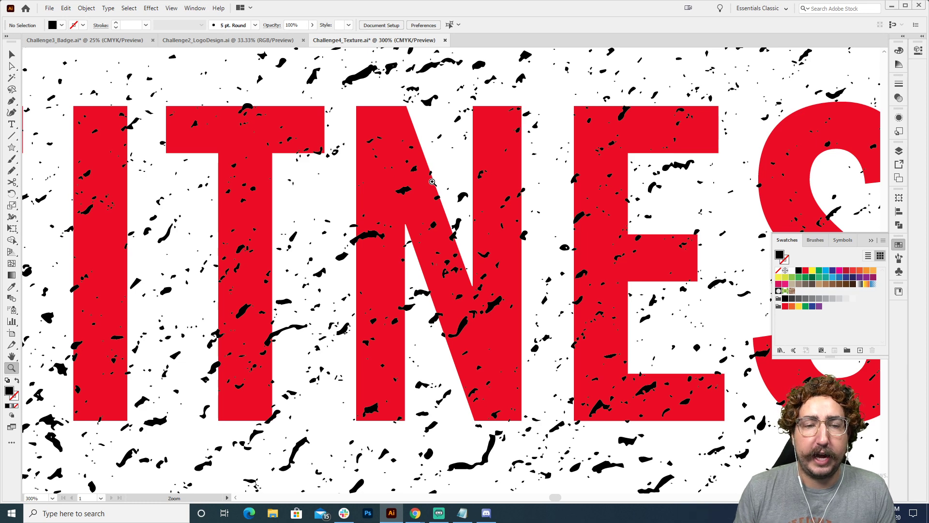
alt+click(428, 221)
key(v)
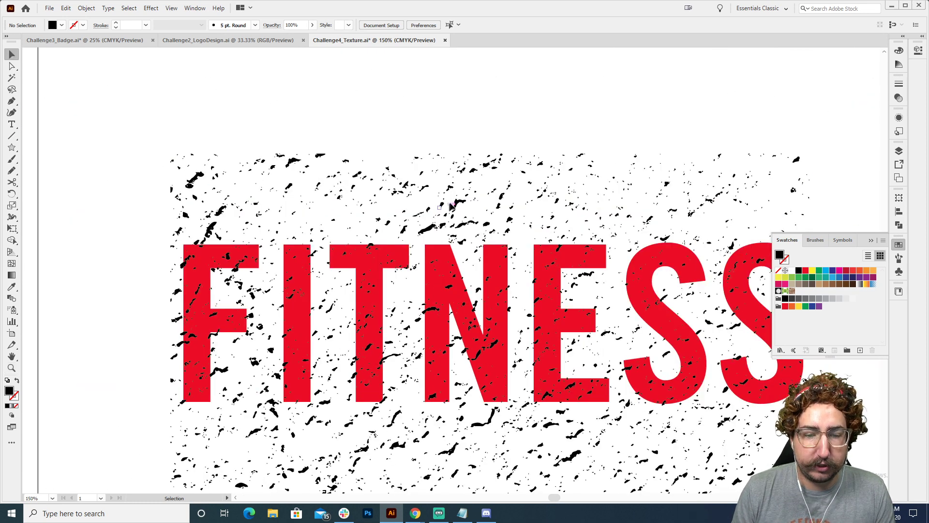
click(459, 202)
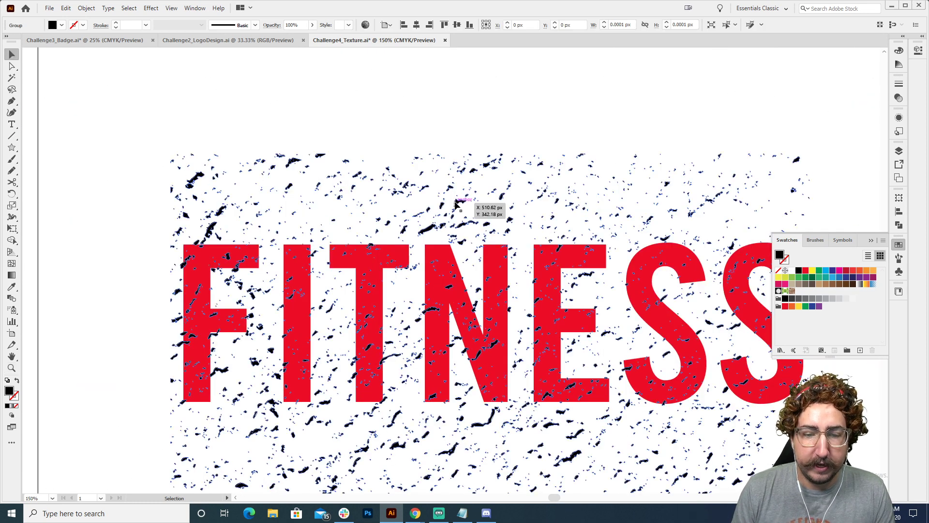
click(805, 299)
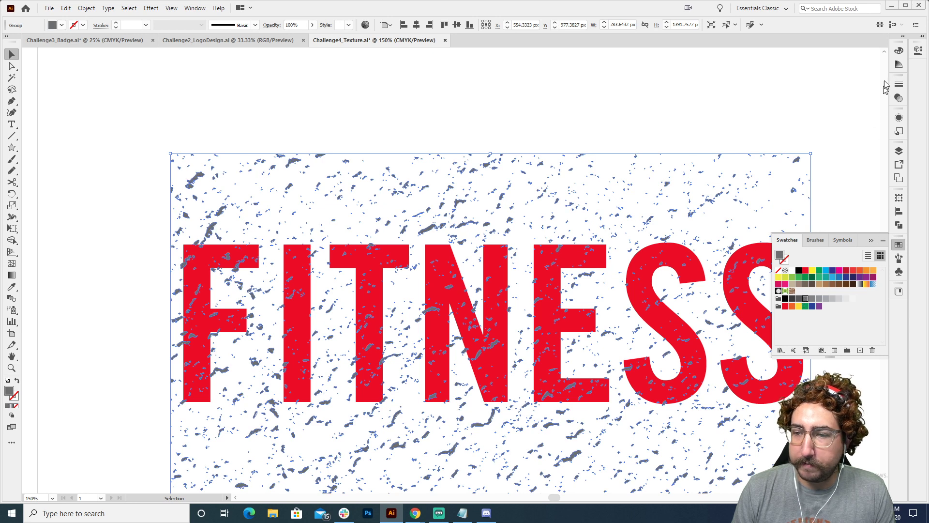
Set the grey texture's blending mode to Multiply
click(899, 99)
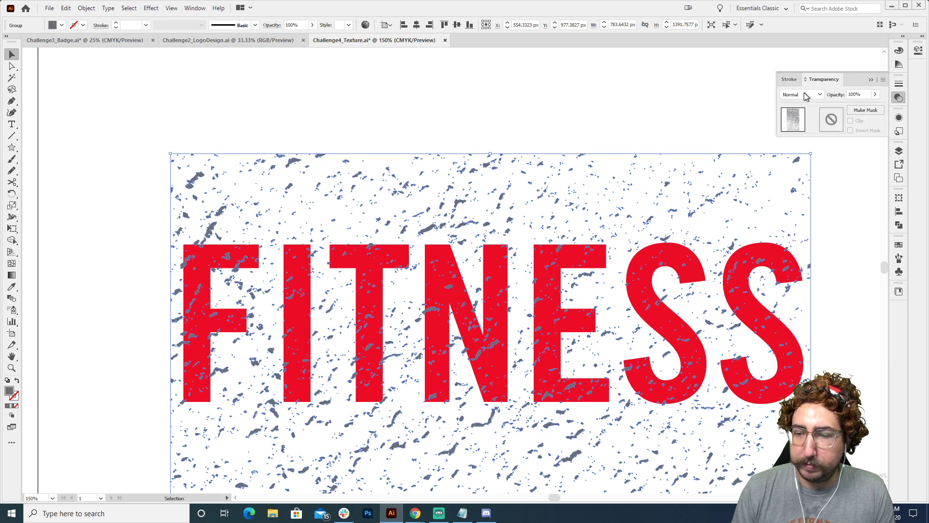
click(806, 95)
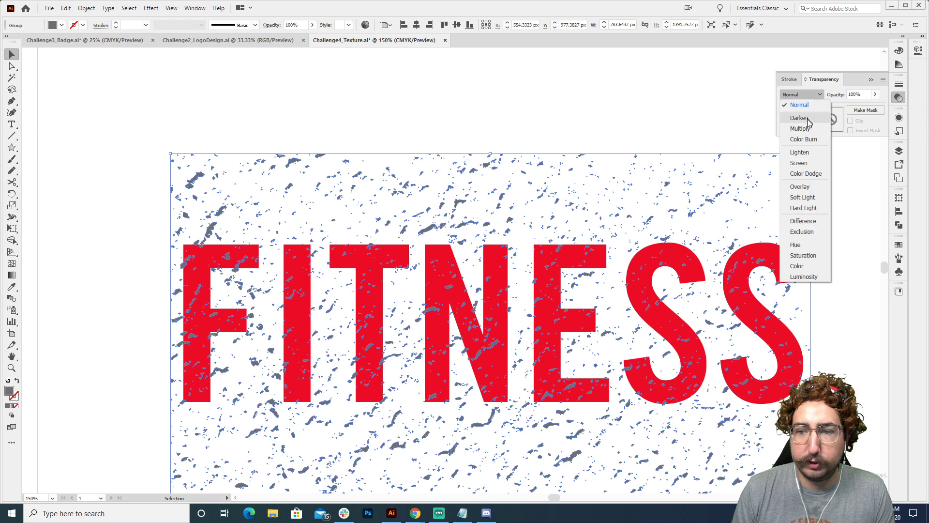
key(Escape)
click(807, 128)
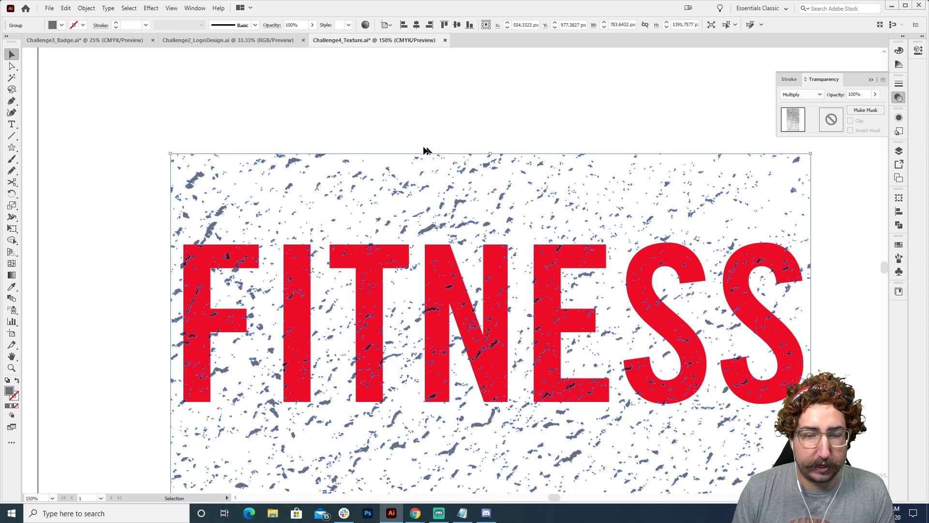
click(403, 125)
Examine up close how the grey specks overlap the letter edges, especially around the N, and review the whole word
key(z)
click(487, 333)
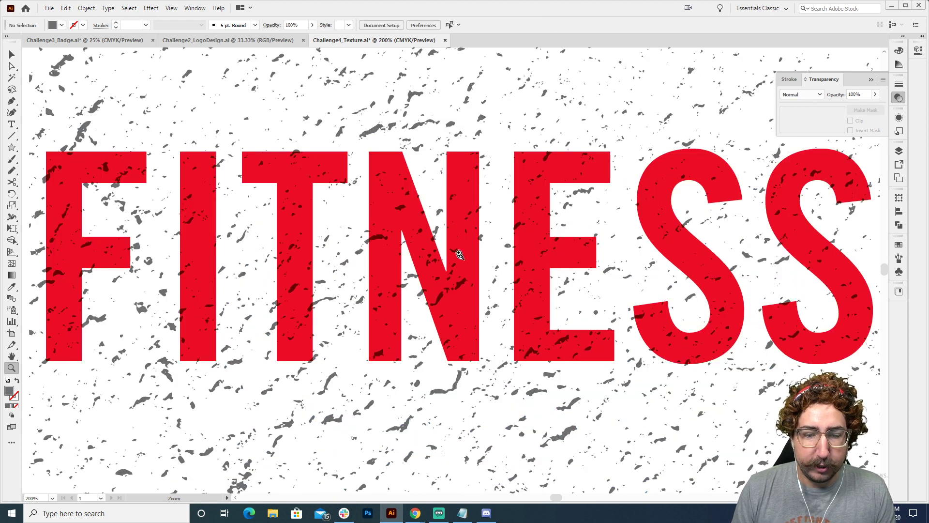
click(456, 249)
click(456, 248)
click(456, 248)
click(456, 248)
click(389, 233)
drag(344, 391, 400, 284)
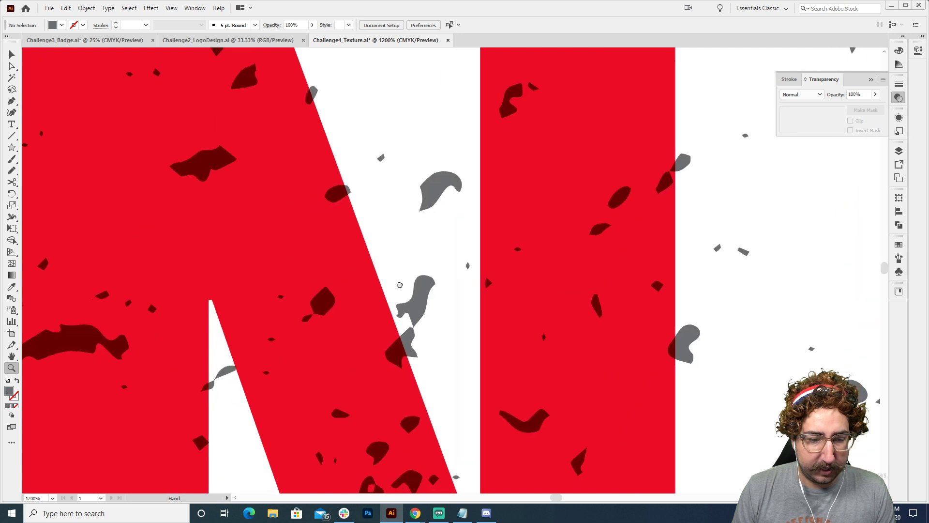
click(413, 329)
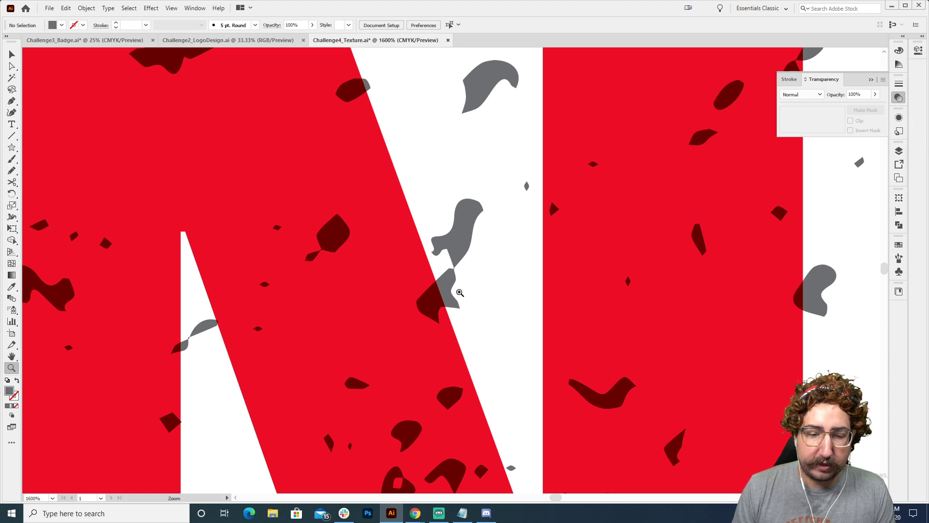
alt+click(447, 285)
alt+click(446, 288)
alt+click(446, 288)
alt+click(446, 288)
alt+click(446, 288)
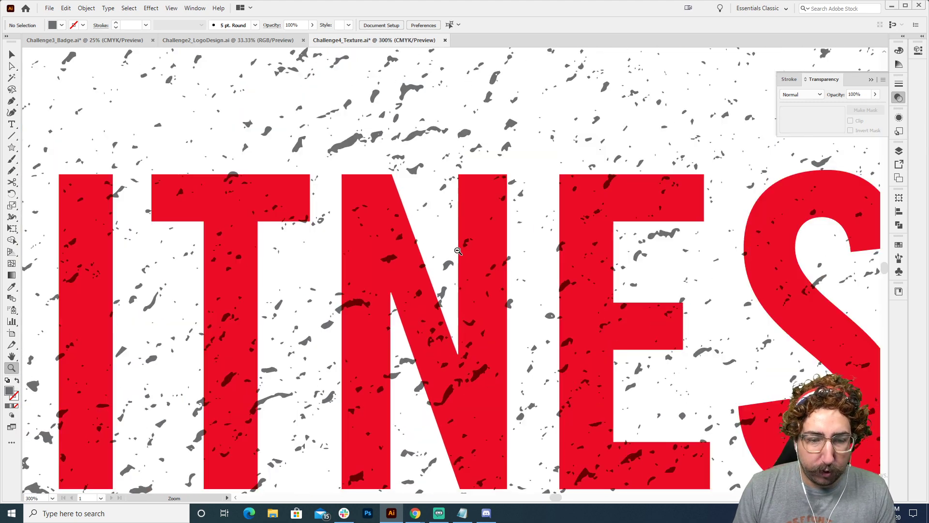
alt+click(446, 288)
alt+click(446, 288)
alt+click(446, 287)
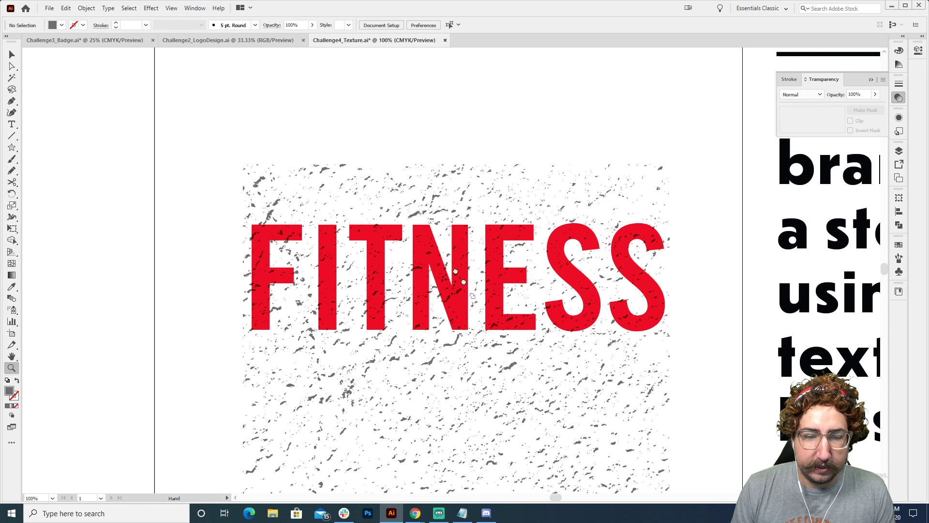
drag(474, 296, 395, 161)
alt+click(422, 245)
alt+click(456, 279)
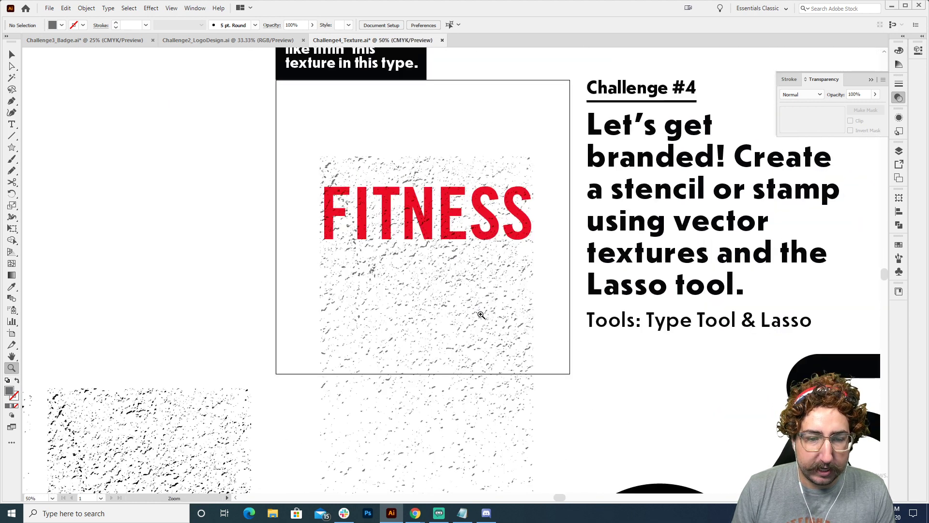
drag(481, 313, 429, 255)
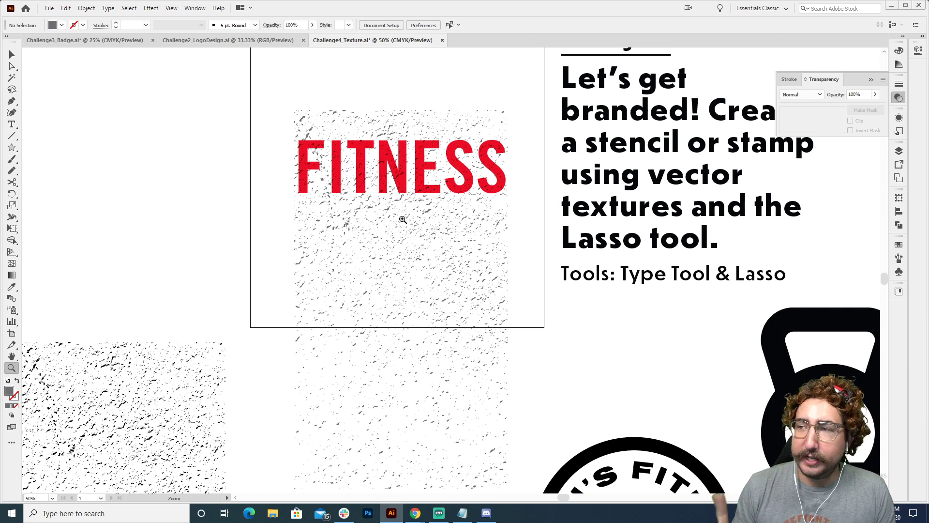
Isolate the grey texture group for editing on its own
key(v)
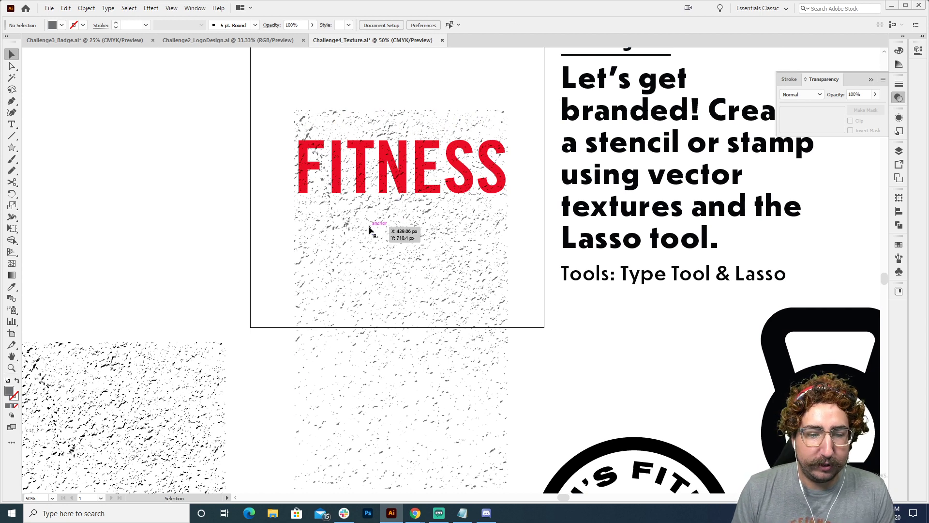
click(358, 216)
double_click(381, 221)
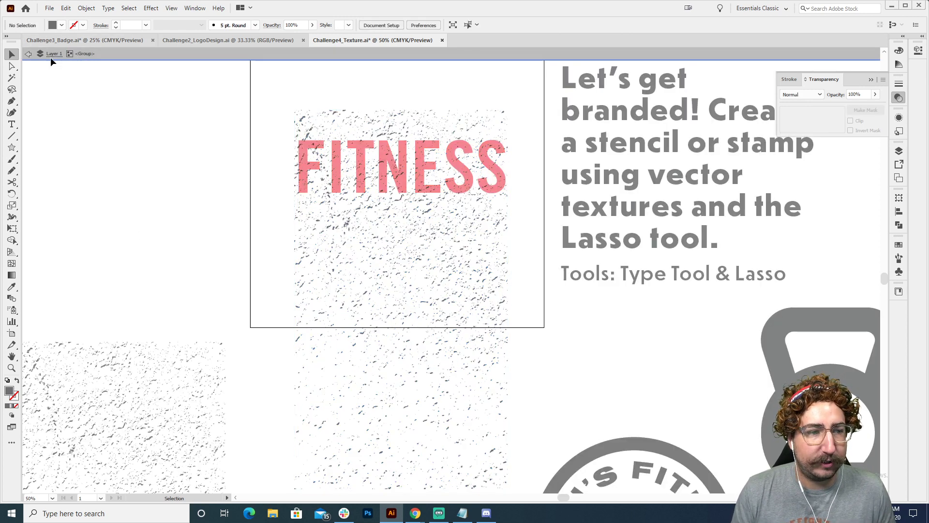
Lasso the grey specks above the tops of the FITNESS letters and delete them from the texture group
click(12, 90)
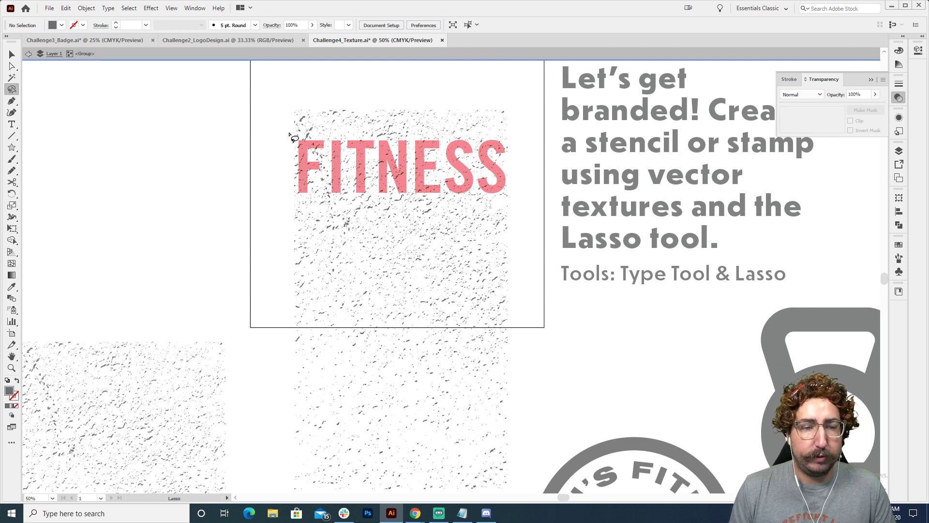
mouse_move(303, 137)
mouse_down()
mouse_move(514, 137)
mouse_move(529, 119)
mouse_move(506, 90)
mouse_move(294, 89)
mouse_move(252, 112)
mouse_move(301, 139)
mouse_up()
key(z)
click(468, 144)
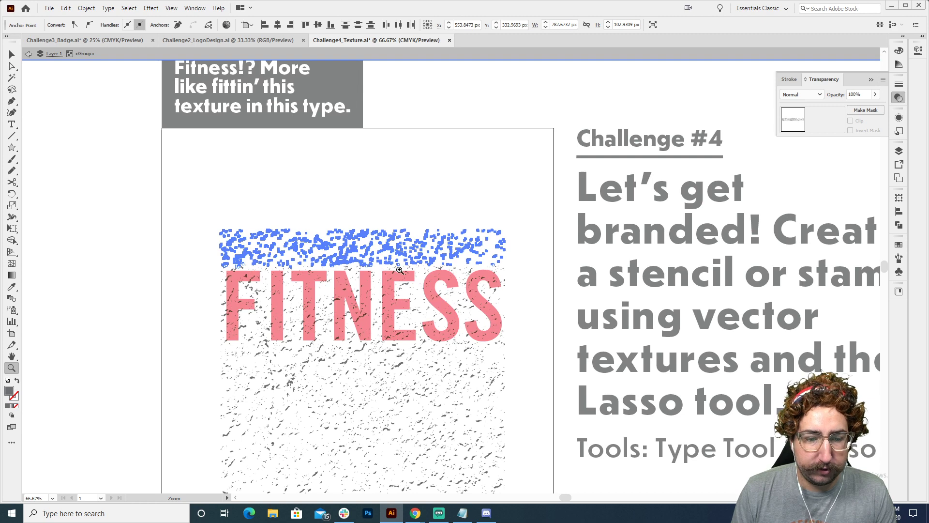
triple_click(396, 270)
drag(450, 261, 337, 188)
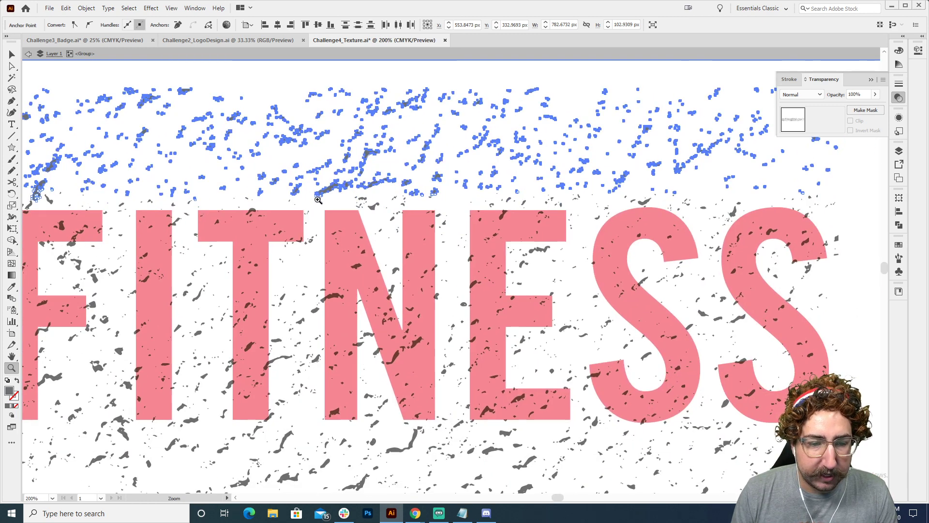
key(a)
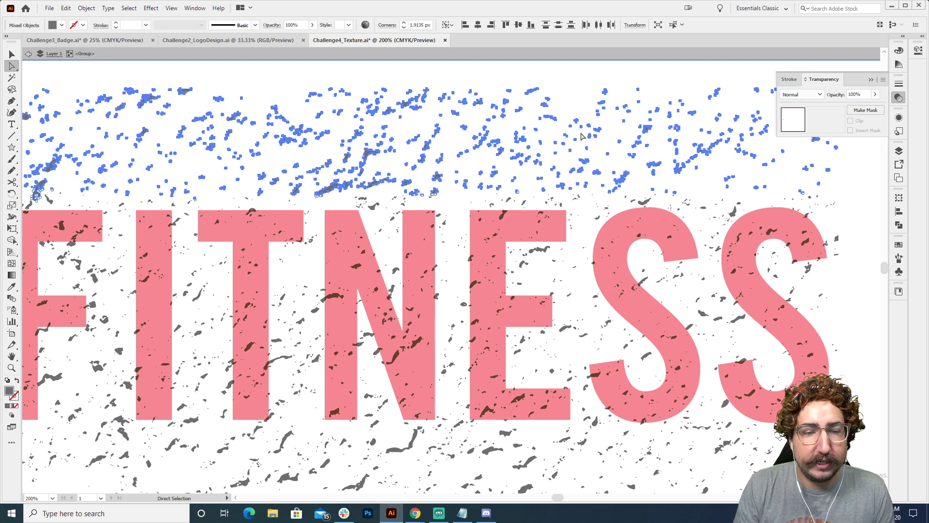
key(Delete)
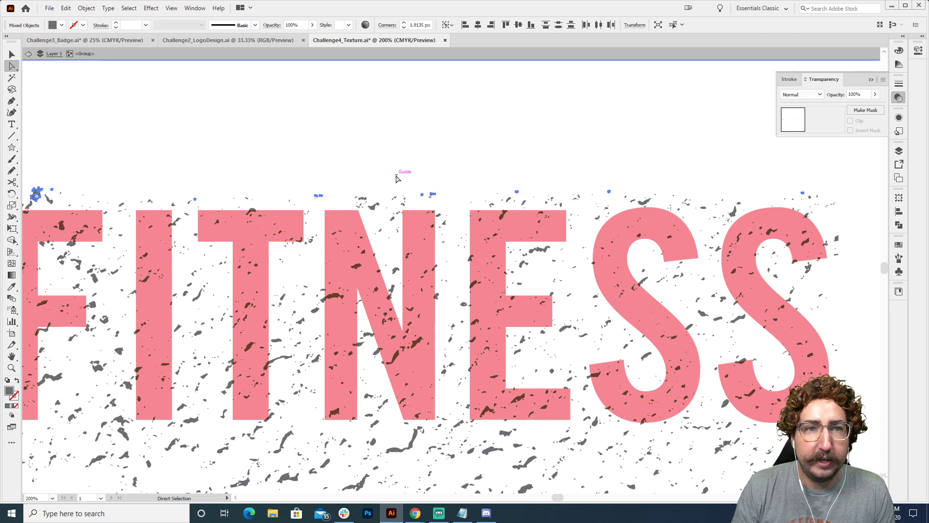
key(ctrl+shift+a)
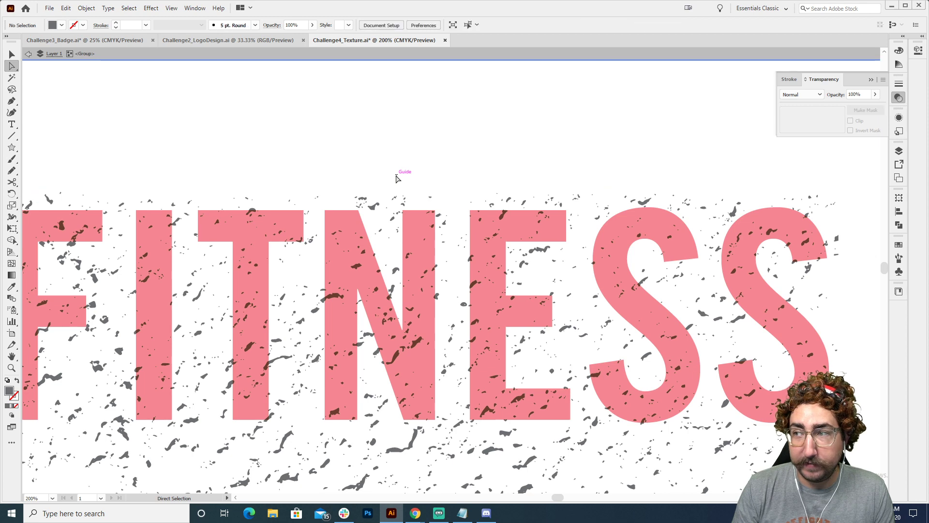
Lasso all the texture below the FITNESS letters, delete it, and leave group isolation
key(z)
alt+click(429, 257)
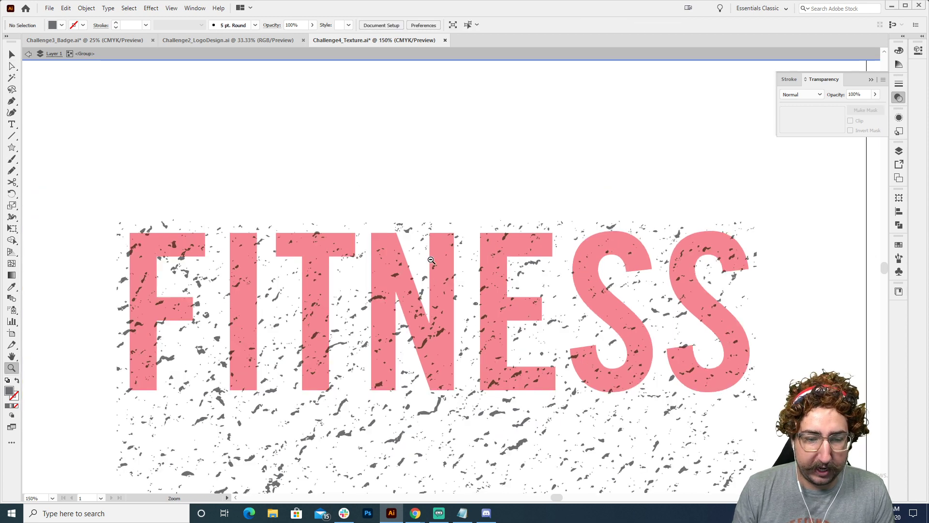
alt+click(443, 310)
alt+click(443, 311)
alt+click(466, 300)
drag(476, 305, 407, 157)
key(q)
mouse_move(251, 124)
mouse_down()
mouse_move(491, 129)
mouse_move(507, 229)
mouse_move(507, 376)
mouse_move(482, 442)
mouse_move(206, 447)
mouse_move(226, 169)
mouse_up()
key(Delete)
key(v)
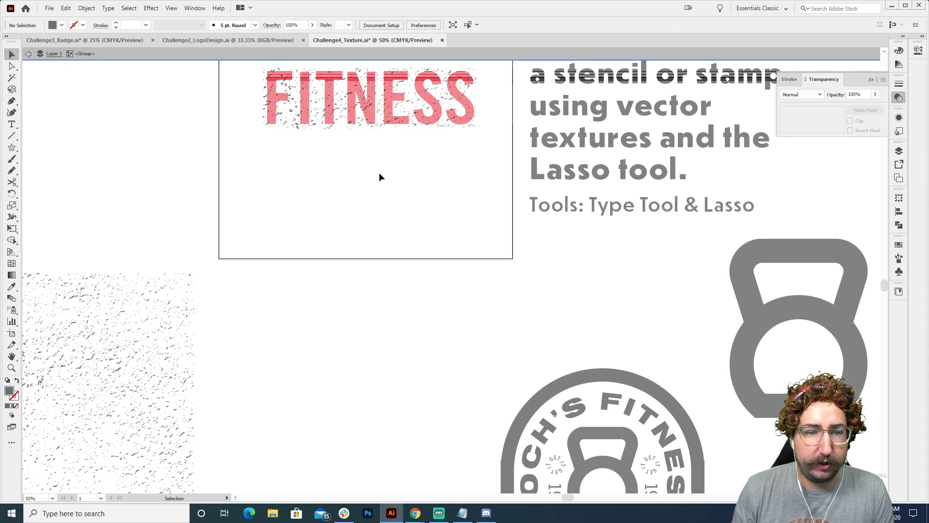
double_click(379, 172)
Try to pick out the grey specks between the T and the N of FITNESS with the Lasso tool
key(z)
click(396, 162)
click(421, 212)
click(460, 262)
drag(404, 159, 379, 122)
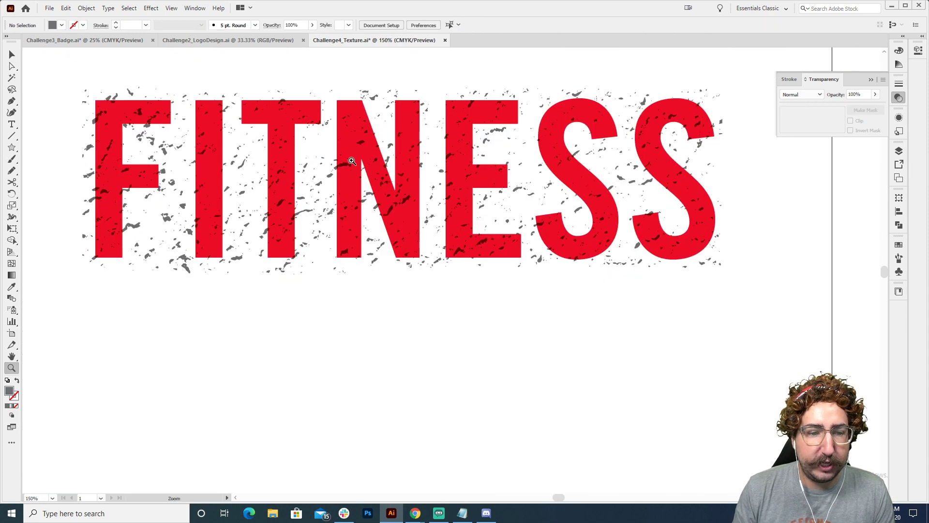
key(q)
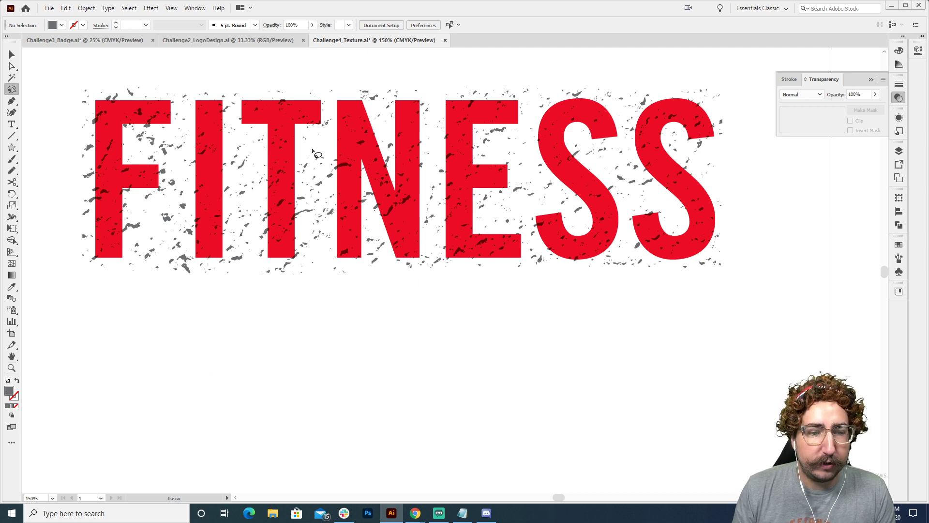
mouse_move(314, 146)
mouse_down()
mouse_move(298, 222)
mouse_move(314, 241)
mouse_move(316, 146)
mouse_up()
key(ctrl+x)
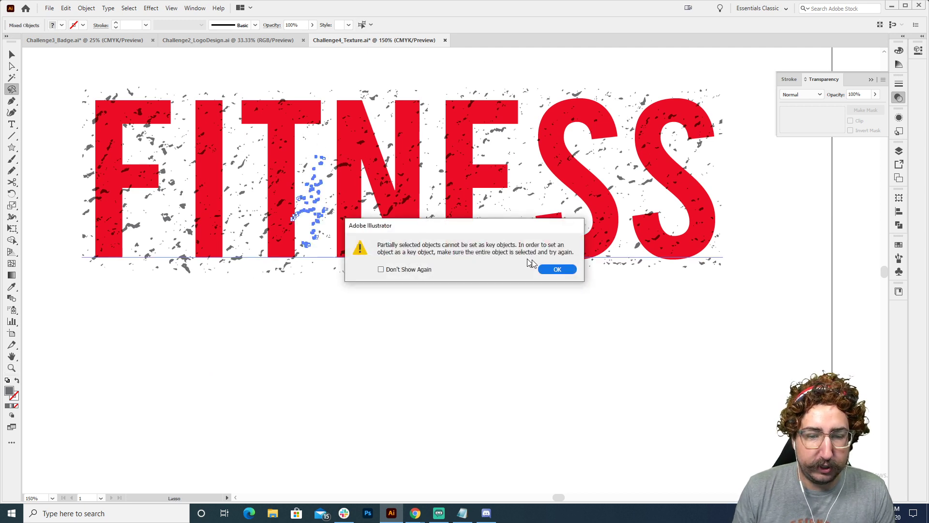
click(555, 268)
key(v)
drag(345, 298, 345, 296)
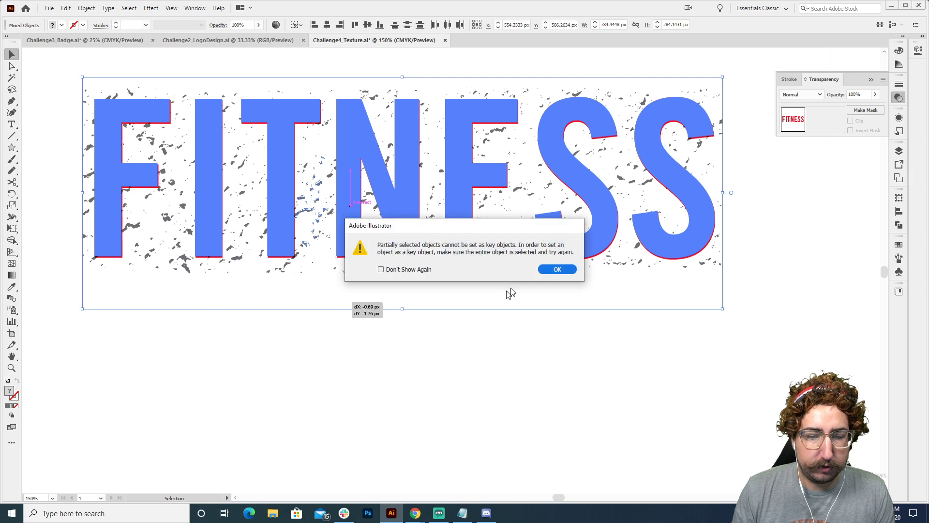
click(558, 269)
click(498, 355)
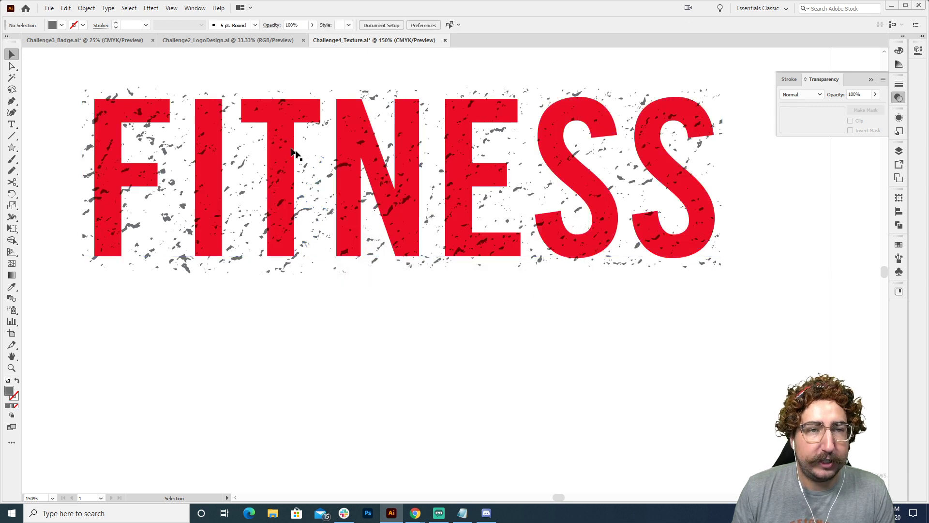
Scale the FITNESS type and its texture together to about 446 px wide and place a copy below the original
key(z)
alt+click(380, 260)
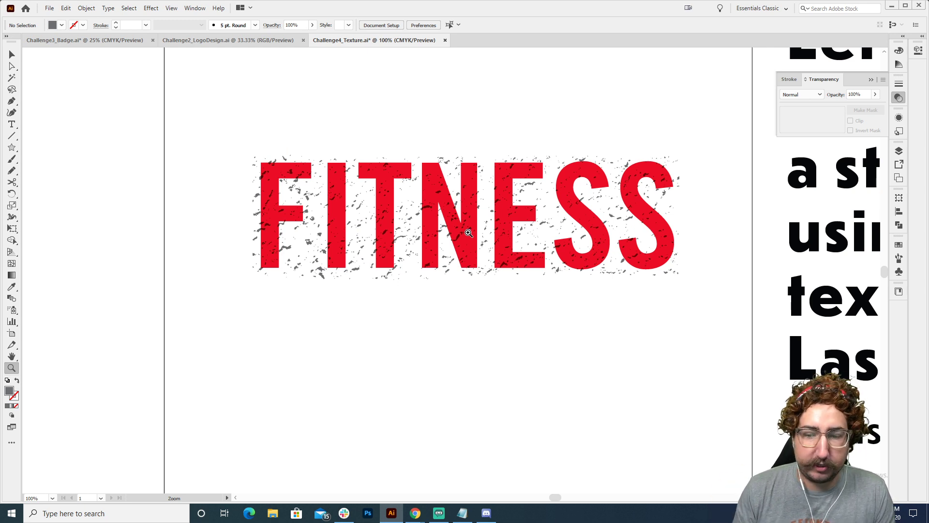
drag(467, 233, 408, 261)
key(v)
drag(518, 265, 518, 155)
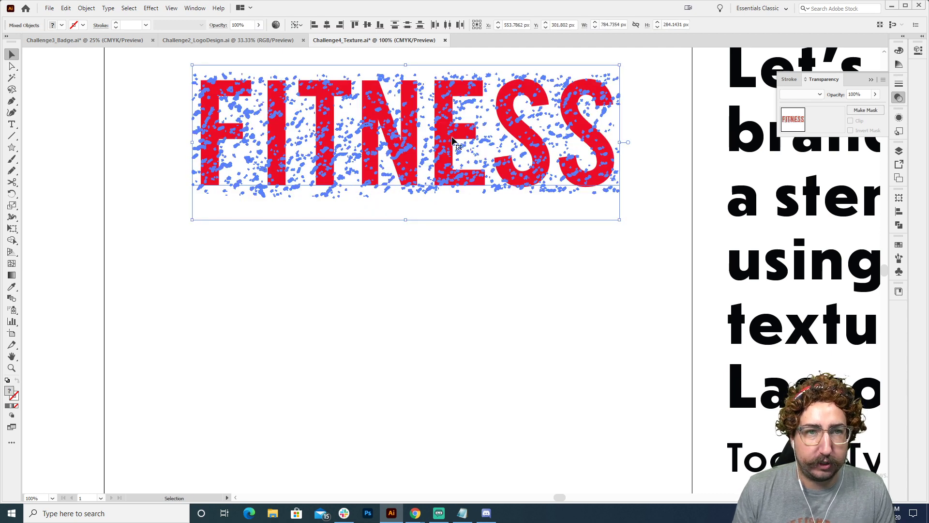
drag(619, 219, 528, 183)
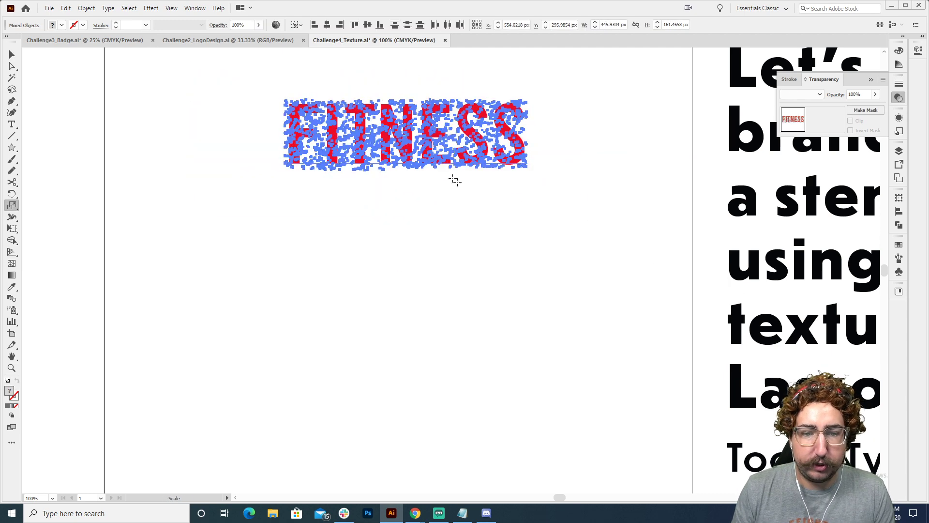
drag(399, 138, 385, 260)
click(498, 165)
Fill the type of the lower FITNESS copy with the black swatch
key(z)
click(469, 279)
click(402, 241)
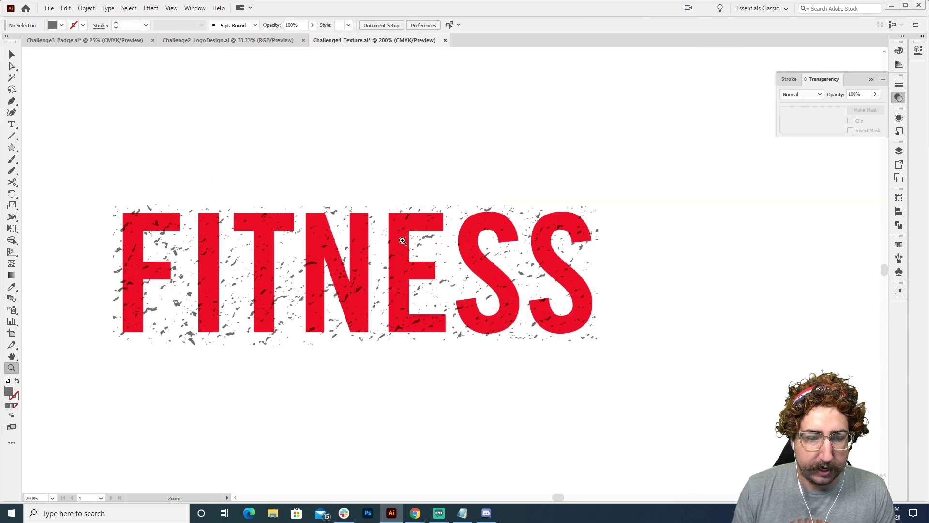
key(v)
click(196, 254)
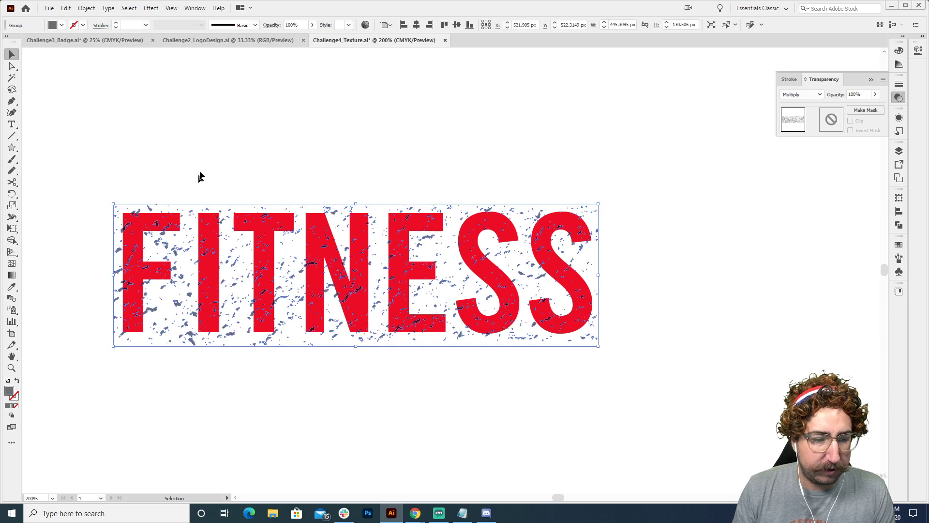
click(321, 186)
click(310, 236)
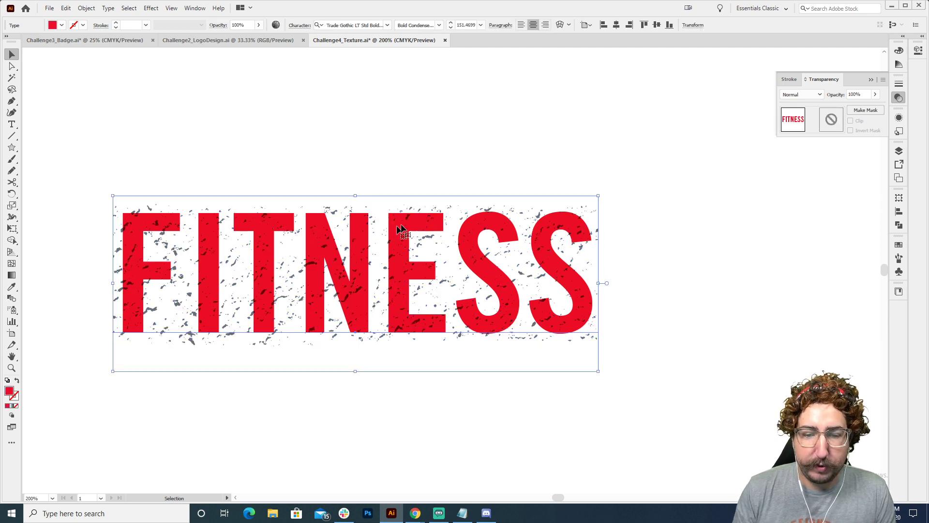
click(899, 245)
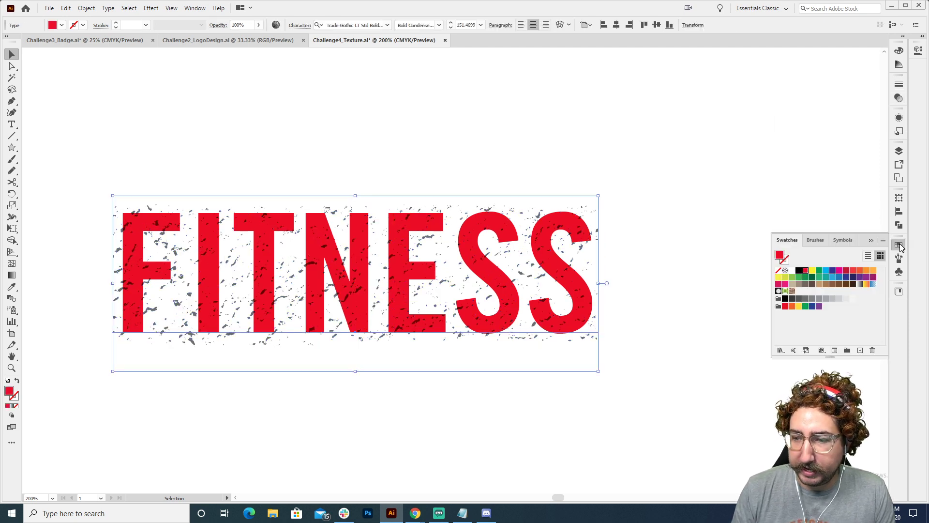
click(799, 272)
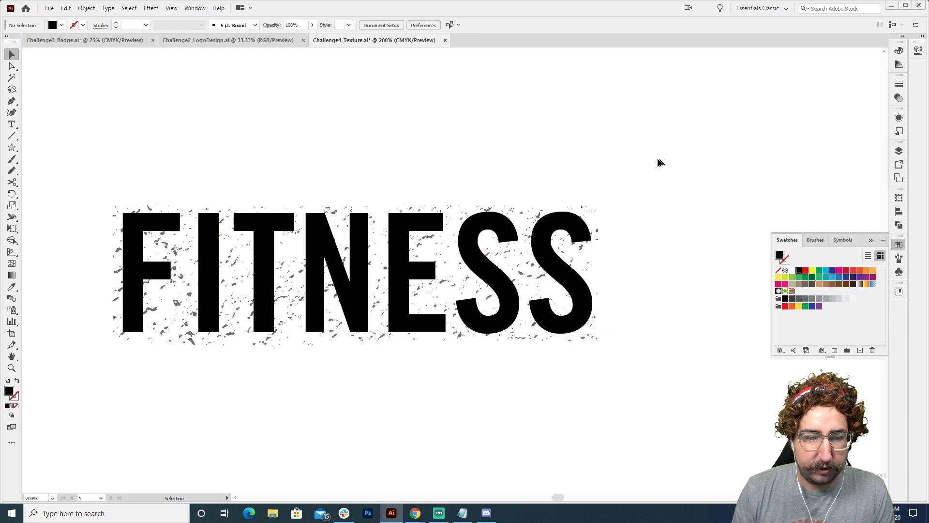
click(639, 153)
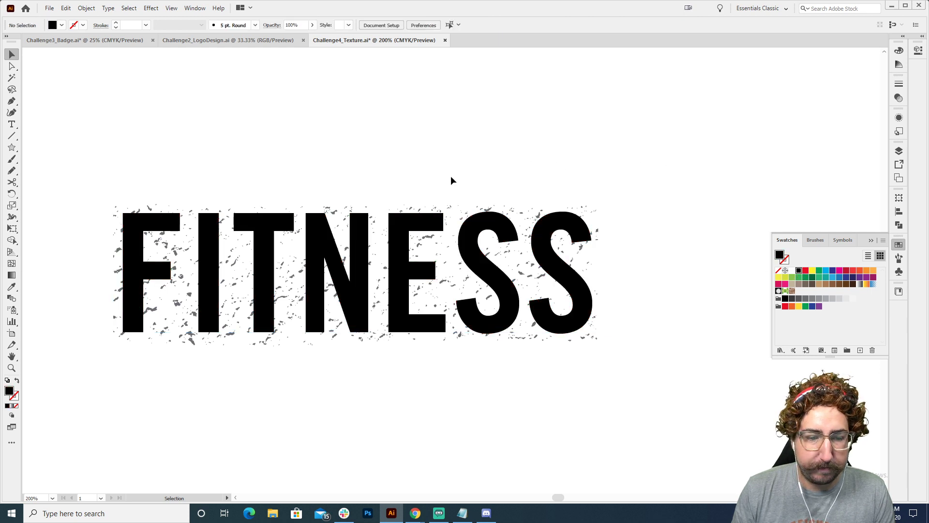
Draw a dark blue rectangle about 596 × 265 px around the black FITNESS and send it to the back
click(353, 274)
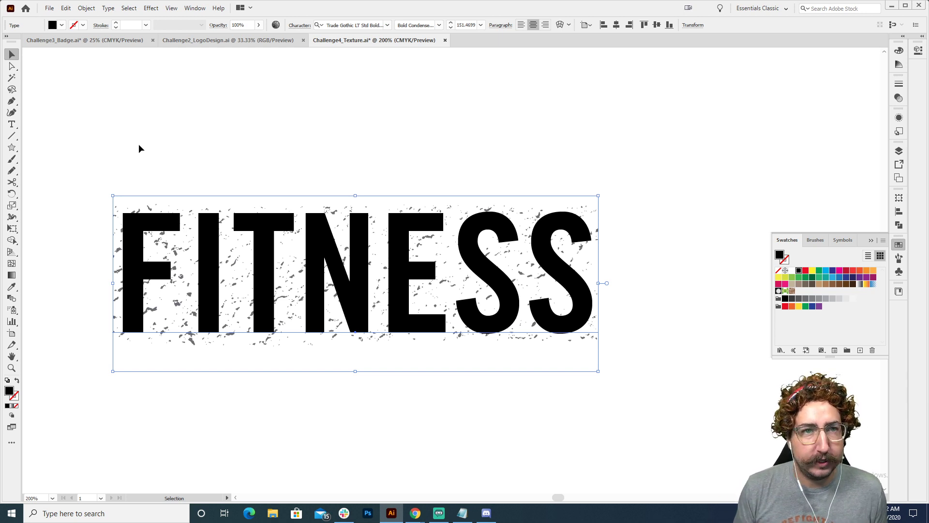
key(m)
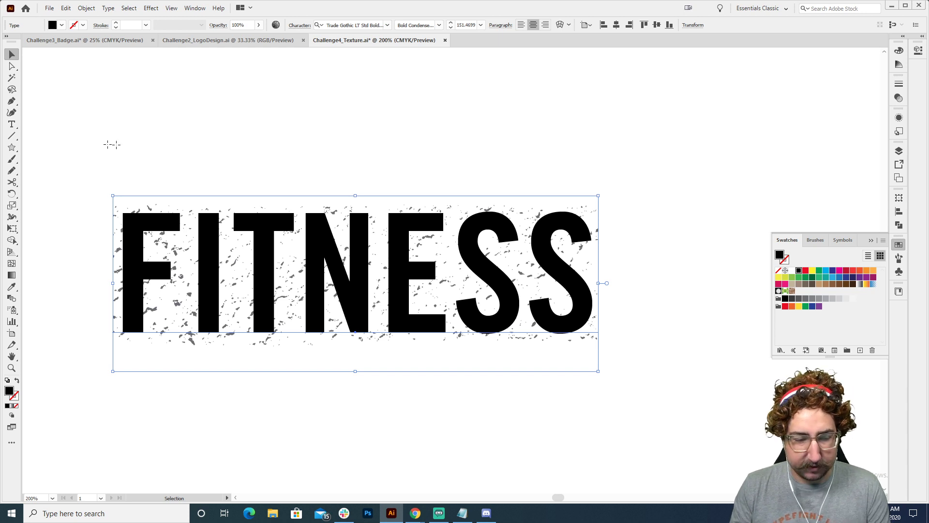
drag(71, 138, 720, 427)
click(833, 271)
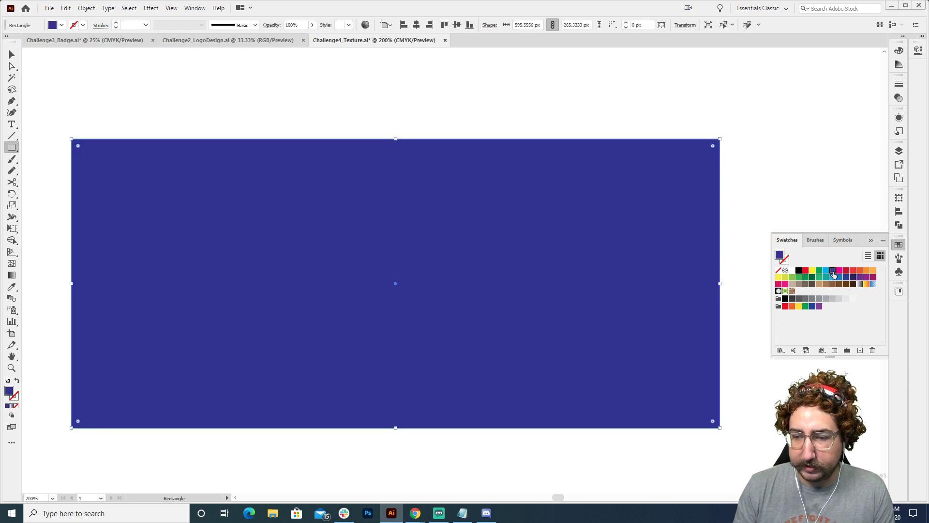
key(ctrl+shift+bracketleft)
key(v)
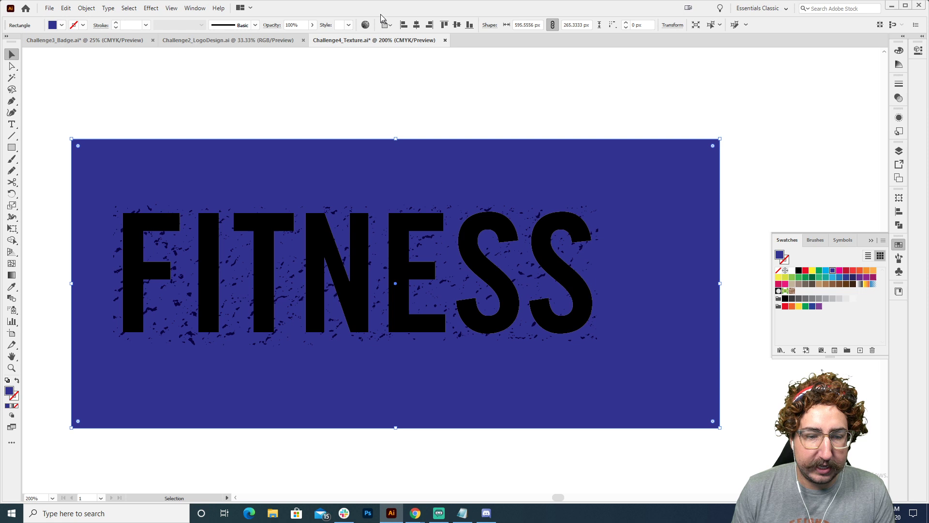
click(379, 117)
Try a dark blue rectangle about 573 × 211 px behind the red FITNESS and remove it again
key(ctrl+minus)
scroll(409, 259, up, 4)
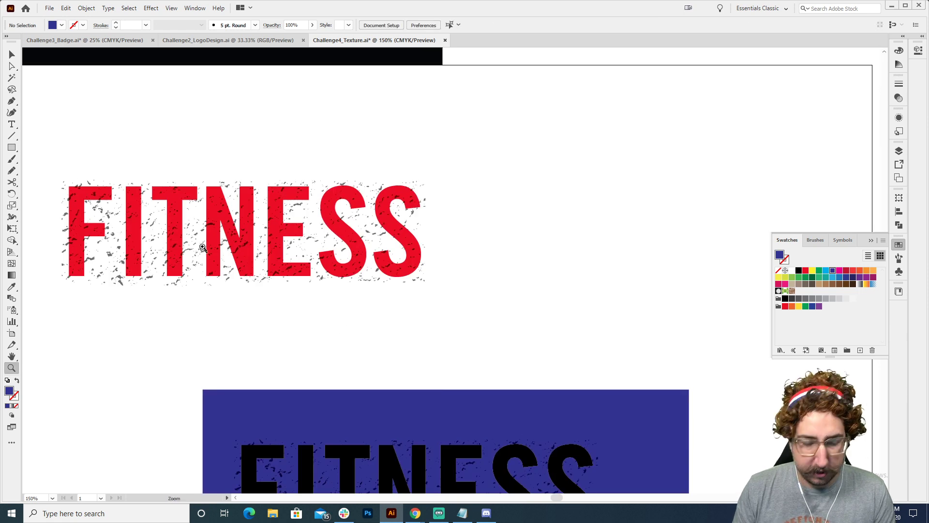
key(m)
drag(52, 153, 520, 325)
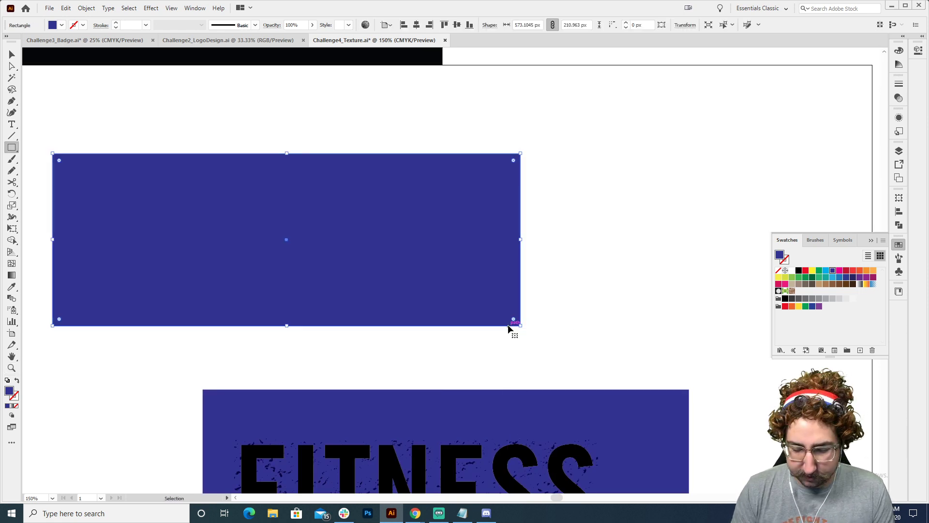
key(v)
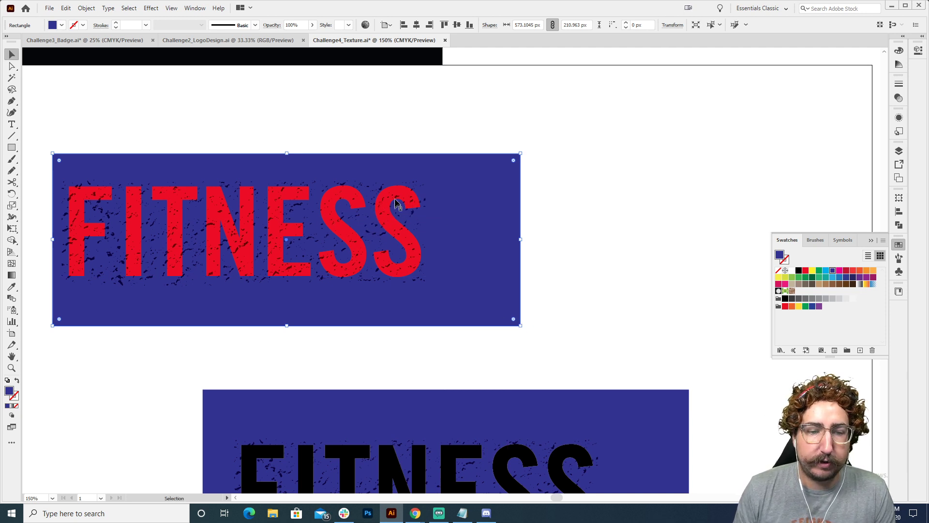
key(Delete)
Try making an opacity mask from the black FITNESS type and its grey texture
key(space)
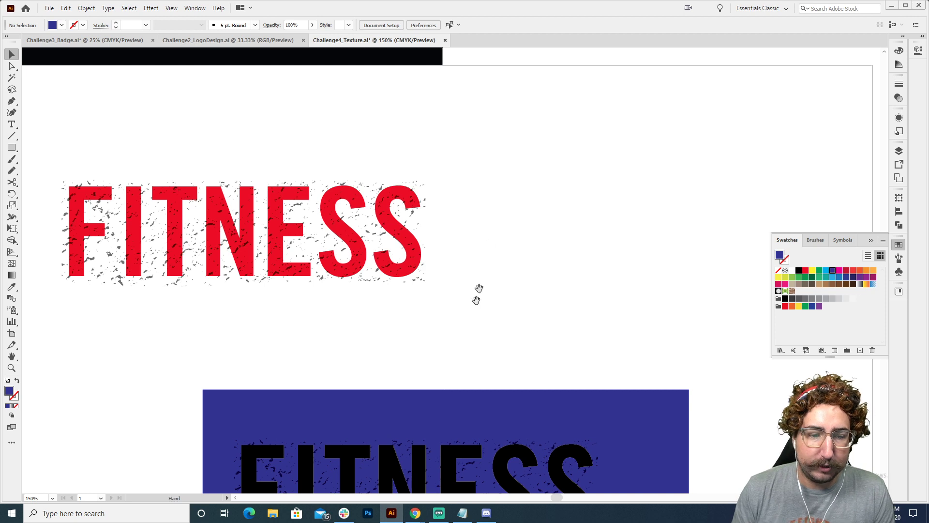
drag(470, 312, 456, 126)
drag(436, 168, 416, 95)
key(ctrl+space)
click(438, 249)
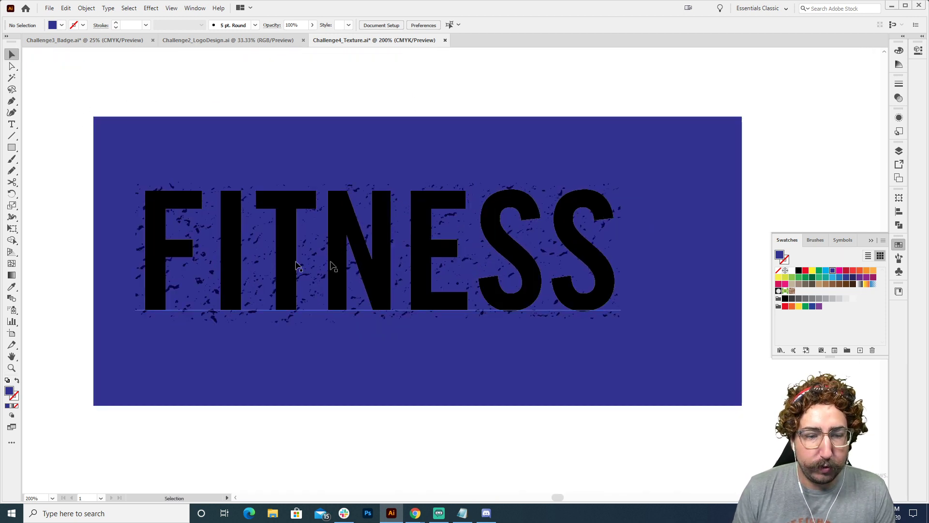
drag(76, 193, 285, 276)
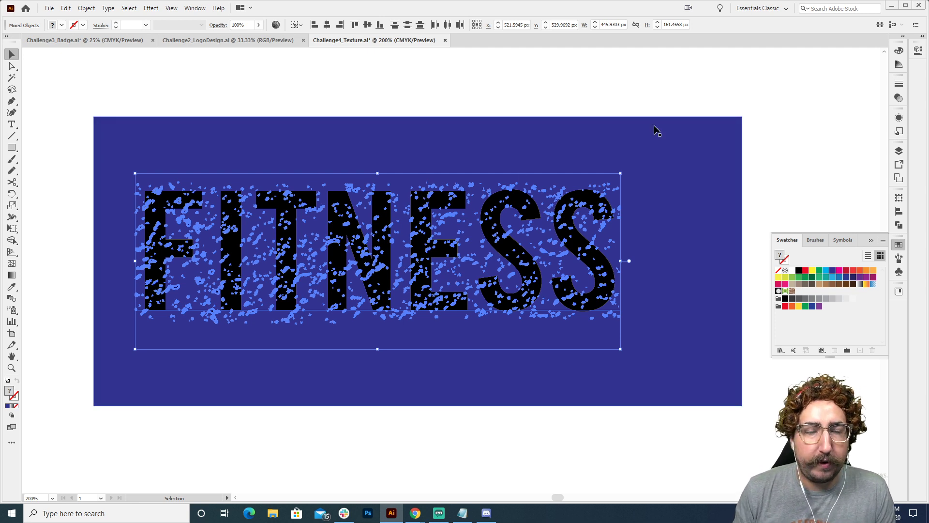
click(899, 98)
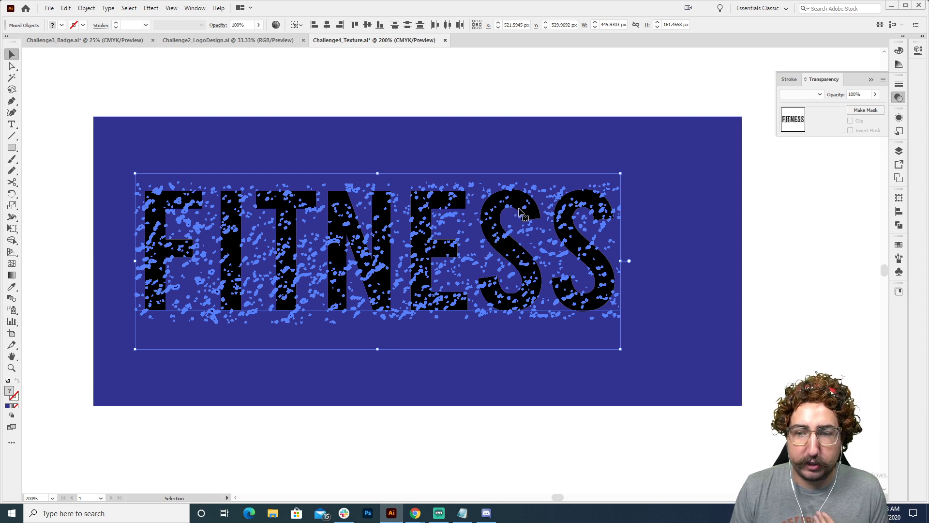
click(860, 111)
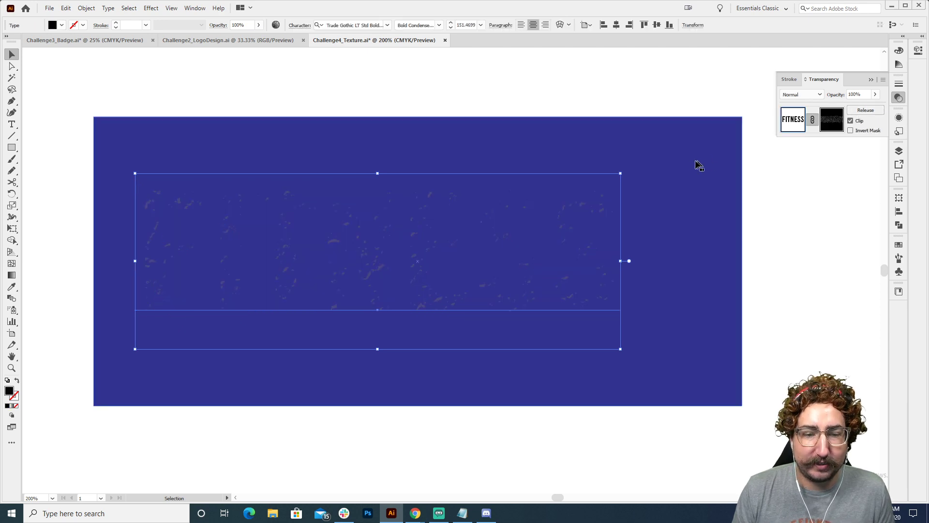
click(547, 80)
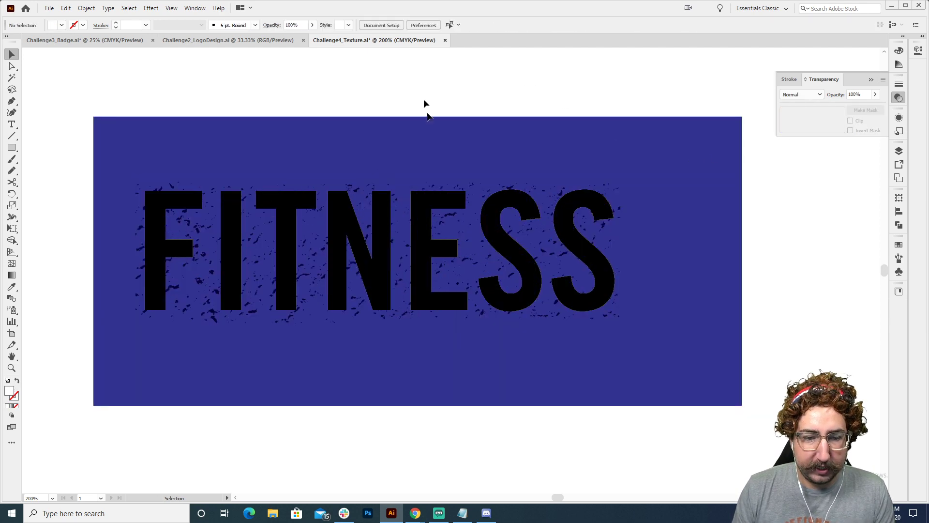
Fill the grey speckle texture over the black FITNESS with the black swatch
click(442, 191)
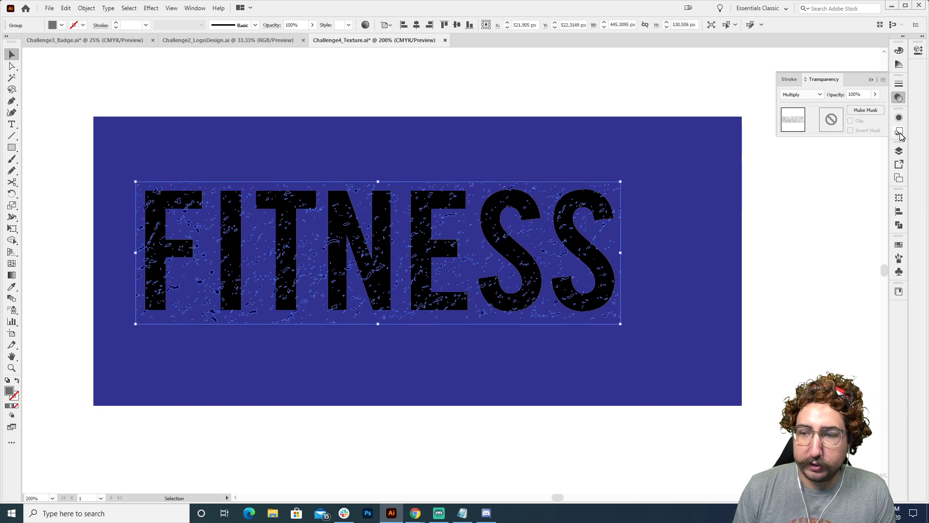
click(898, 245)
click(798, 271)
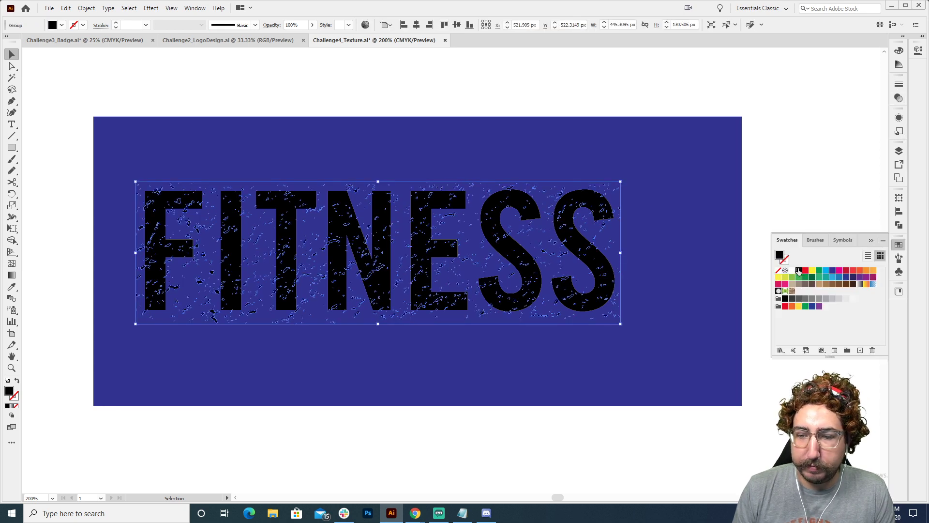
click(801, 156)
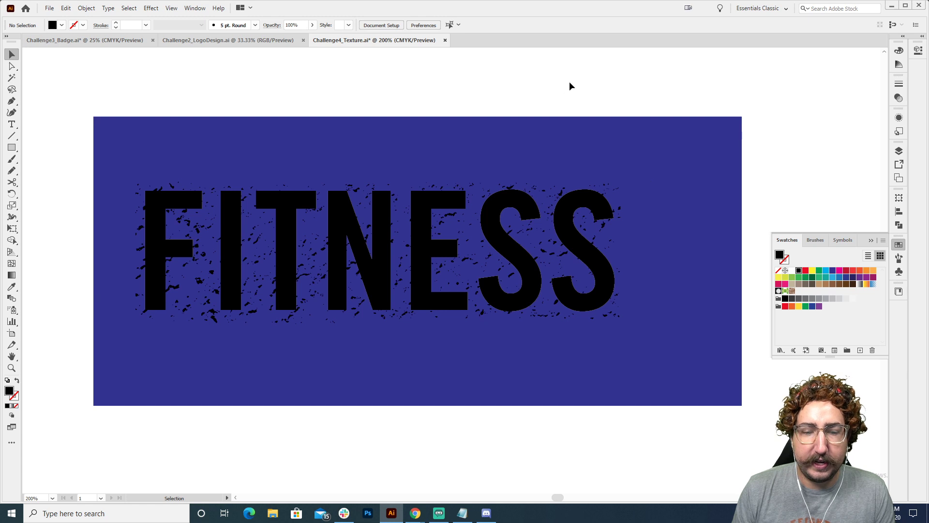
Try an inverted opacity mask from the FITNESS type and its black texture group, and undo it
drag(591, 106, 405, 312)
click(899, 98)
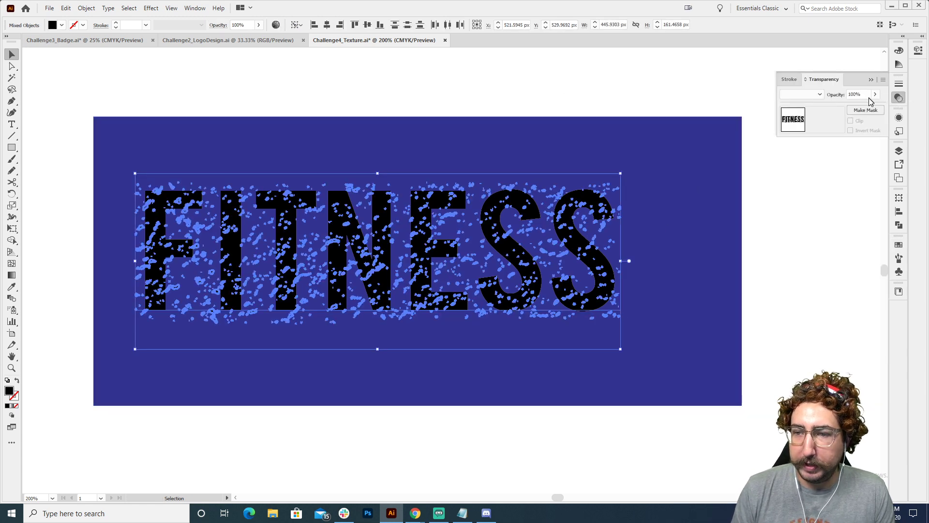
click(865, 110)
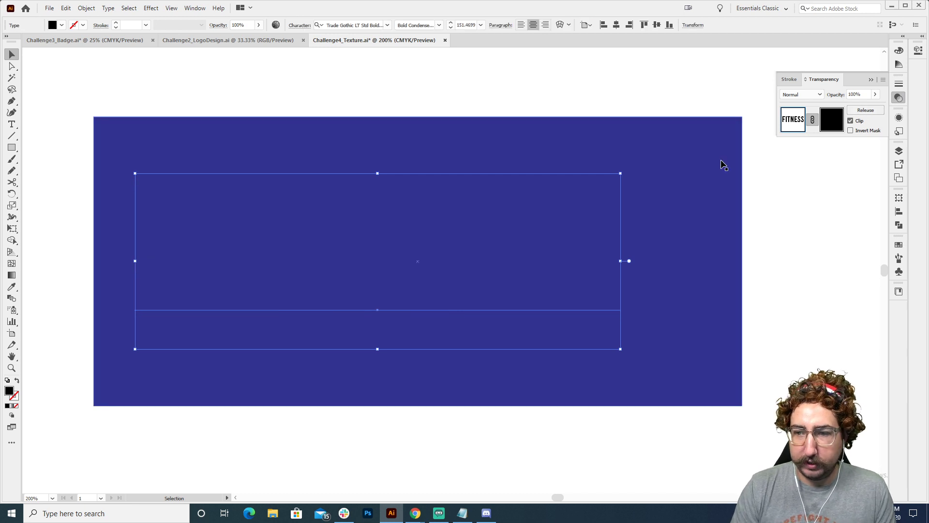
click(856, 134)
click(427, 269)
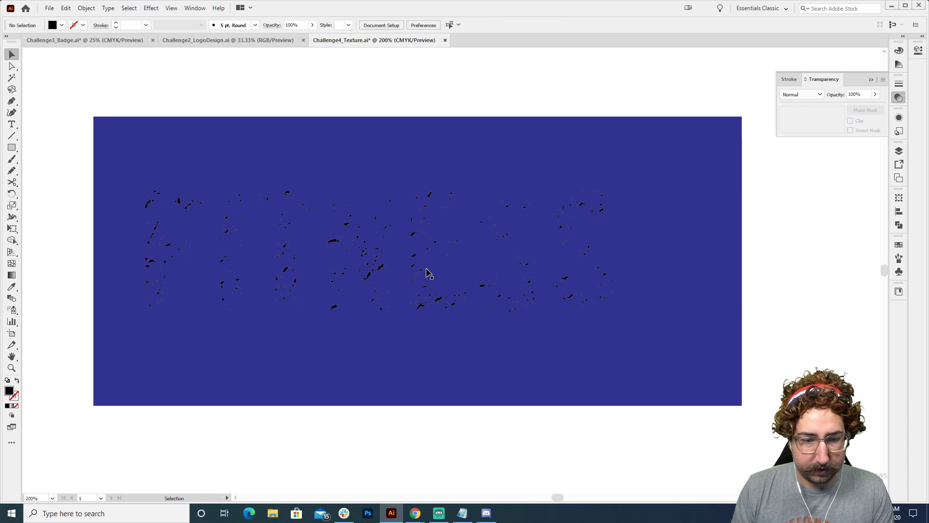
key(z)
click(427, 267)
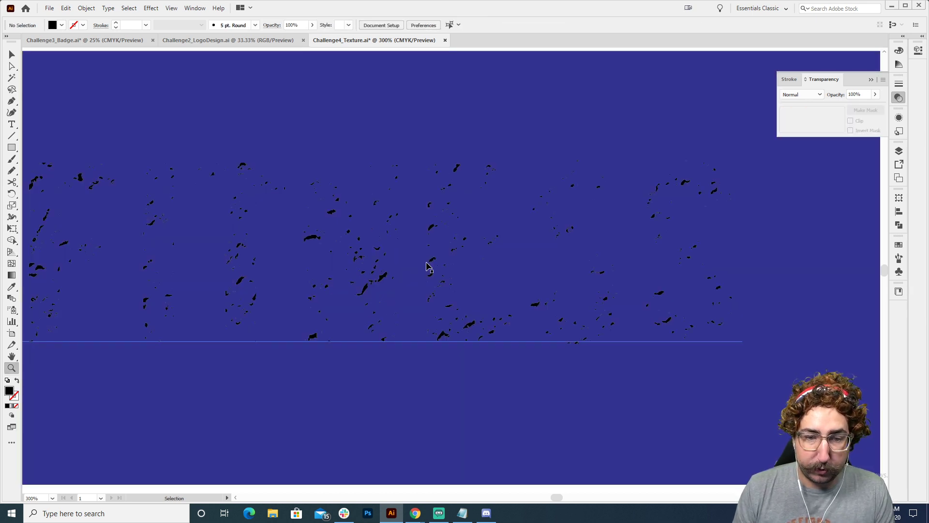
key(ctrl+z)
key(ctrl+z)
drag(418, 244, 361, 313)
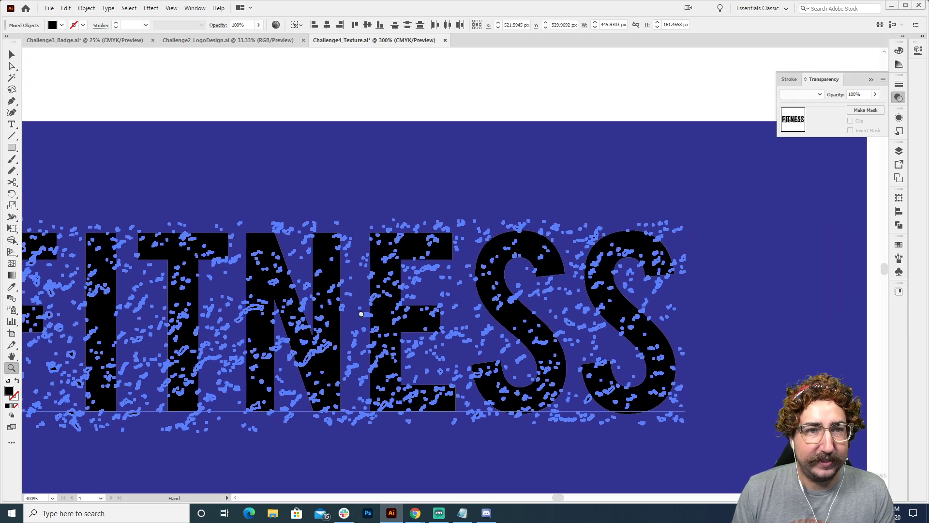
Convert the speckle texture group over the black FITNESS into a single compound path
key(v)
click(496, 166)
click(500, 168)
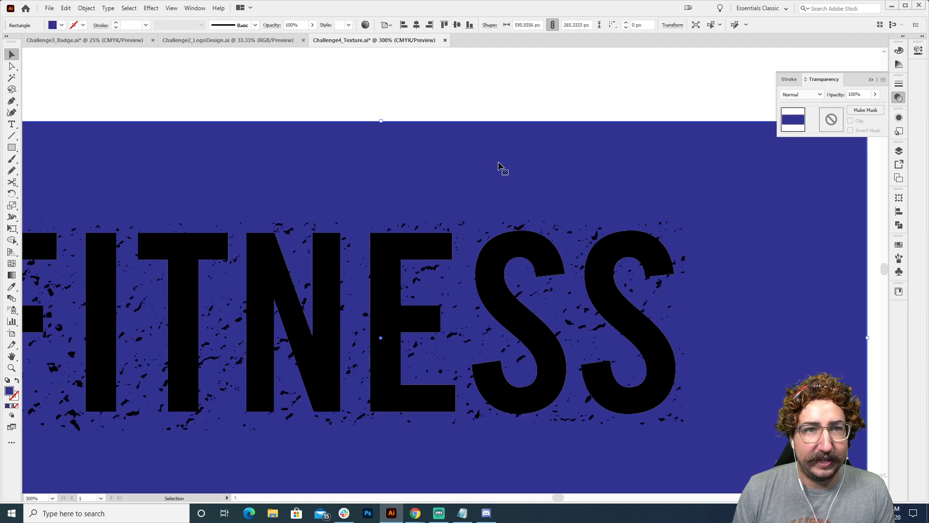
click(419, 231)
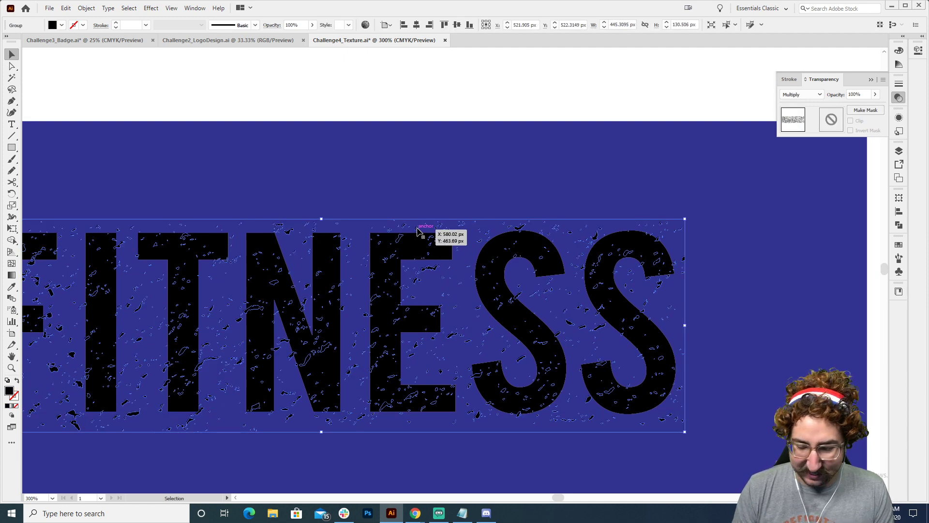
click(421, 97)
scroll(407, 126, down, 2)
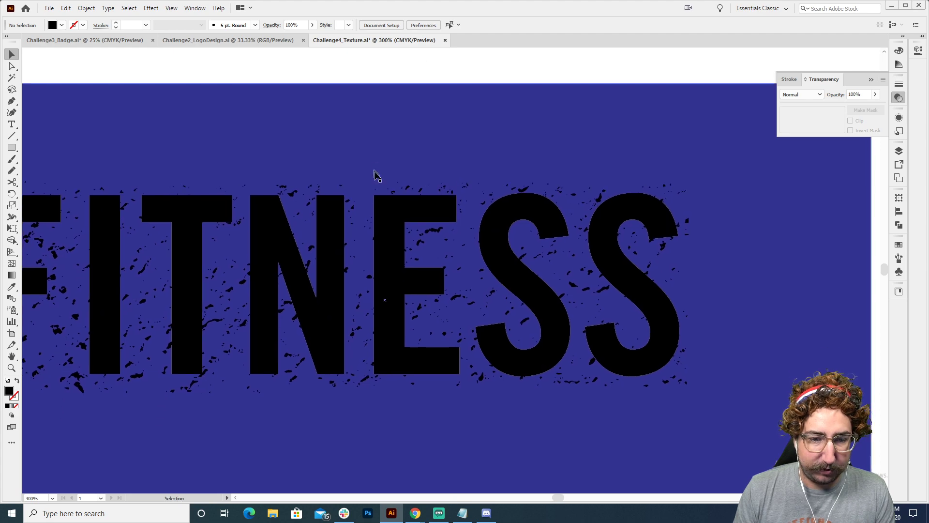
click(405, 187)
click(407, 186)
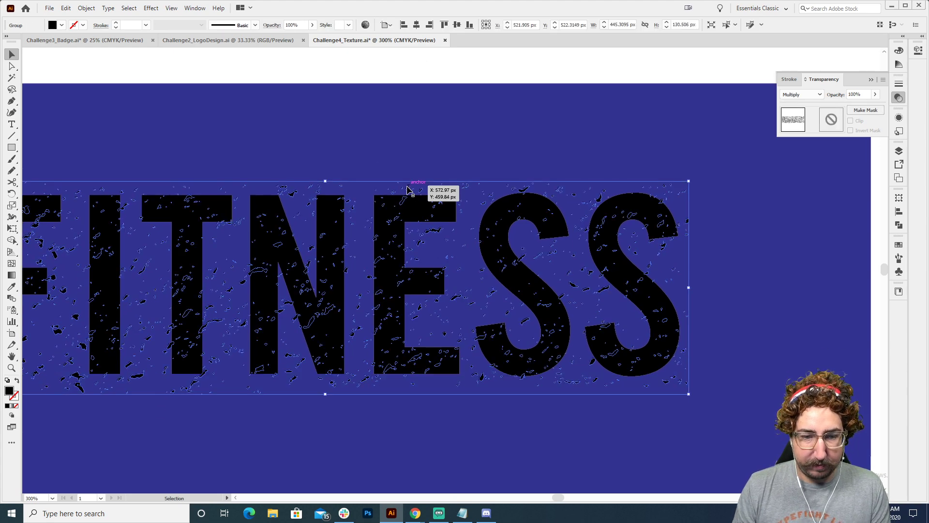
key(ctrl+8)
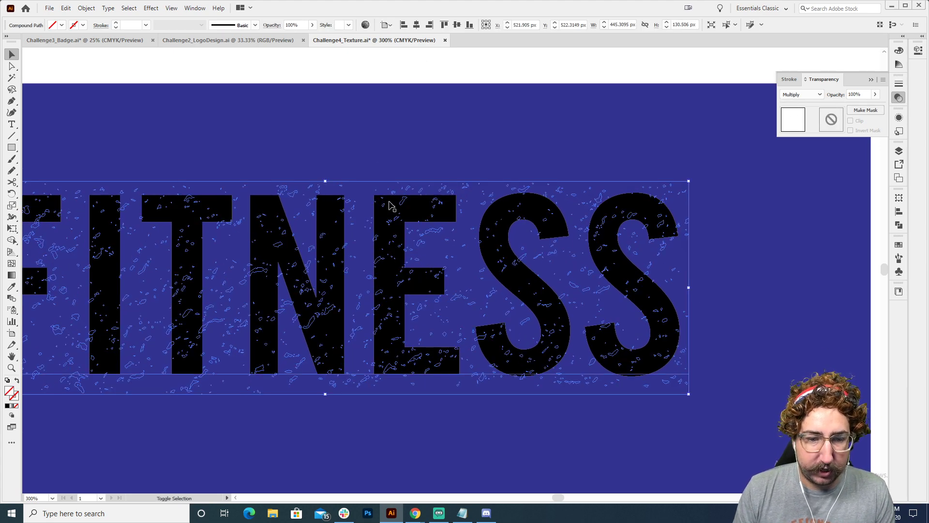
Try an opacity mask from the type and the compound texture path with Invert Mask on and Clip off, and release it
shift+click(623, 202)
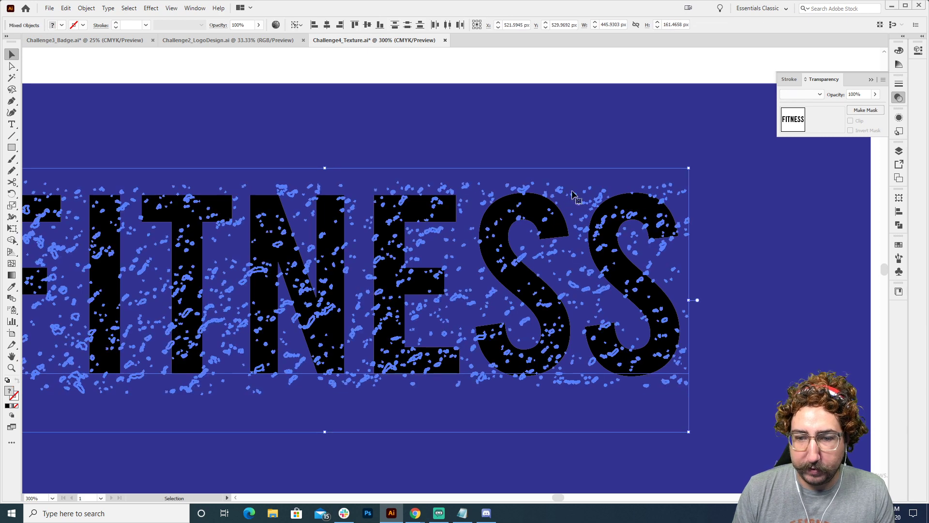
click(860, 111)
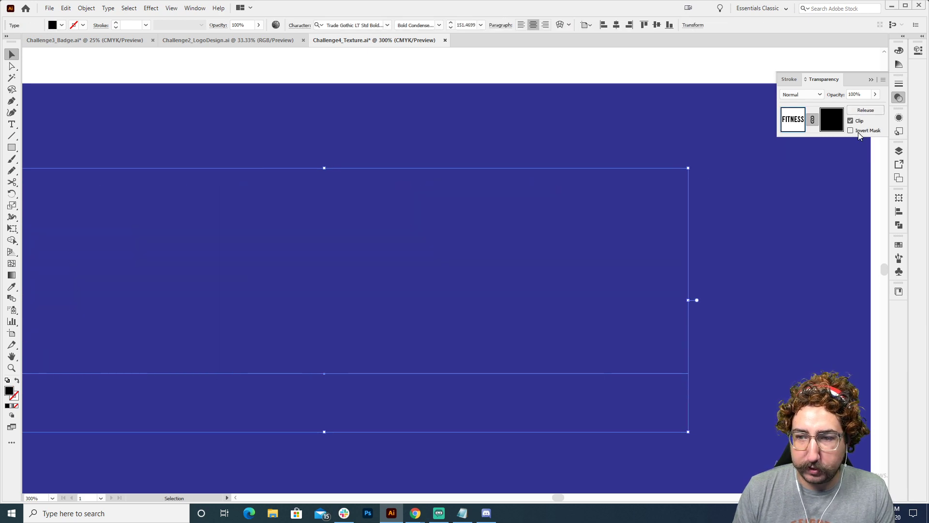
click(851, 121)
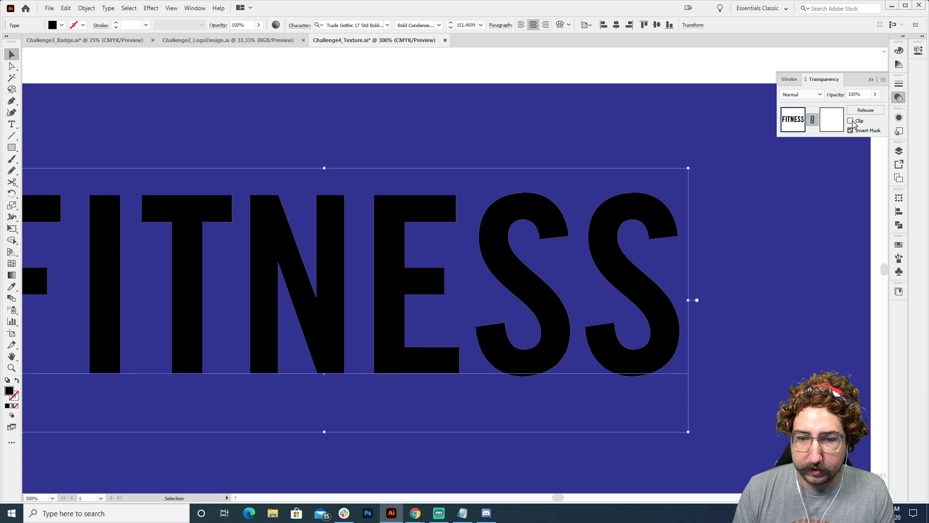
click(852, 122)
click(861, 111)
click(522, 61)
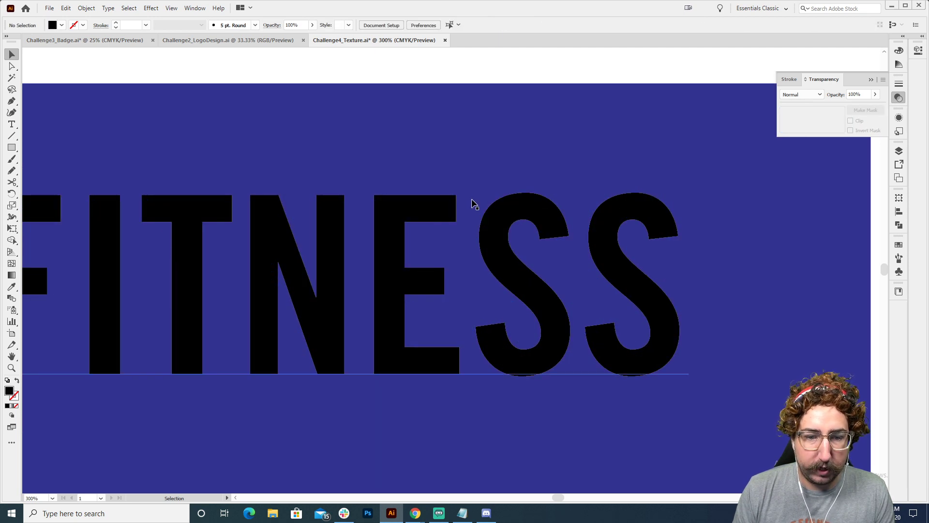
Fill the compound texture path with the black swatch and lock the dark blue background rectangle
click(345, 193)
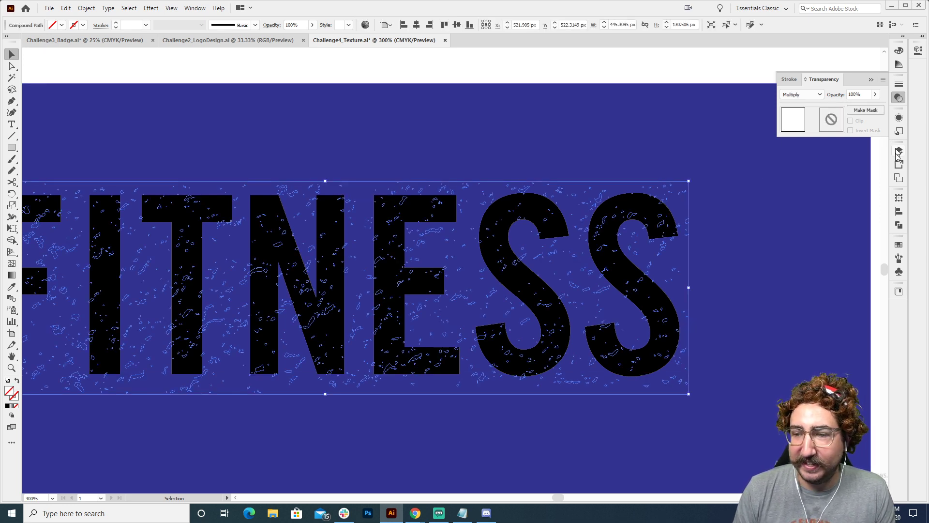
click(898, 245)
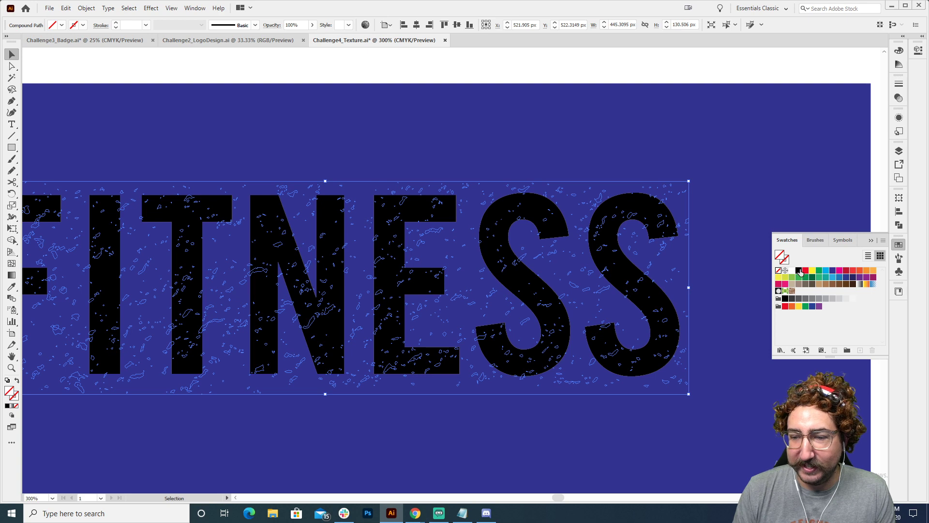
click(799, 271)
click(594, 96)
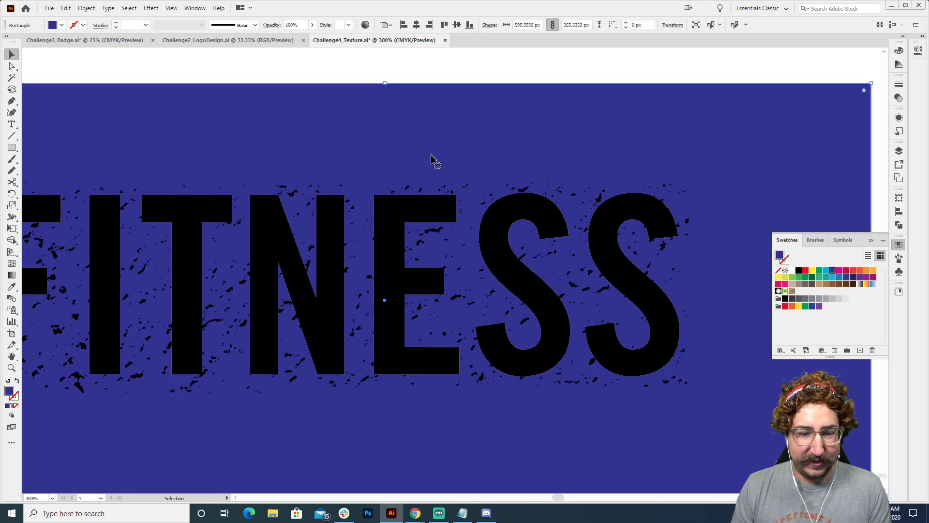
key(ctrl+2)
Make an opacity mask from the FITNESS type and the black compound texture path, and invert the mask
click(443, 189)
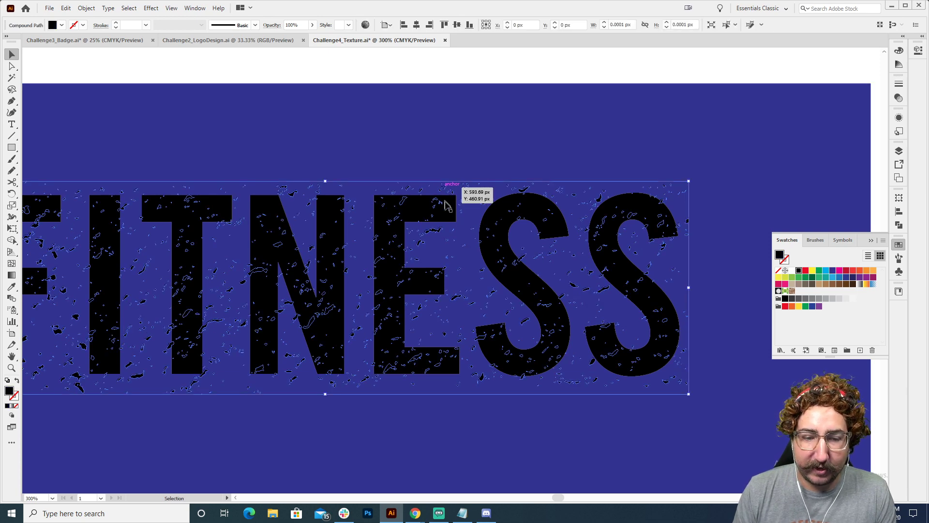
shift+click(450, 213)
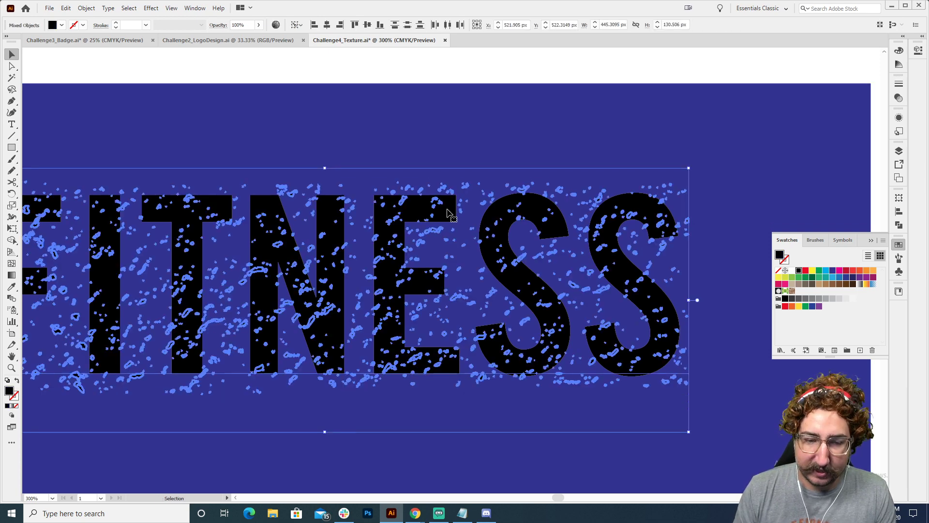
click(898, 99)
click(864, 112)
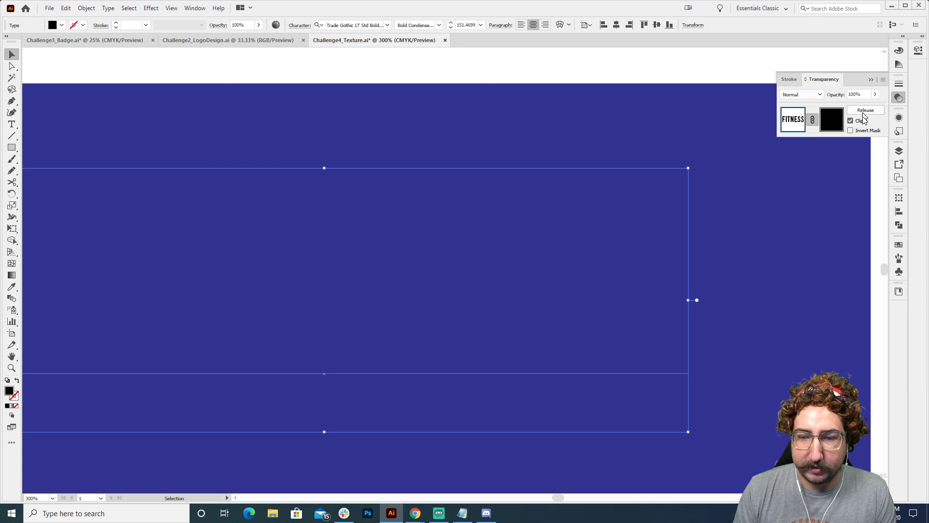
click(858, 132)
key(z)
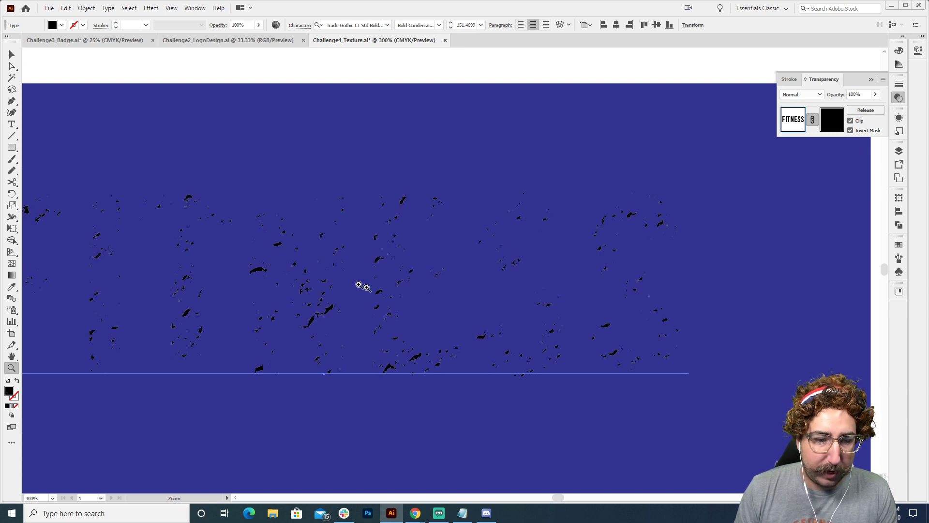
alt+click(363, 286)
scroll(367, 263, right, 2)
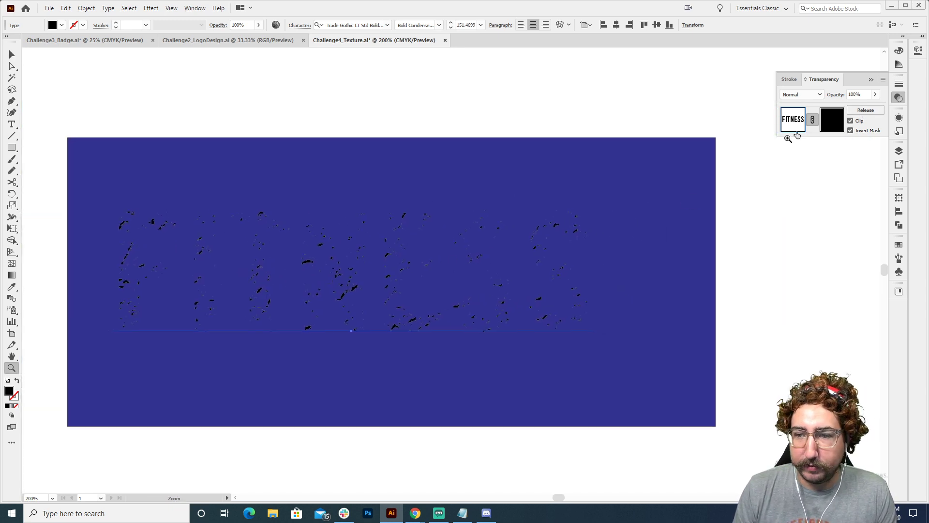
Edit the texture inside the opacity mask, setting its blending mode to Normal and its fill to white
click(832, 121)
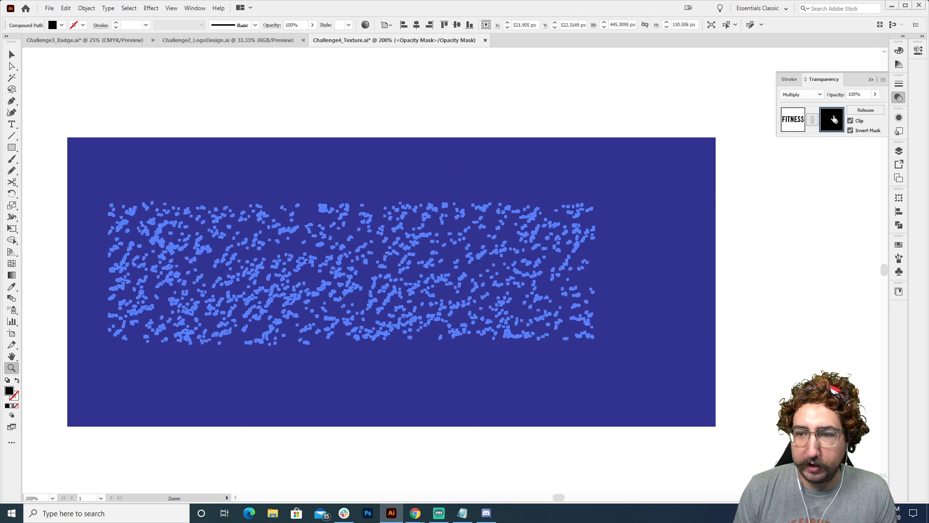
click(808, 95)
click(806, 102)
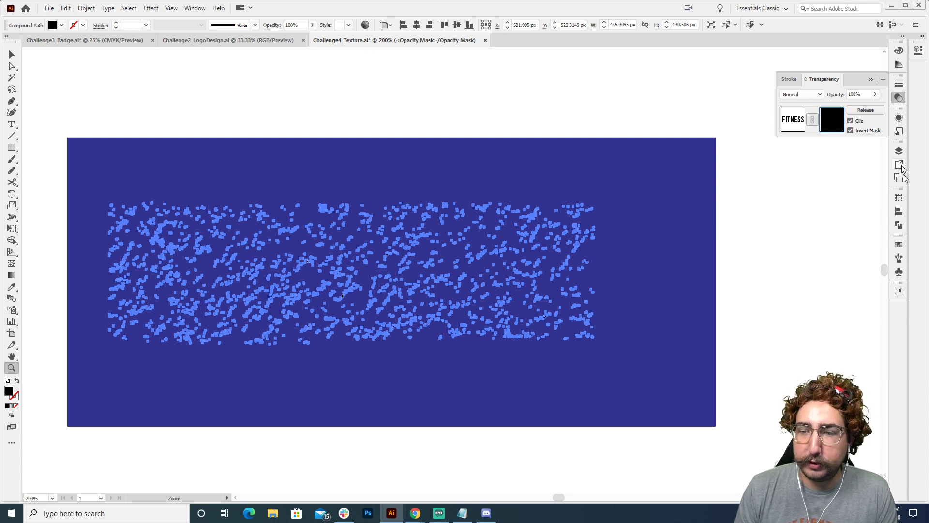
click(899, 245)
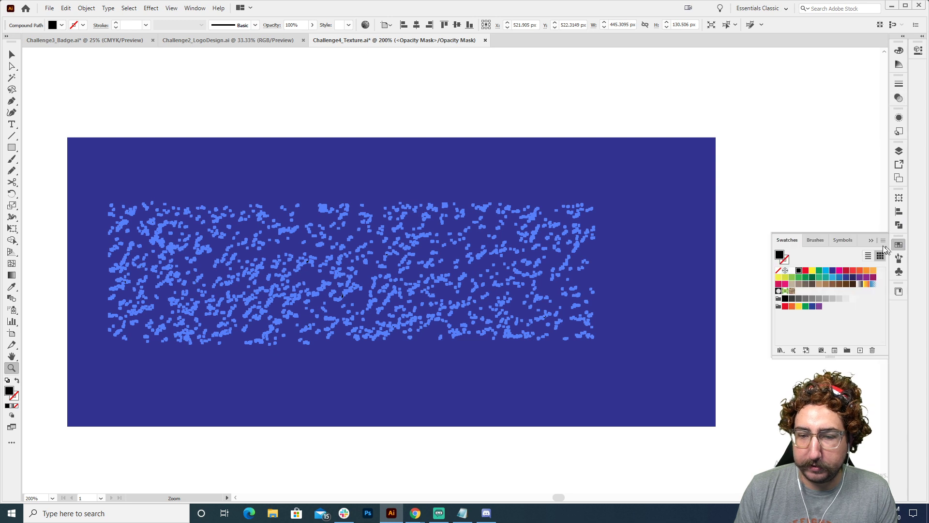
click(791, 271)
Turn off Invert Mask and release the opacity mask back into the FITNESS type and the white texture
click(898, 97)
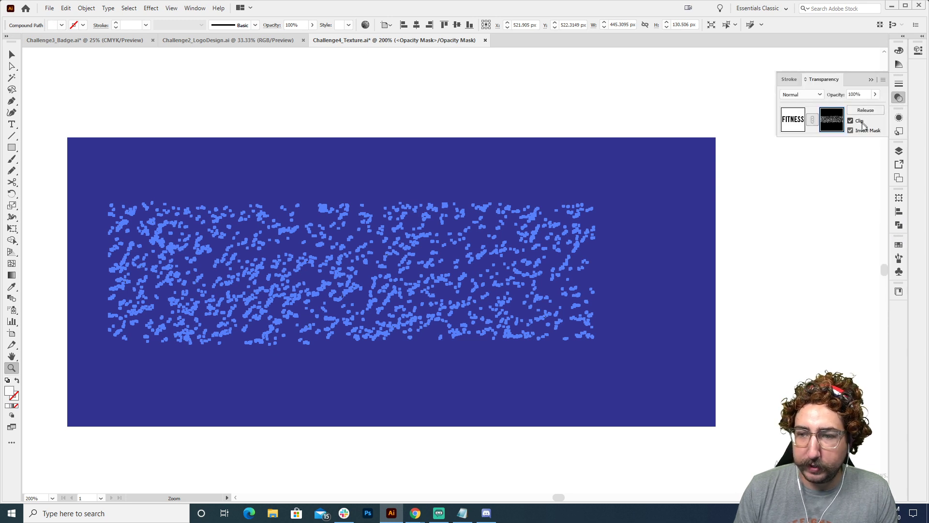
click(863, 131)
click(863, 109)
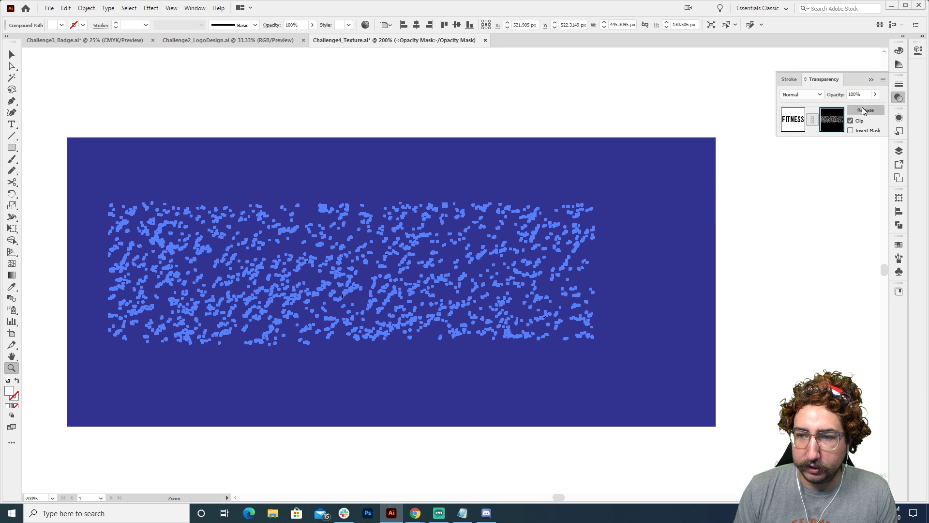
click(527, 109)
key(v)
click(430, 206)
key(z)
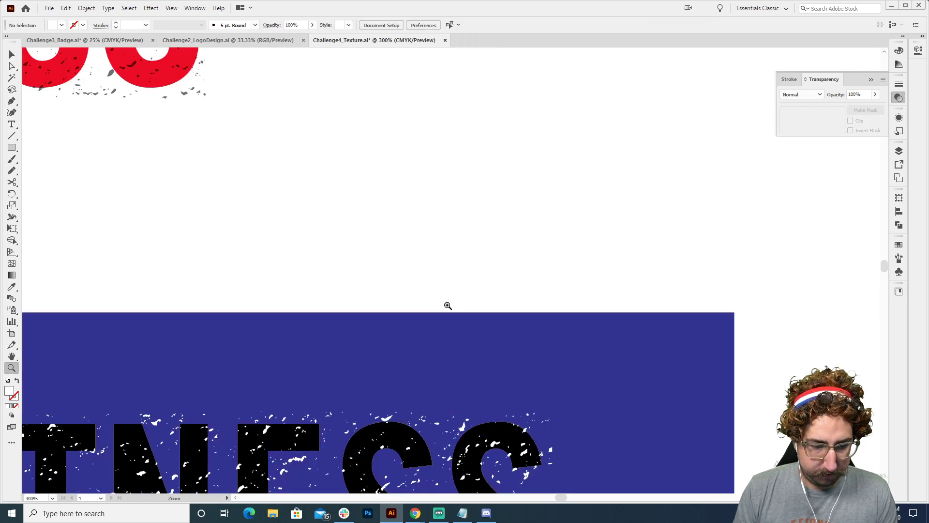
alt+click(447, 305)
alt+click(448, 305)
drag(465, 310, 526, 191)
key(v)
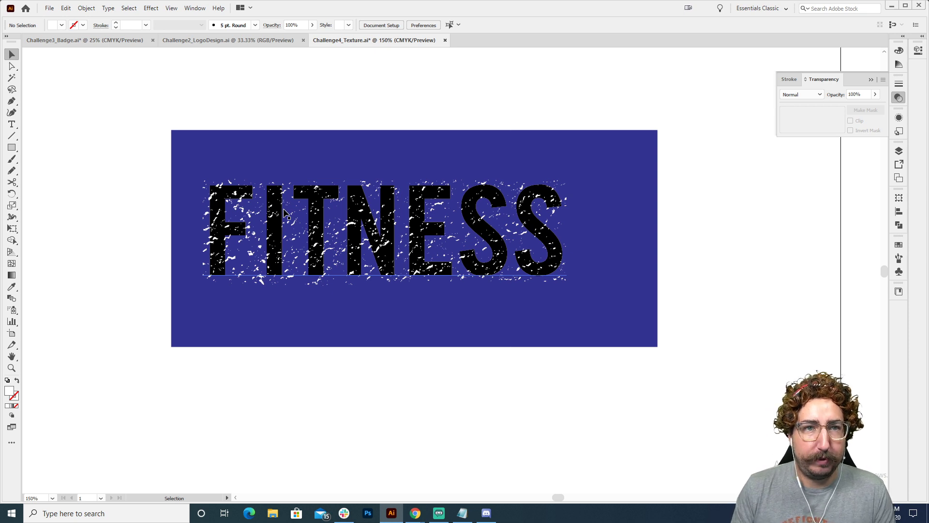
Duplicate the black FITNESS type together with its white texture into the blank area below the dark blue rectangle
drag(124, 157, 570, 342)
scroll(571, 224, down, 5)
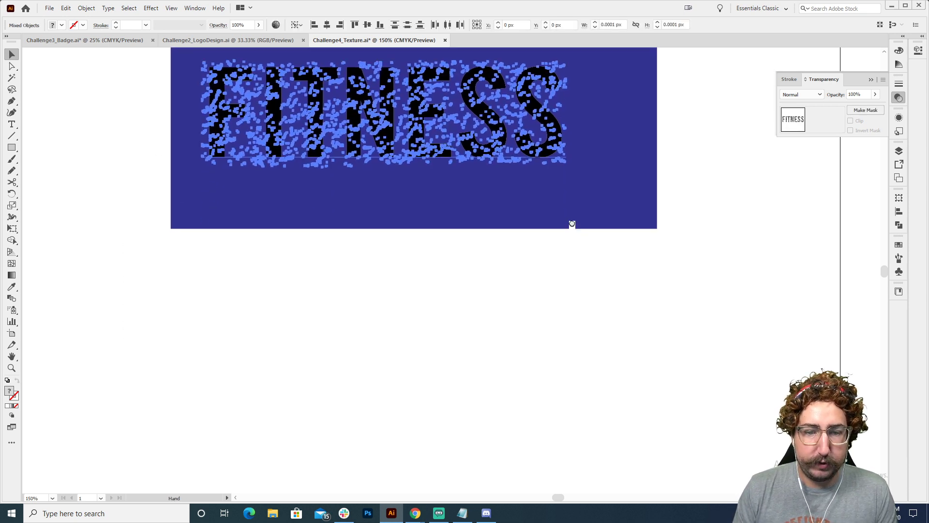
drag(599, 101, 588, 381)
drag(552, 236, 555, 334)
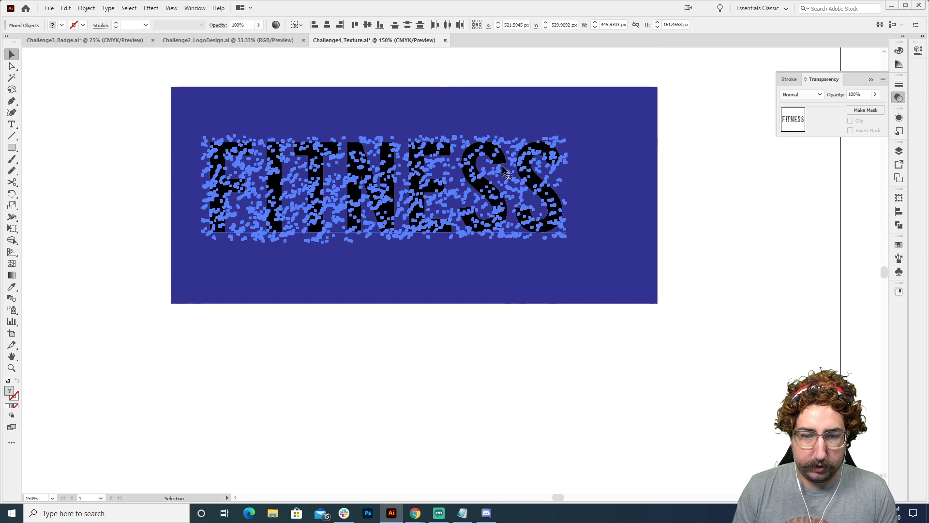
drag(506, 165, 506, 406)
drag(506, 406, 497, 224)
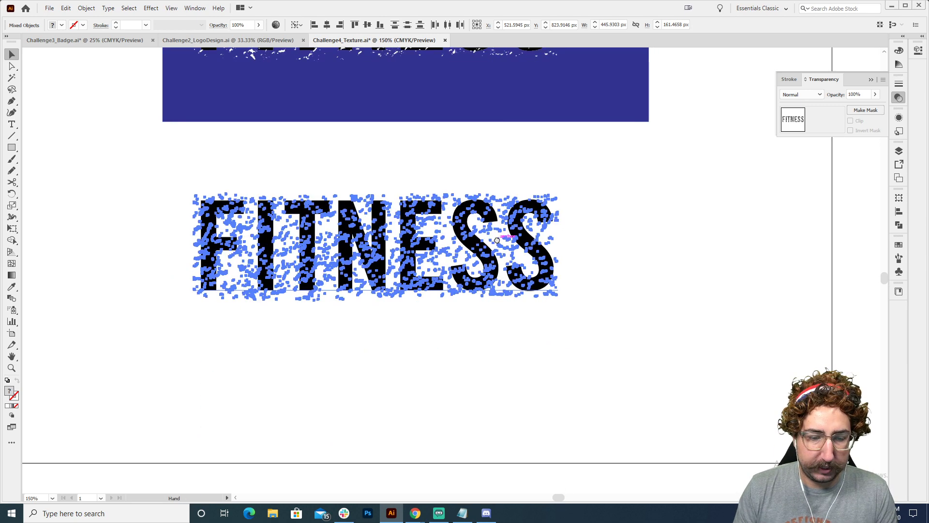
Convert the duplicated FITNESS type below the blue rectangle to outlines and make the letters one compound path
click(484, 164)
click(472, 224)
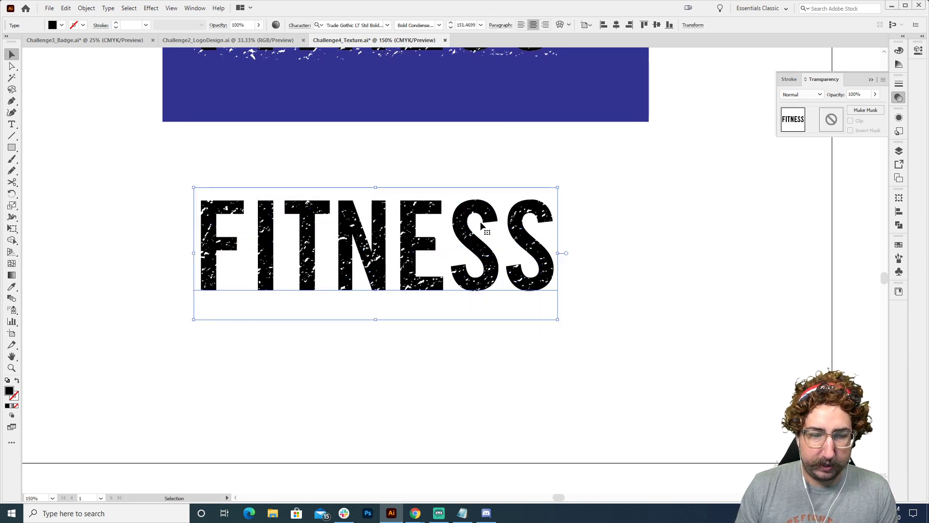
click(599, 202)
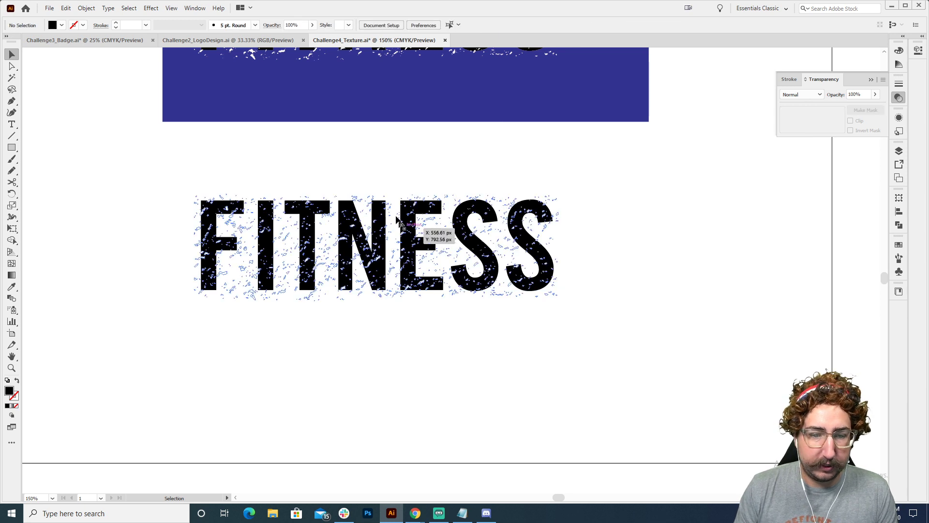
drag(299, 170, 357, 168)
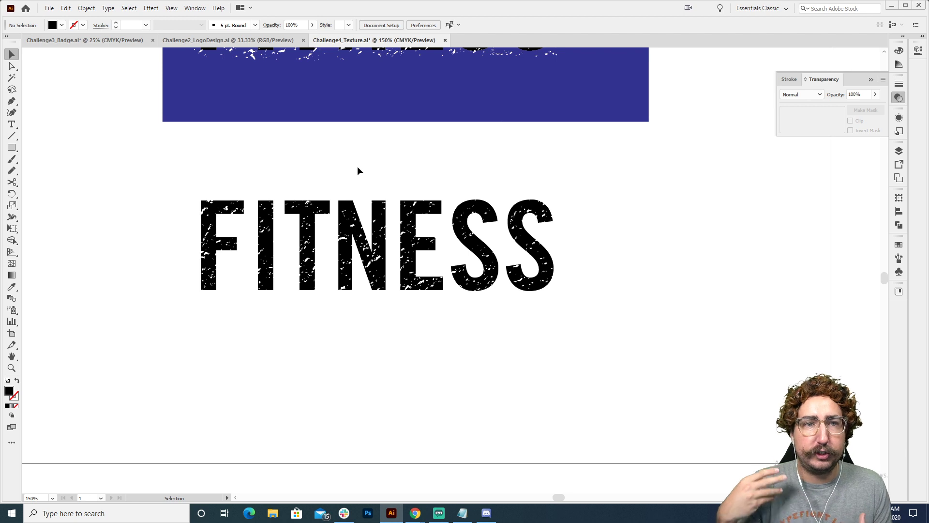
click(335, 242)
click(366, 231)
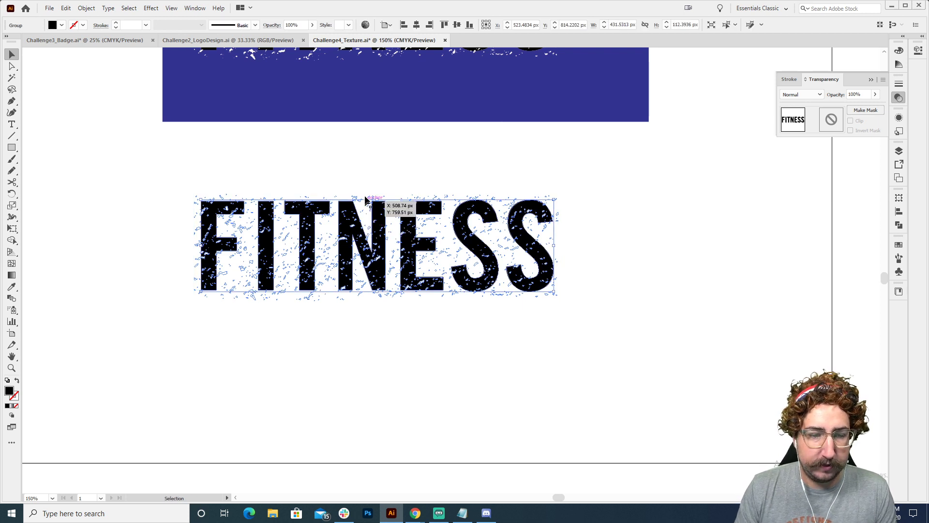
key(ctrl+8)
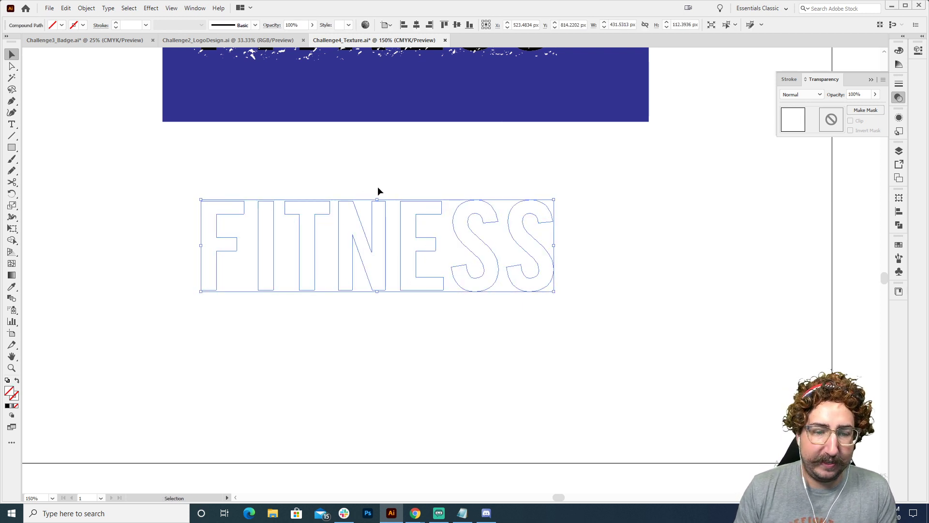
Fill the outlined FITNESS compound path with black
click(898, 244)
click(798, 272)
click(655, 214)
Recolor the white texture over the outlined FITNESS letters with a red fill
key(z)
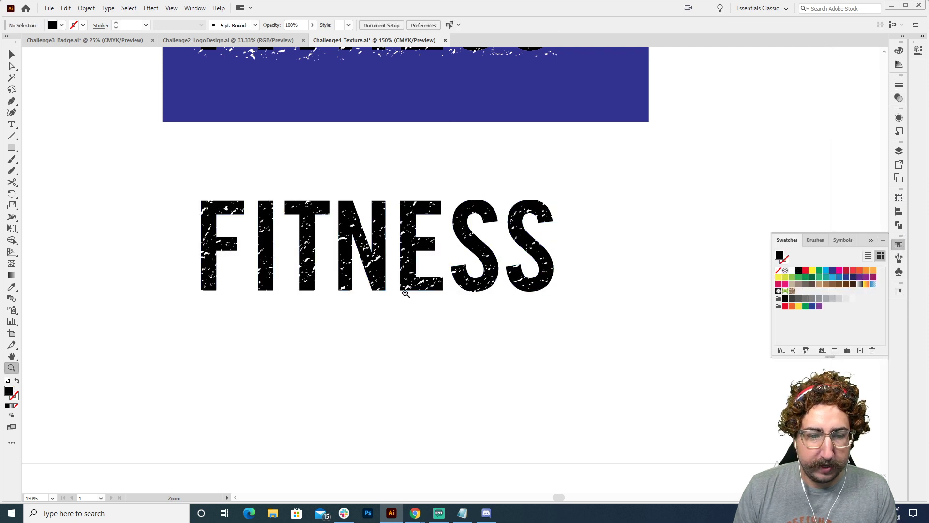
click(407, 293)
click(440, 249)
key(v)
click(377, 168)
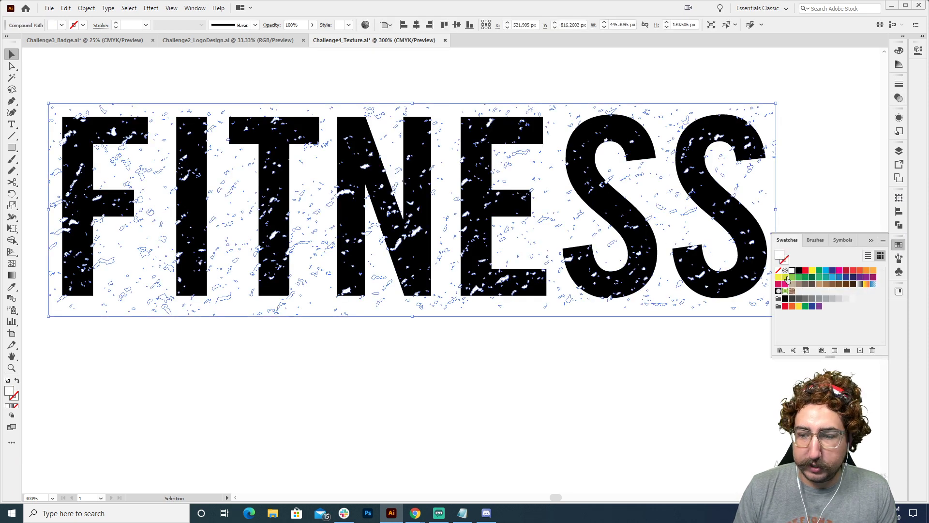
click(805, 271)
click(556, 67)
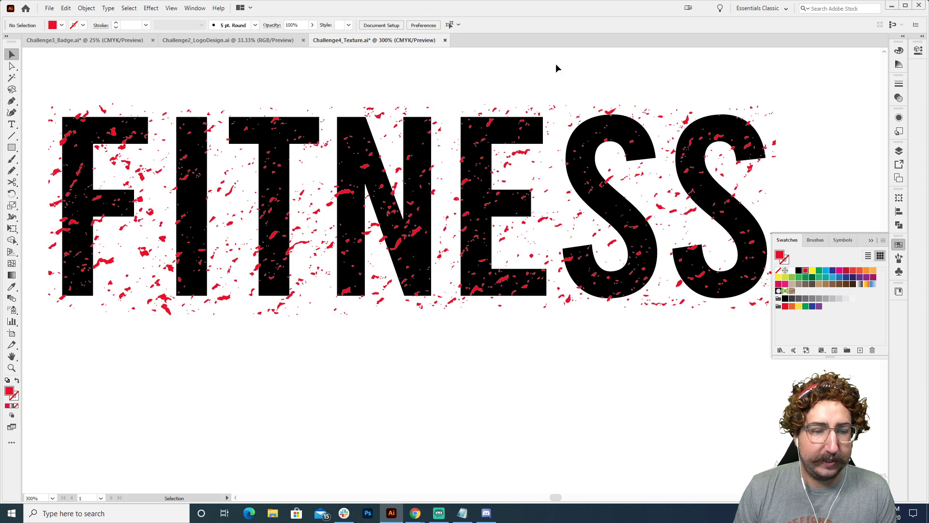
Apply Make Compound Path to the red texture and to the black FITNESS outlines
click(391, 117)
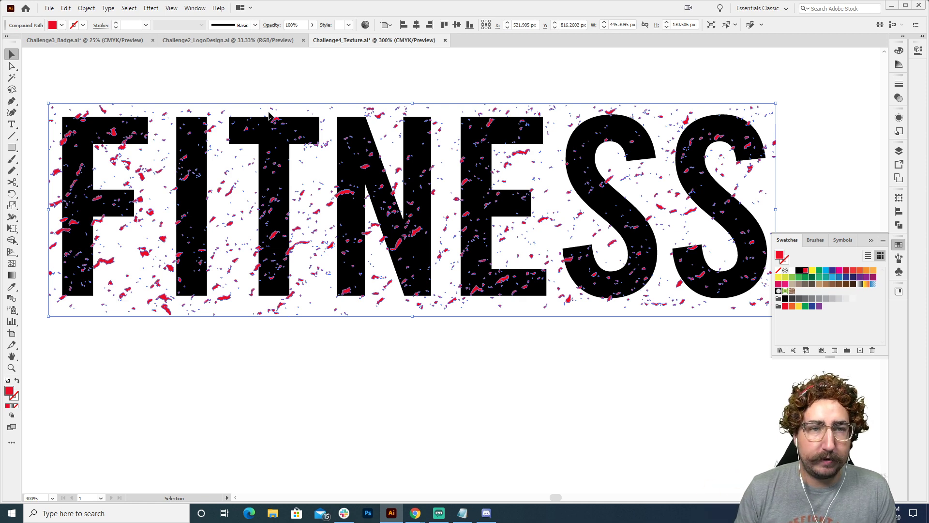
click(87, 9)
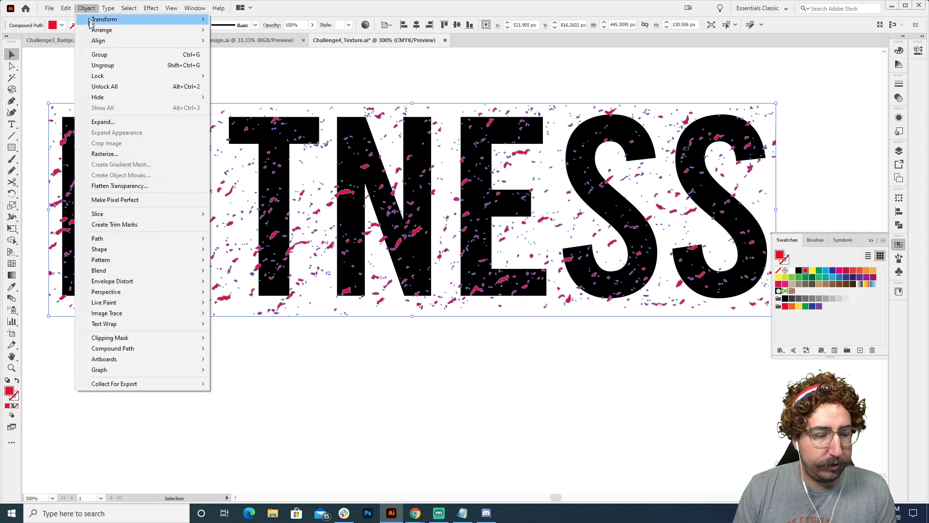
mouse_move(147, 349)
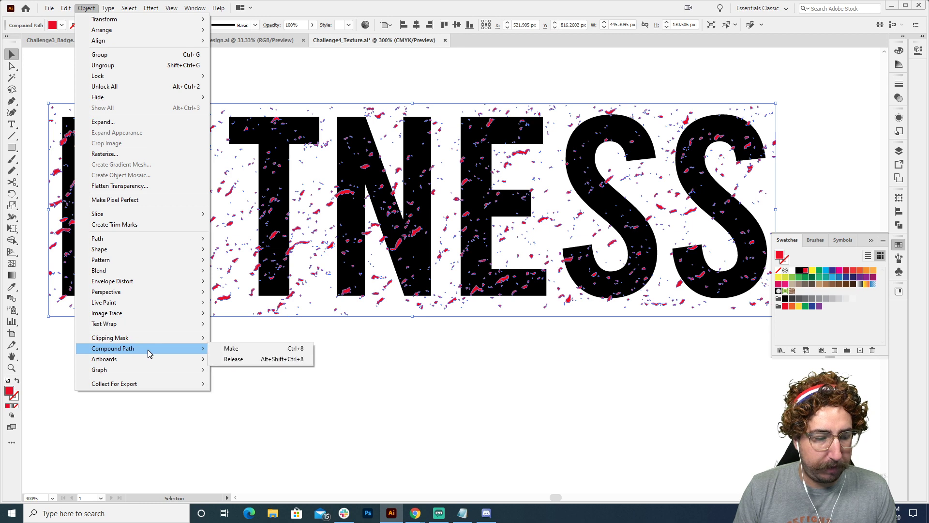
click(231, 347)
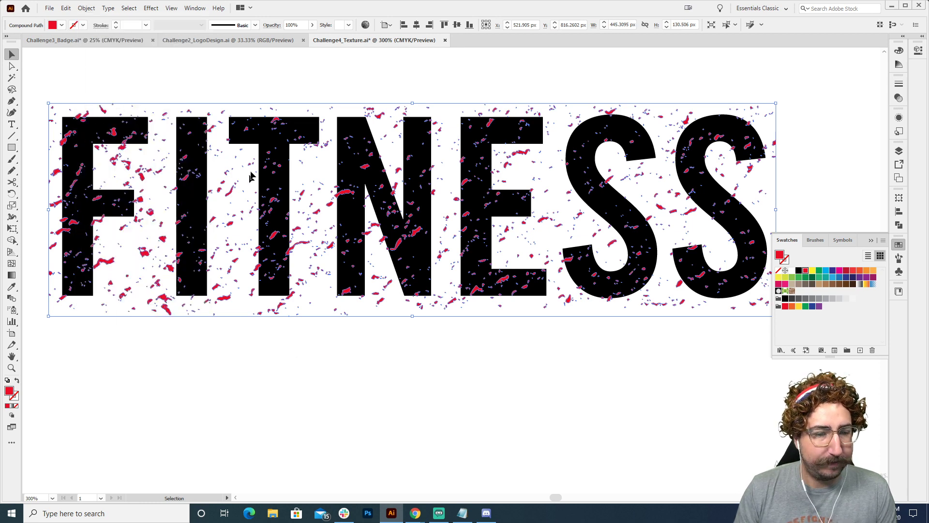
click(273, 140)
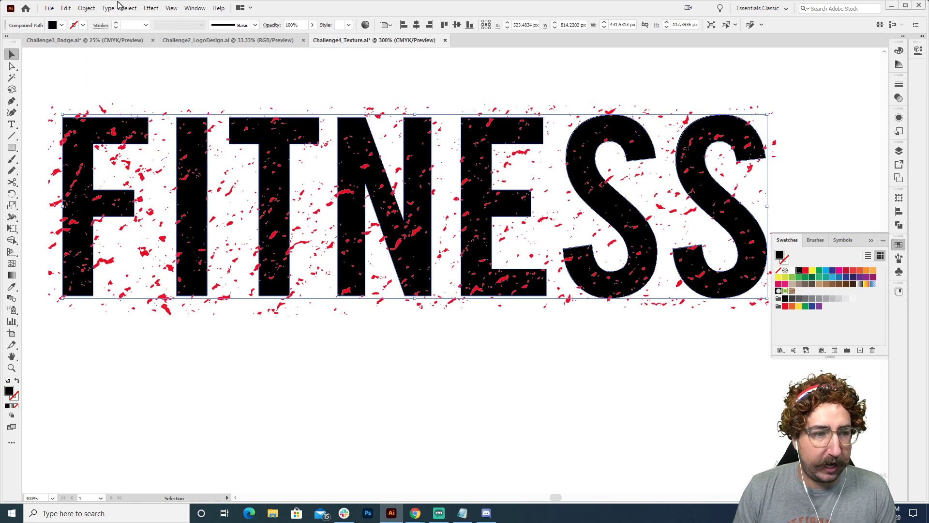
click(90, 10)
mouse_move(173, 351)
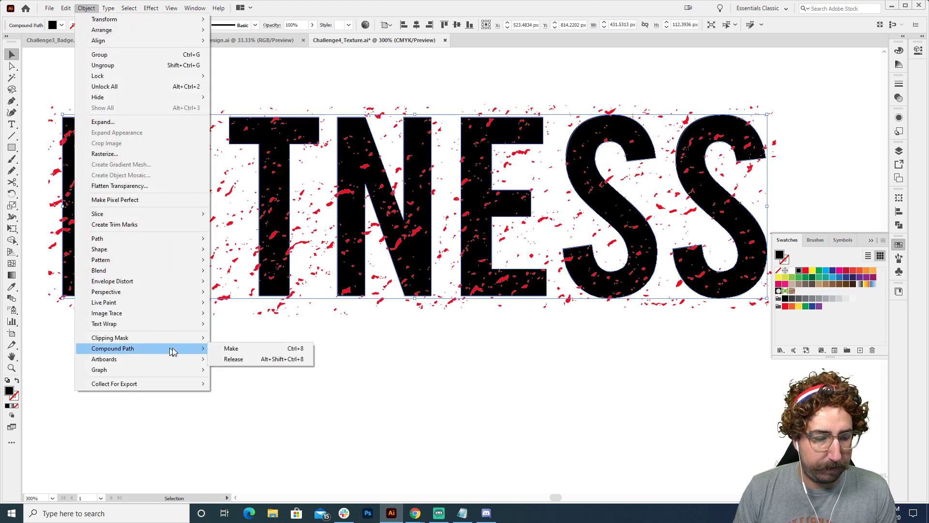
click(231, 348)
click(290, 350)
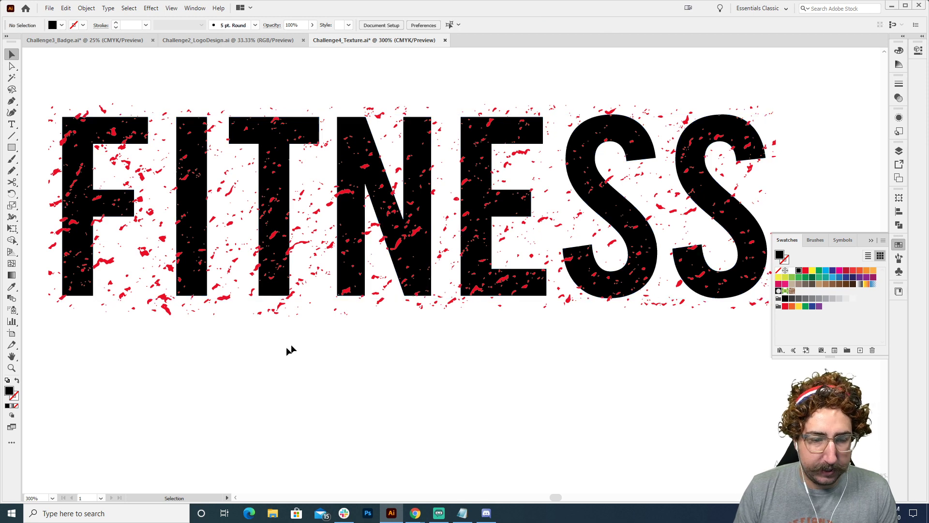
Subtract the red texture from the black FITNESS compound path with Minus Front
drag(325, 401, 497, 218)
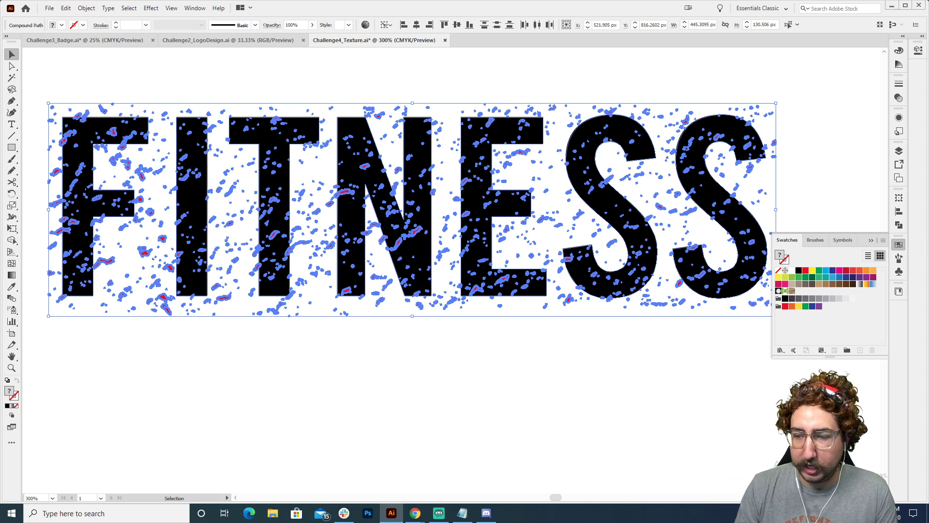
click(898, 226)
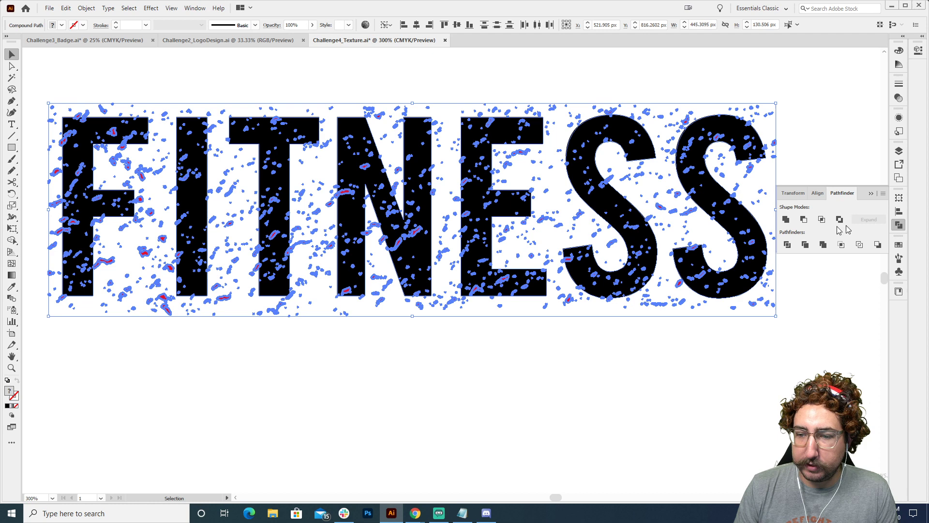
click(803, 219)
click(782, 93)
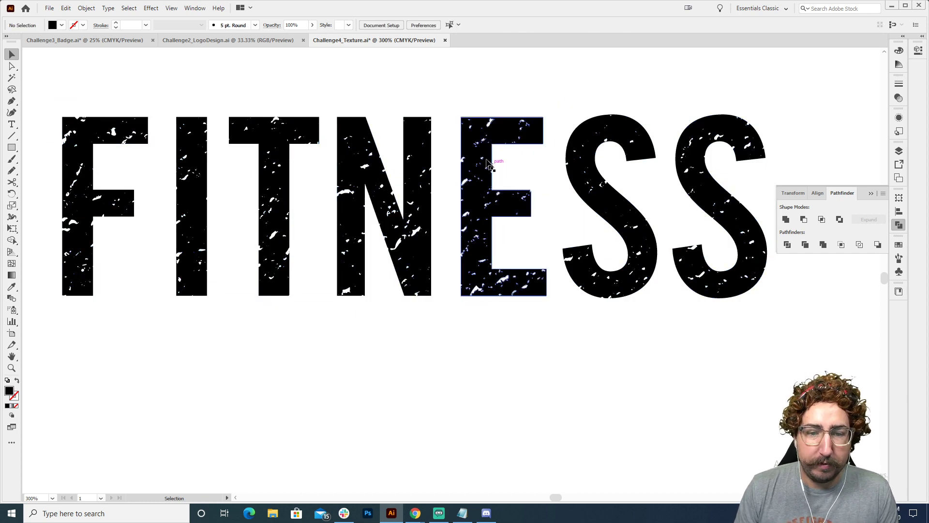
Undo the Minus Front subtraction and reapply it as an editable compound shape
key(ctrl+z)
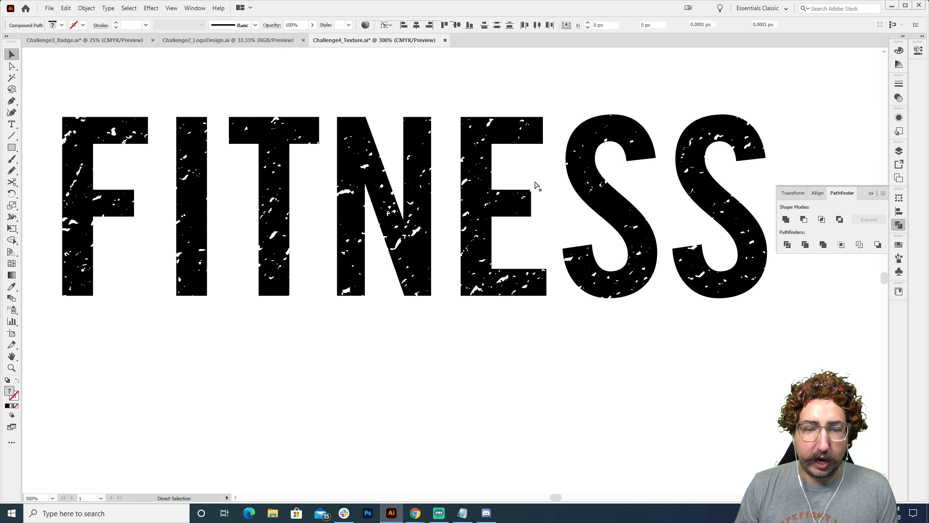
key(ctrl+z)
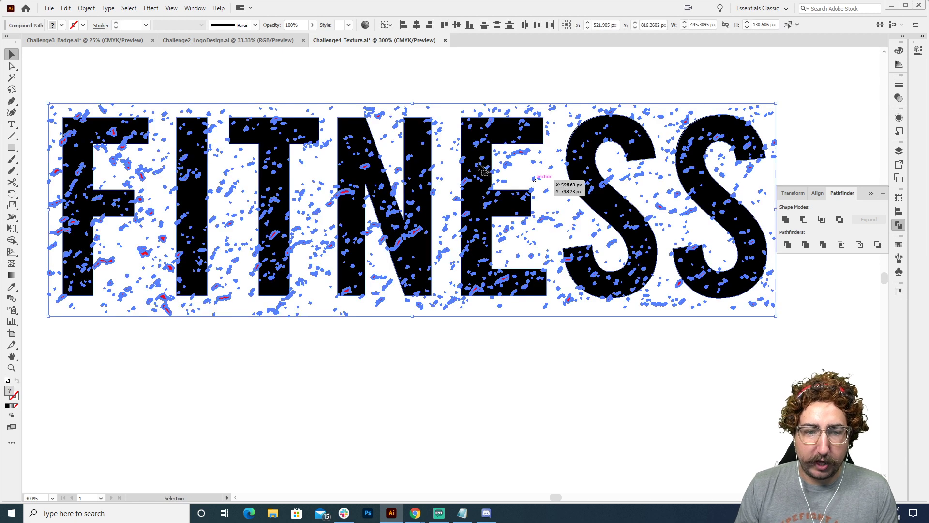
click(804, 221)
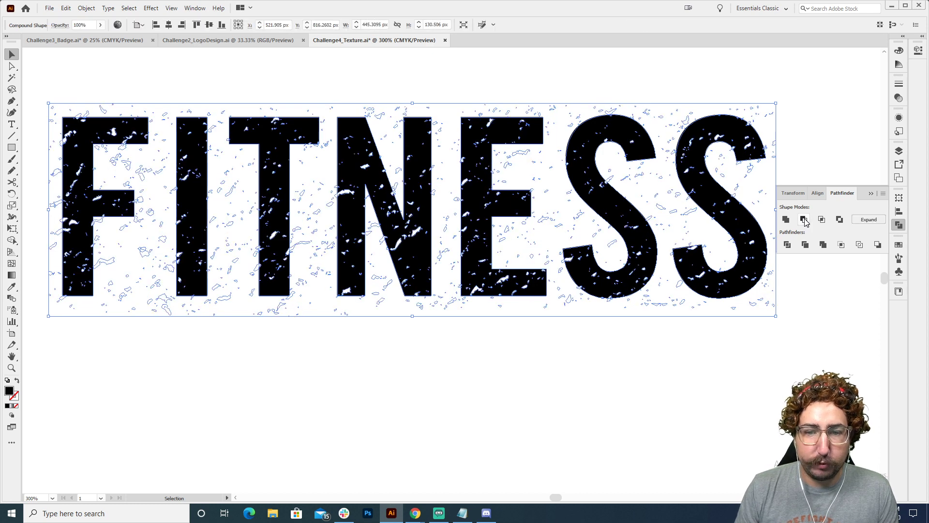
click(529, 65)
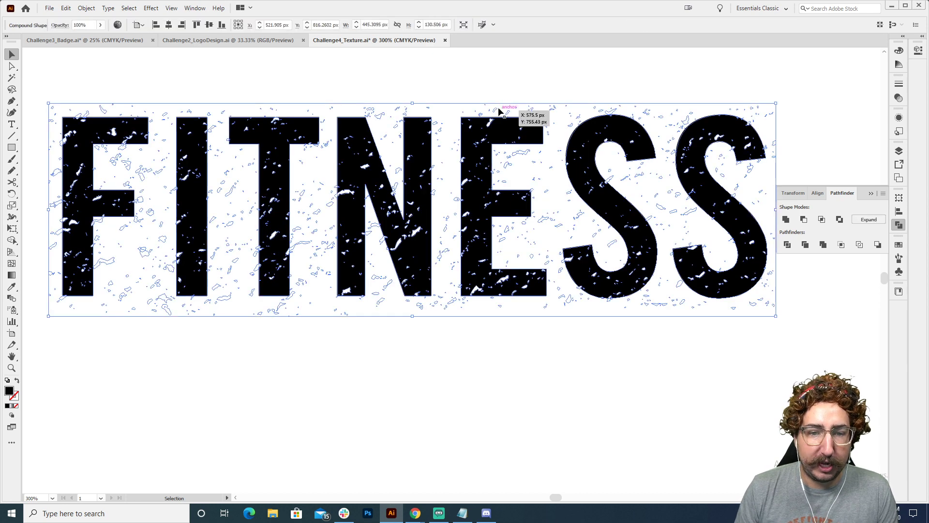
Try shifting the texture inside the FITNESS compound shape, return it over the letters, and leave isolation mode
double_click(495, 113)
mouse_move(496, 112)
mouse_down()
mouse_move(488, 123)
mouse_move(500, 121)
mouse_up()
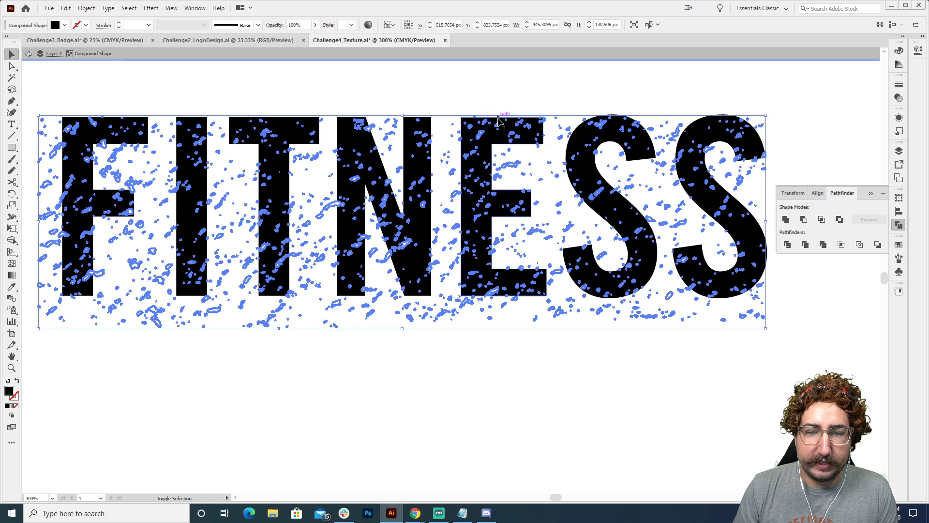
key(shift+Up)
key(shift+Up)
key(shift+Up)
key(shift+Up)
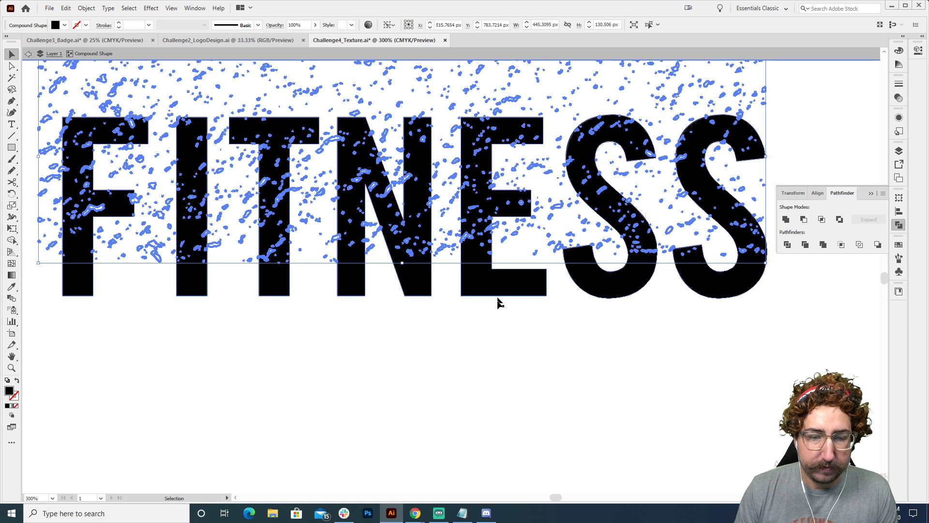
drag(473, 209, 483, 260)
click(559, 338)
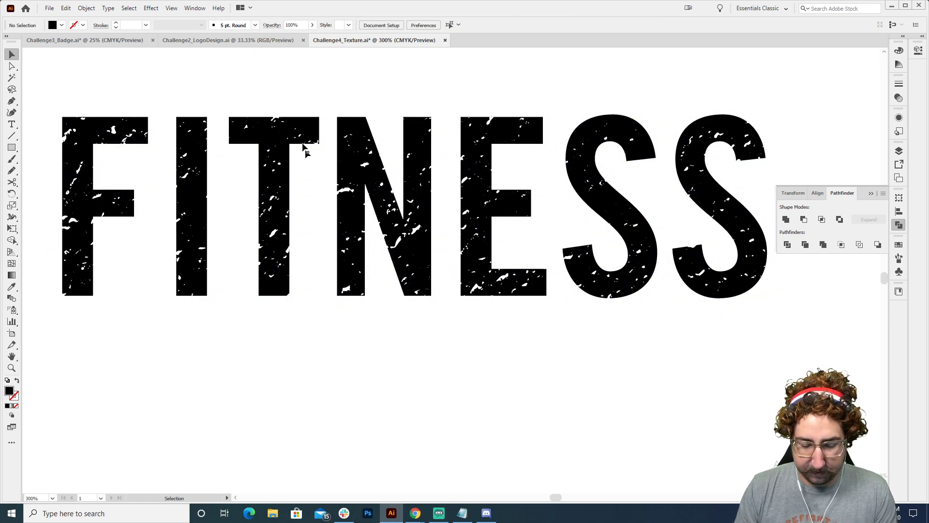
Draw a magenta rectangle about 180 by 78 px across the letters T, N and E and send it to the back
key(m)
drag(260, 83, 553, 209)
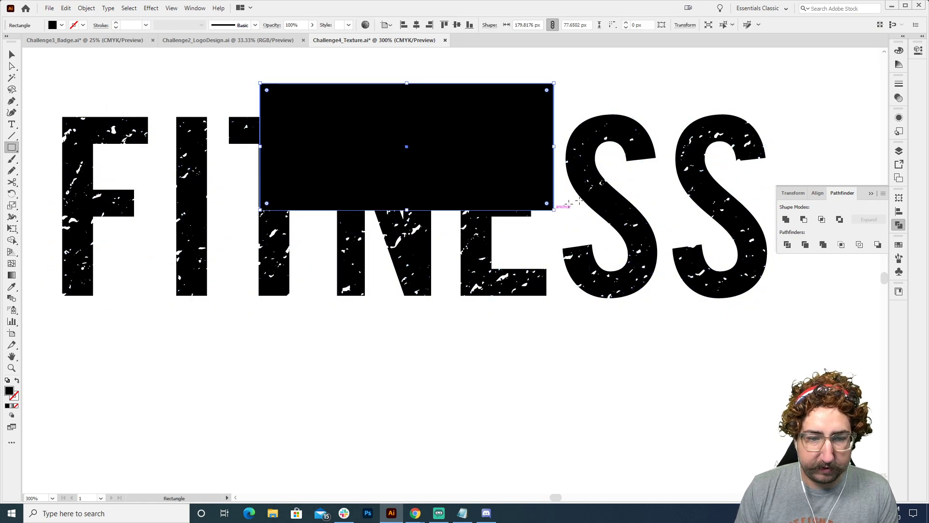
click(898, 245)
click(840, 270)
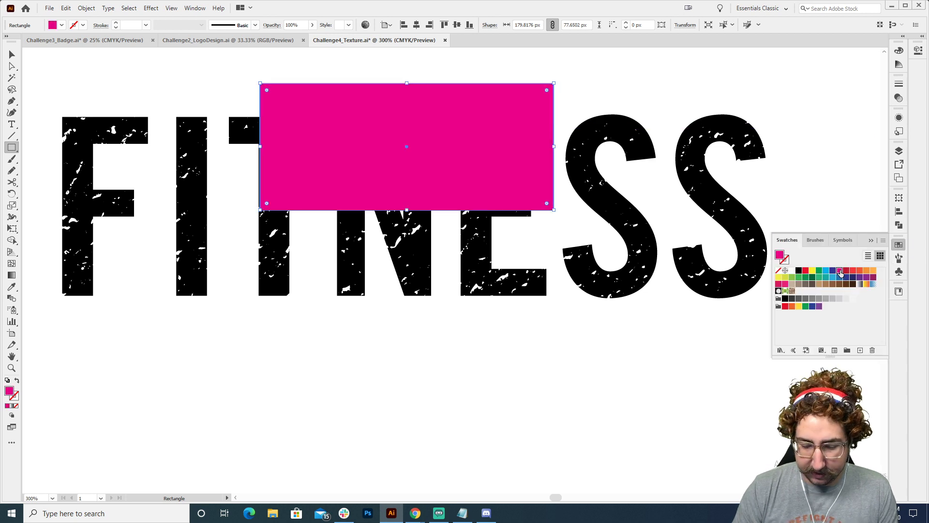
key(ctrl+shift+bracketleft)
click(456, 249)
Examine the knocked-out letters over the magenta rectangle and compare them with the other FITNESS versions on the artboard
key(z)
alt+click(460, 249)
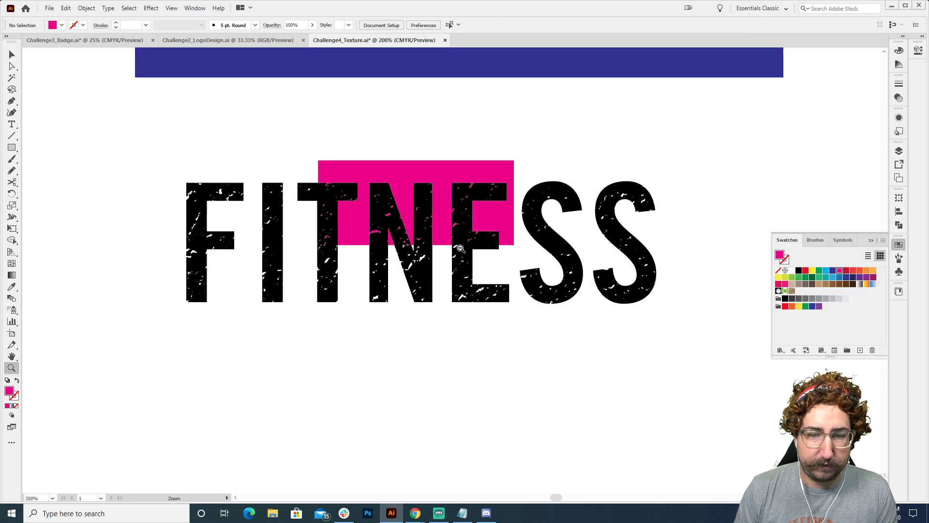
alt+click(460, 248)
alt+click(460, 248)
alt+click(460, 291)
drag(461, 271, 441, 303)
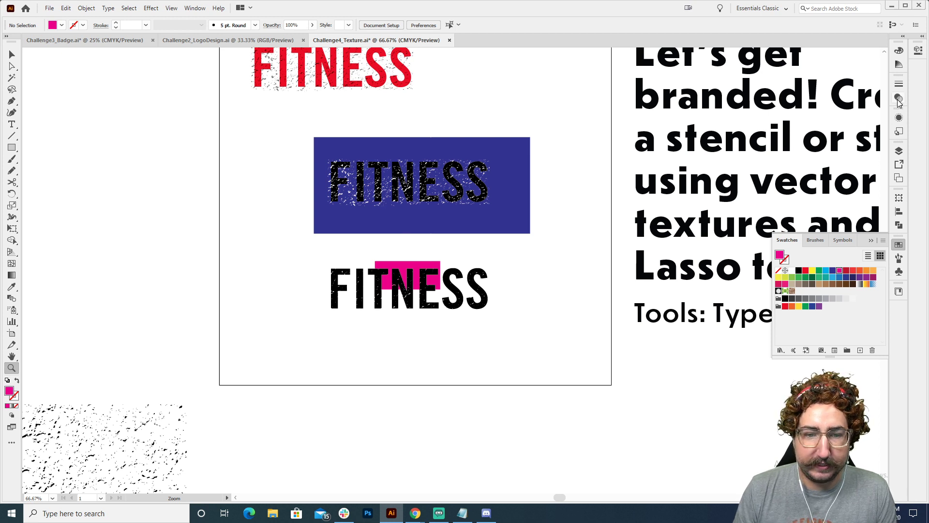
key(v)
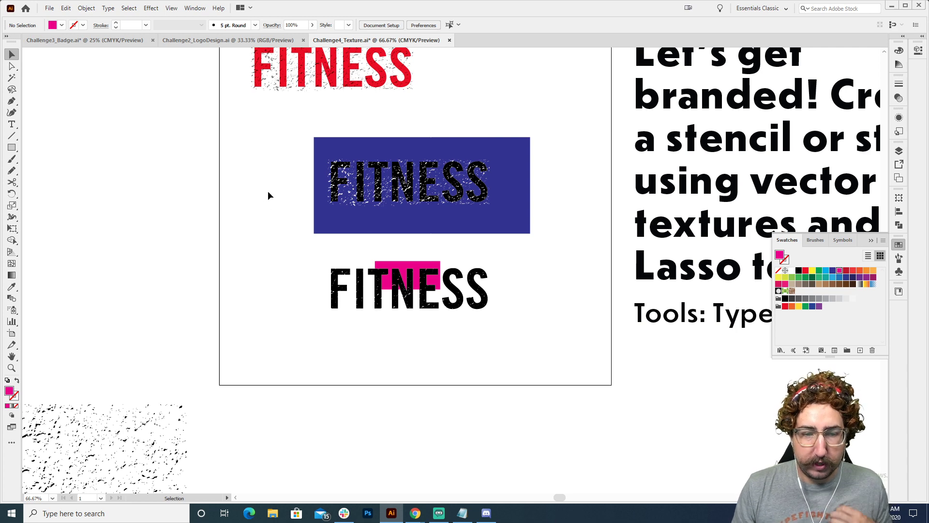
key(z)
click(431, 291)
key(space)
click(406, 278)
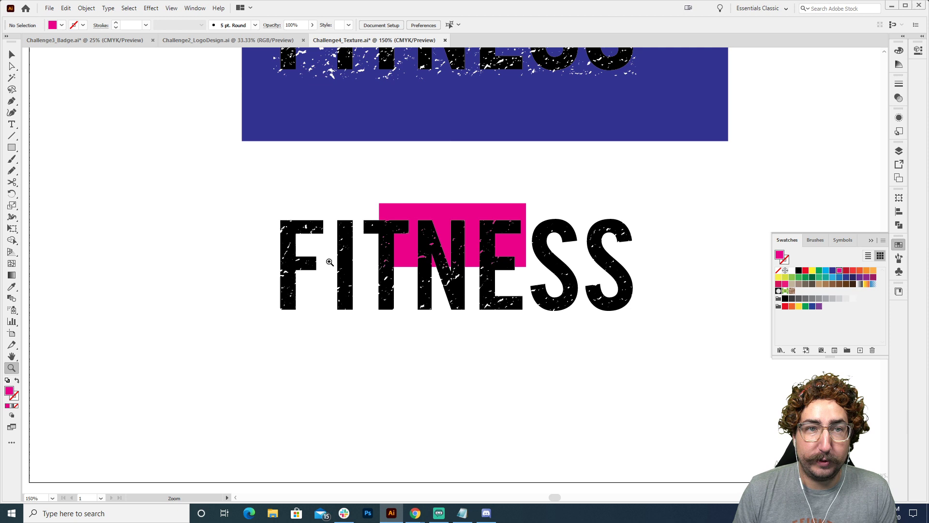
alt+click(455, 234)
alt+click(454, 235)
alt+click(452, 262)
drag(416, 276, 363, 239)
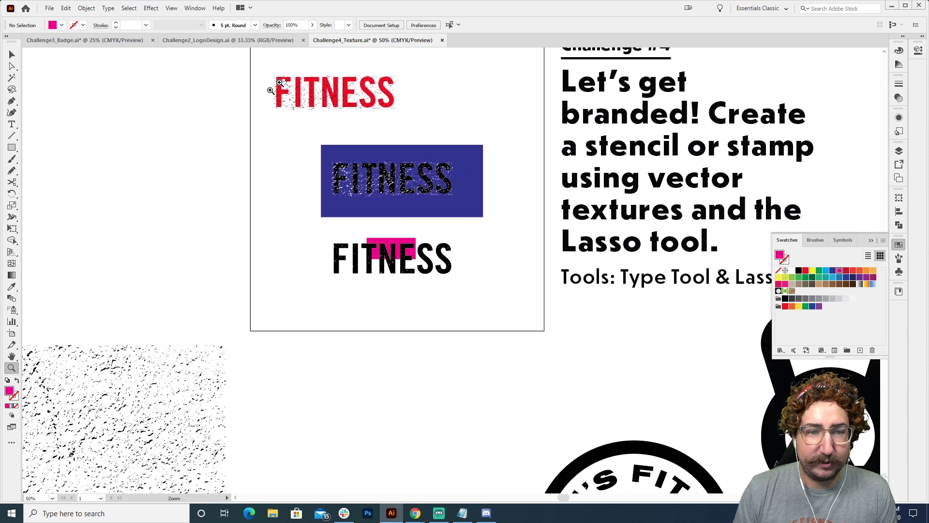
Unlock all locked objects in the document
key(v)
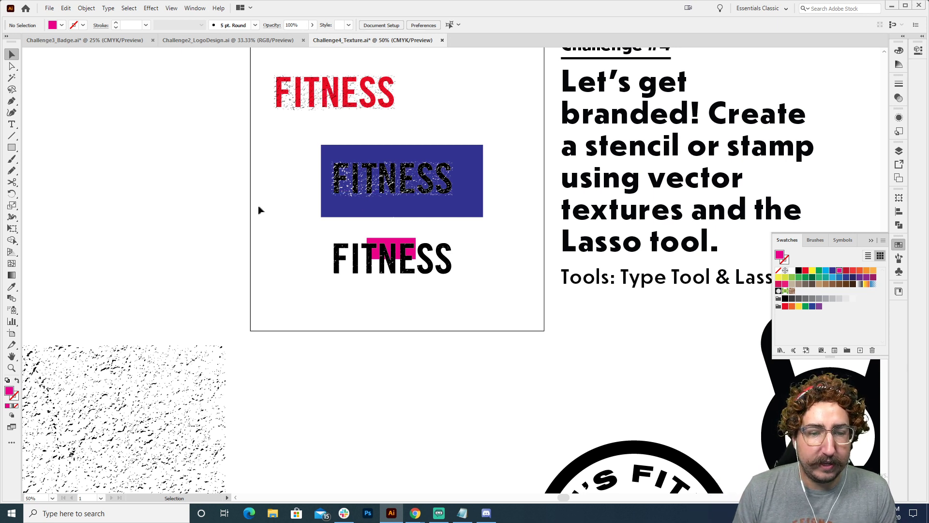
click(86, 8)
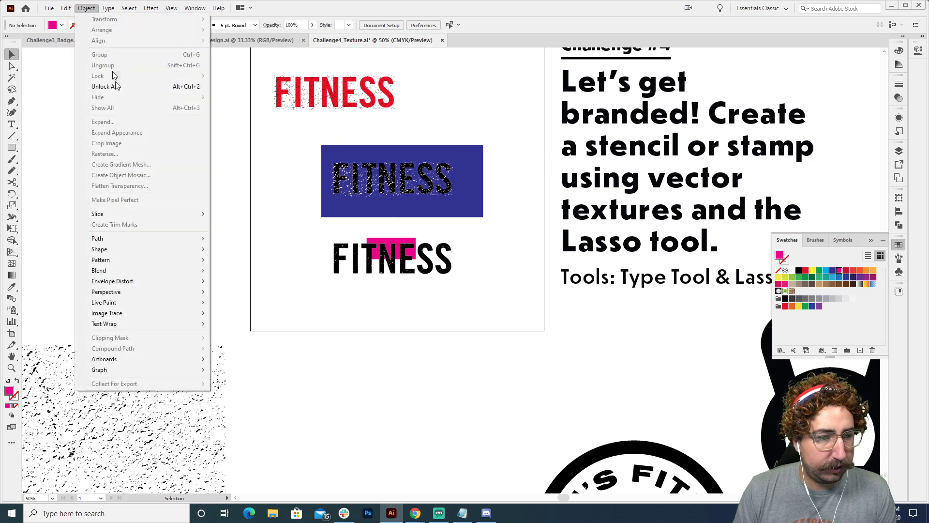
click(118, 88)
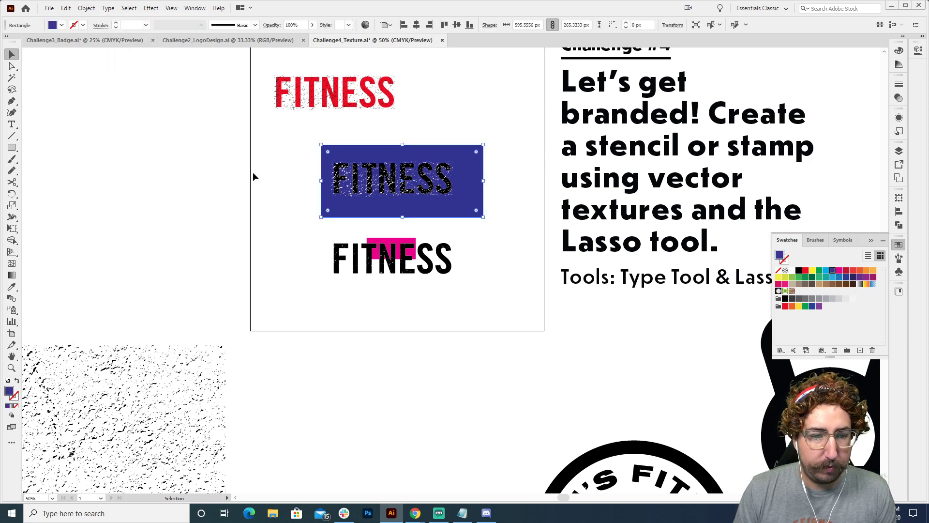
Delete the blue rectangle behind the middle FITNESS word
key(ctrl+shift+a)
click(469, 155)
key(Delete)
Draw a red rectangle about 527 by 200 px around the middle FITNESS word and send it to the back
key(z)
click(470, 182)
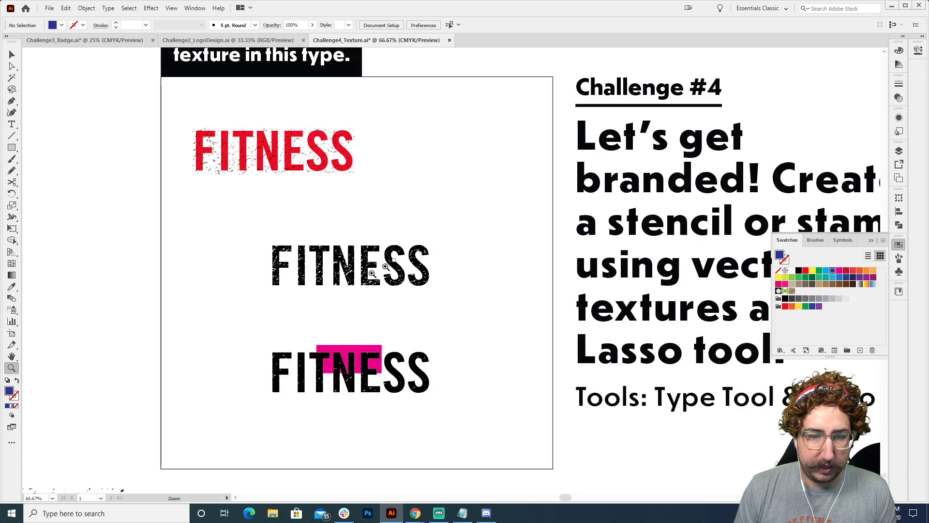
click(329, 290)
click(419, 257)
key(v)
drag(426, 211, 313, 195)
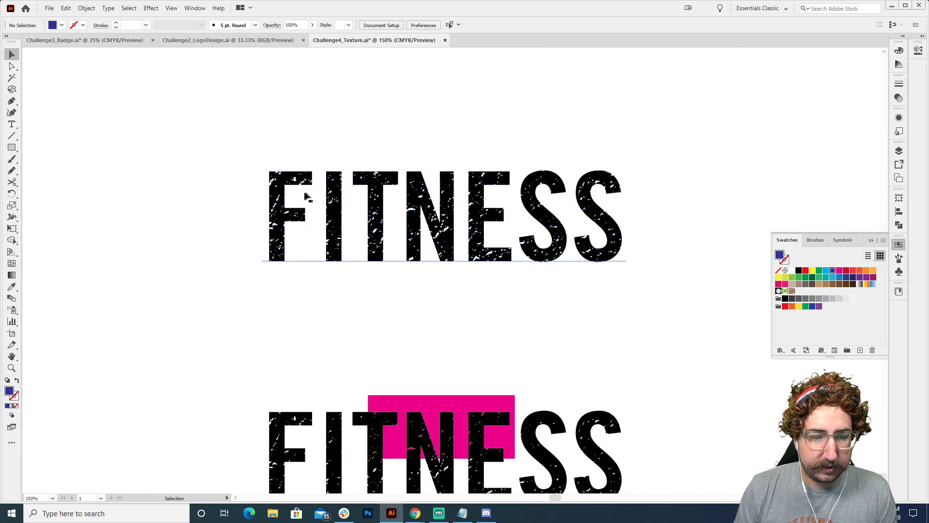
key(m)
drag(228, 142, 658, 304)
click(805, 270)
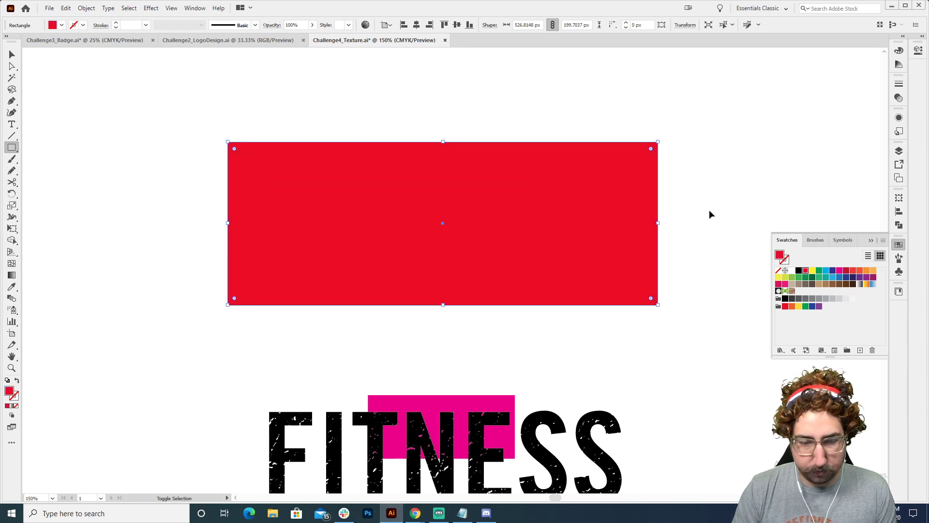
key(ctrl+shift+bracketleft)
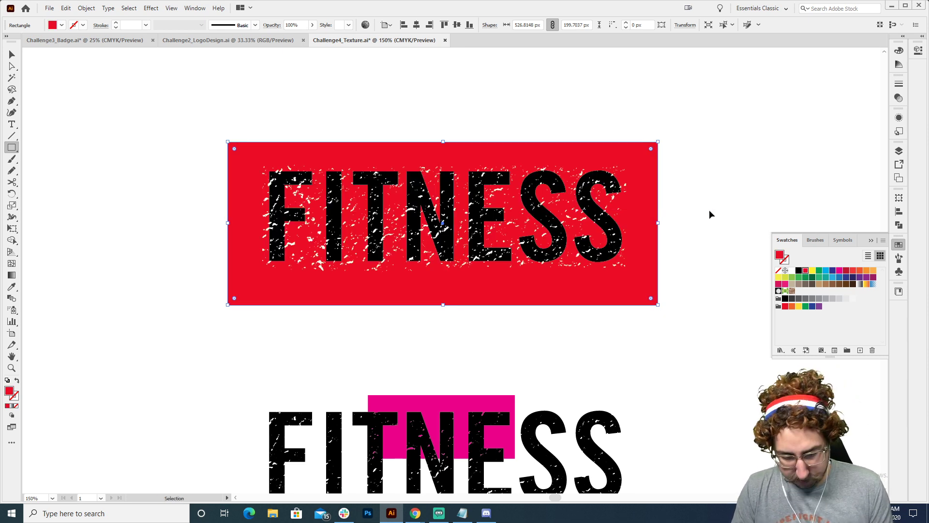
key(ctrl+shift+a)
key(v)
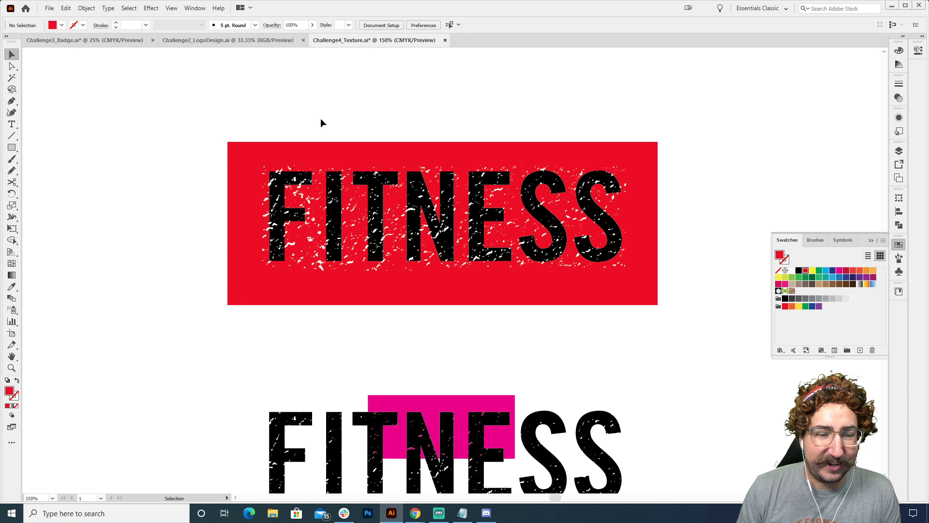
Draw a black rectangle about 473 by 147 px covering the FITNESS letters beneath the white texture specks
key(z)
click(439, 220)
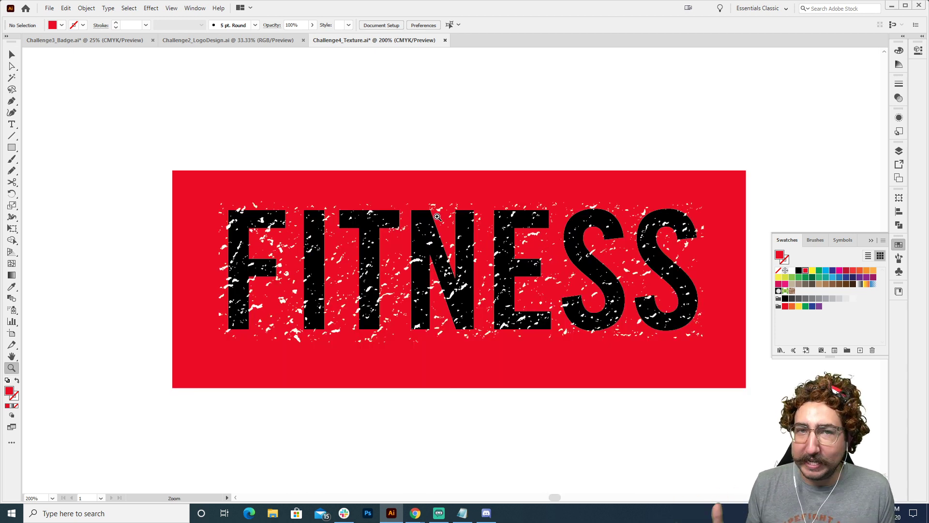
key(m)
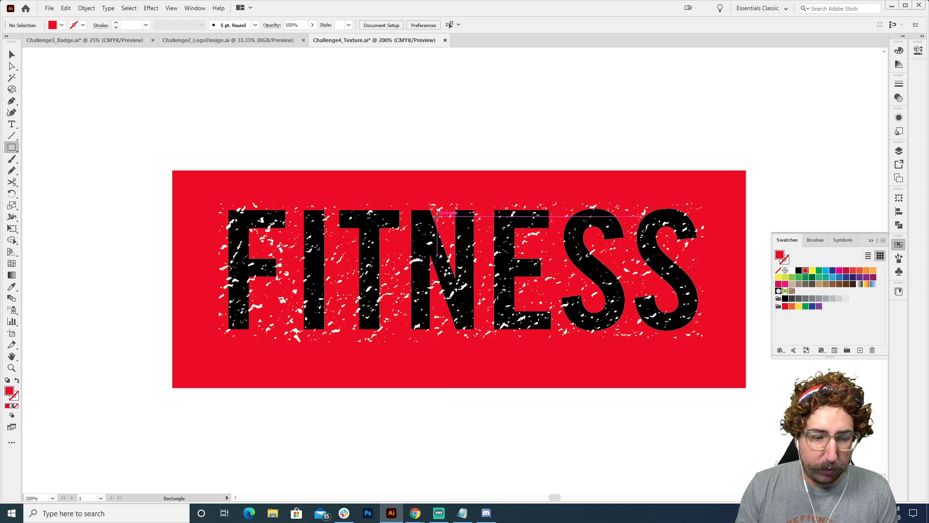
drag(201, 188, 716, 348)
click(799, 271)
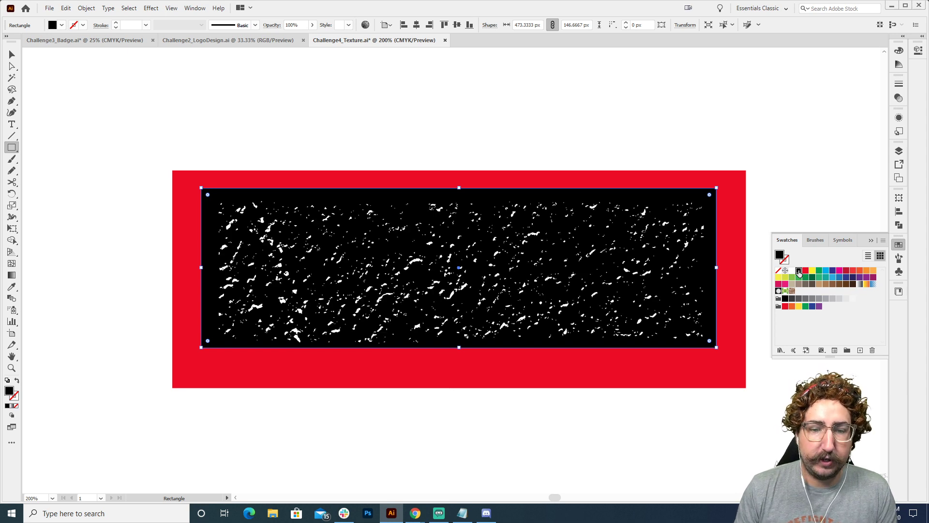
key(v)
click(523, 149)
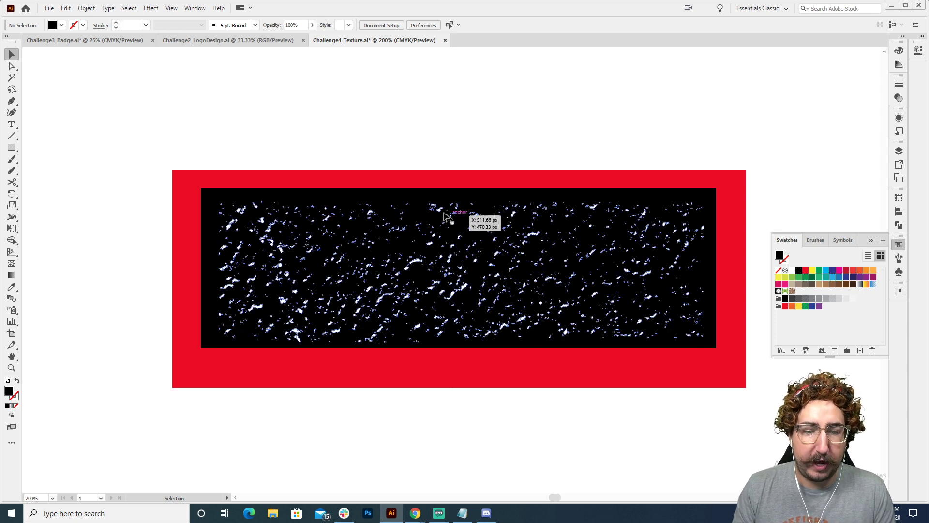
Group the black rectangle with the white texture
click(450, 207)
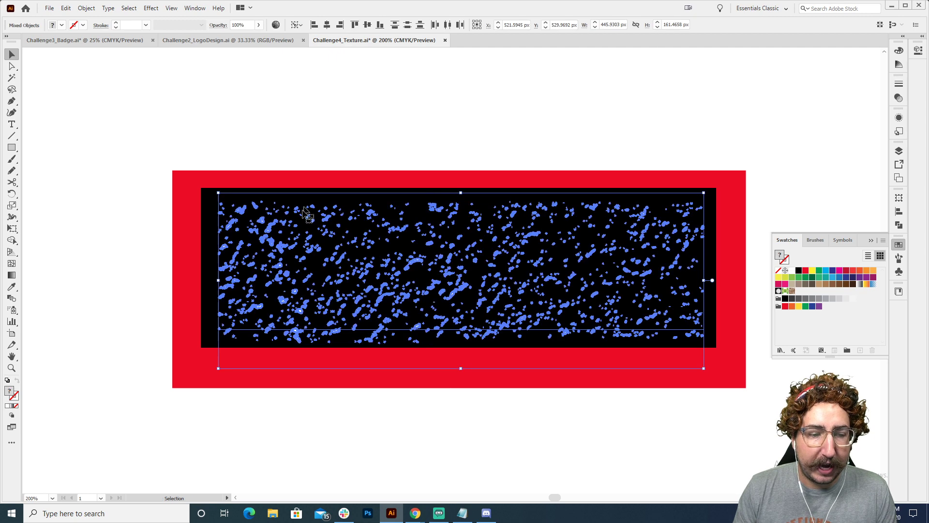
click(207, 222)
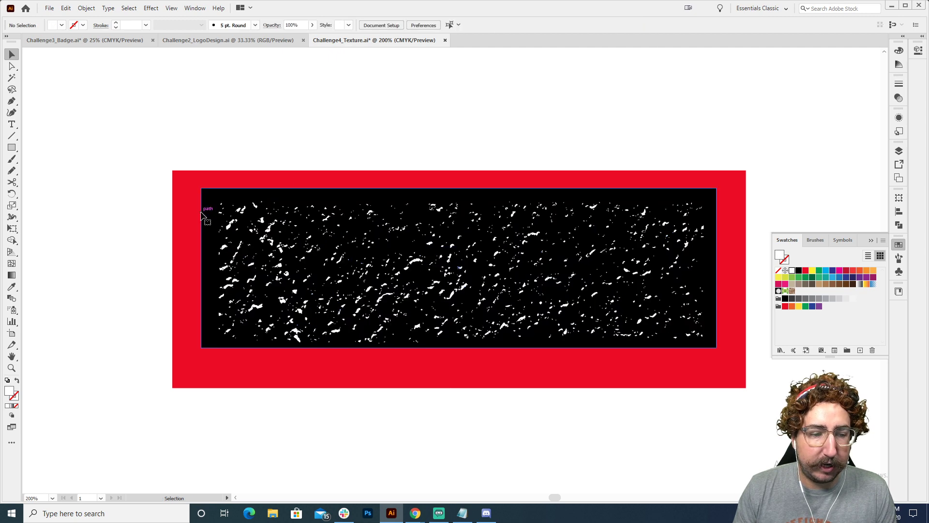
shift+click(232, 226)
key(ctrl+g)
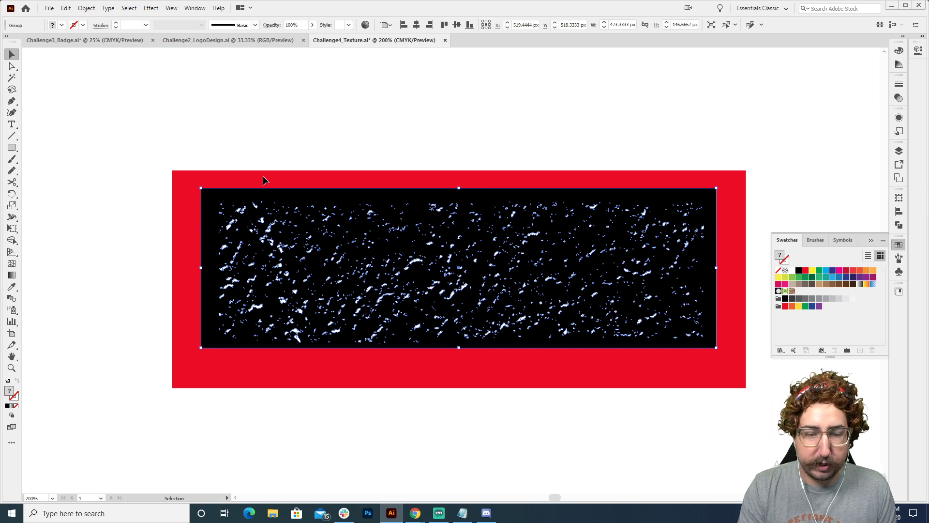
Mask the FITNESS text with the black-and-white texture group as an opacity mask and invert the mask
key(ctrl+y)
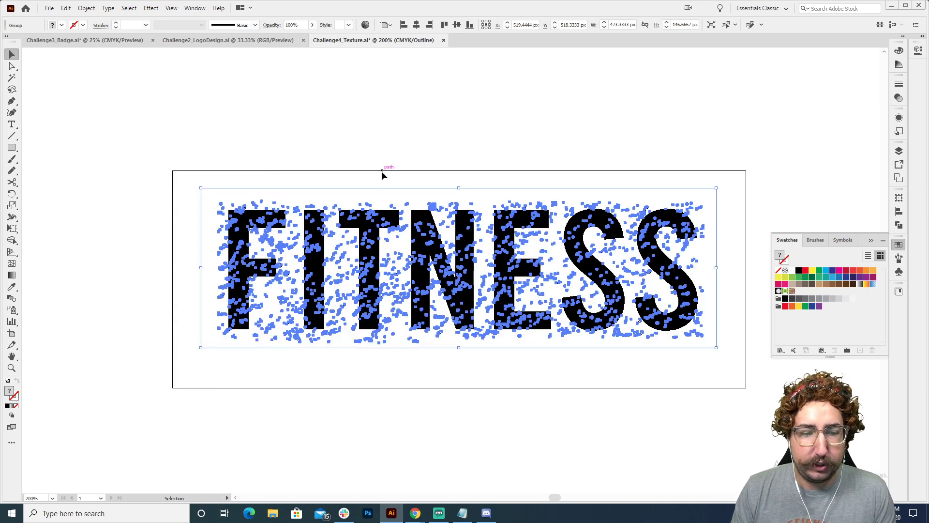
click(381, 173)
click(362, 228)
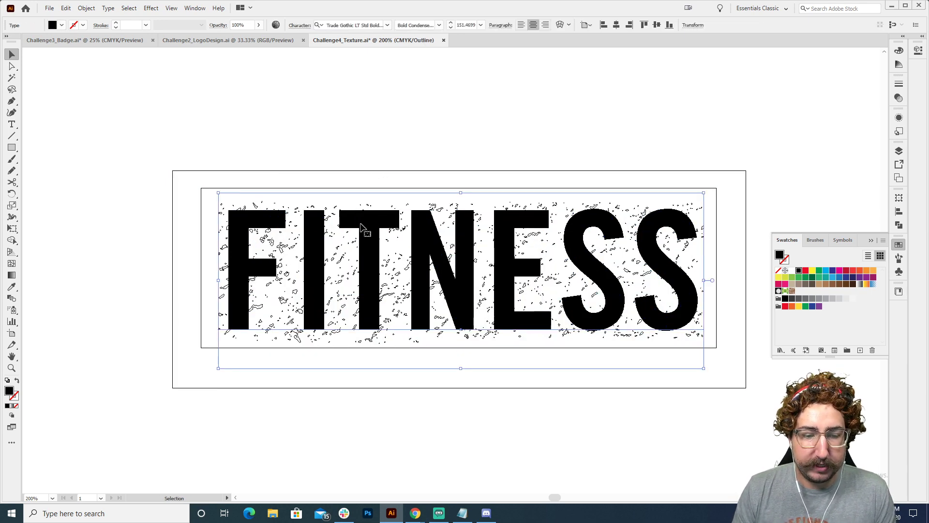
shift+click(248, 187)
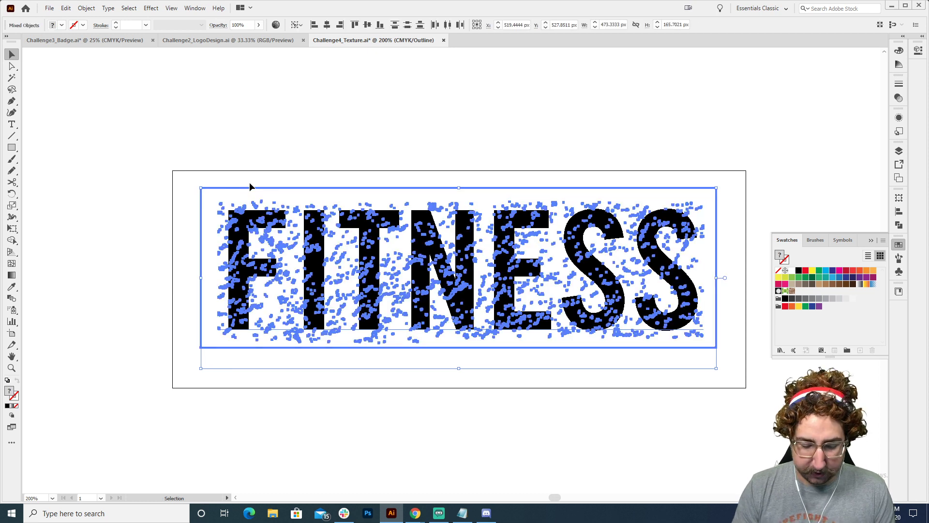
key(ctrl+y)
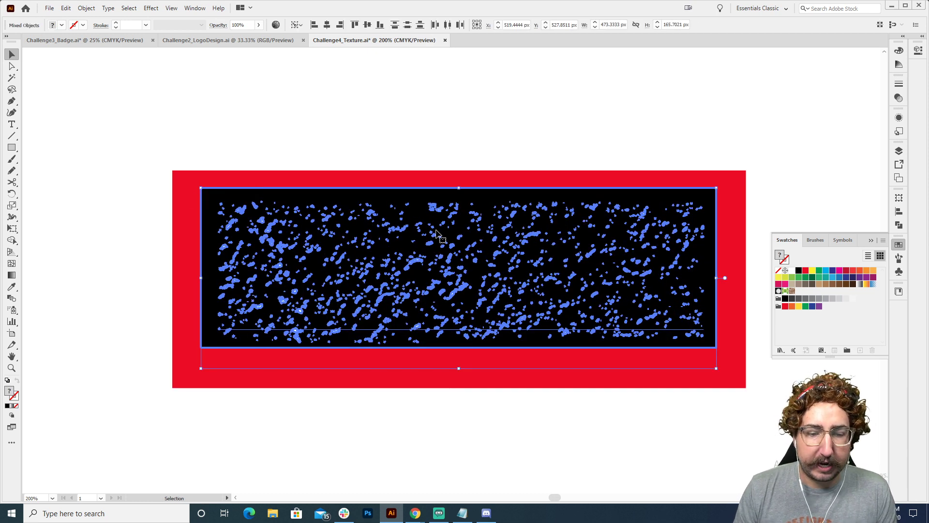
click(898, 98)
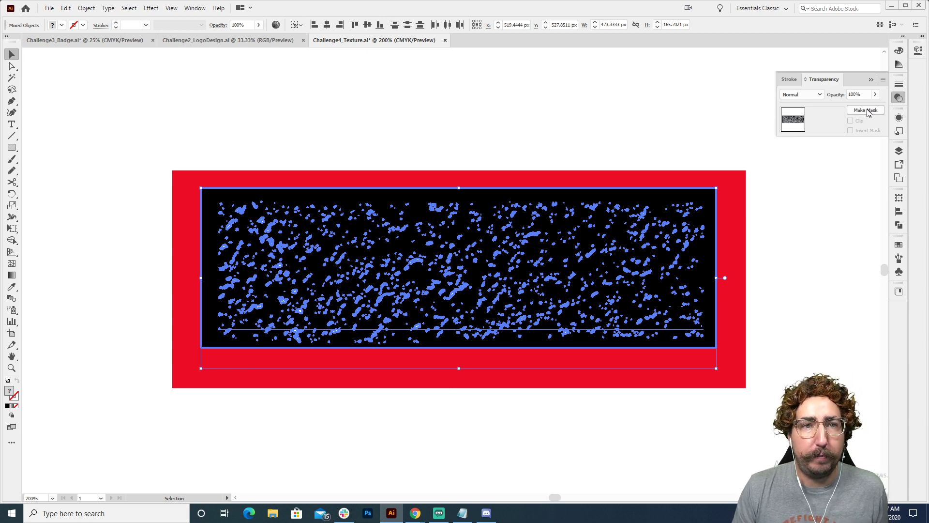
click(866, 111)
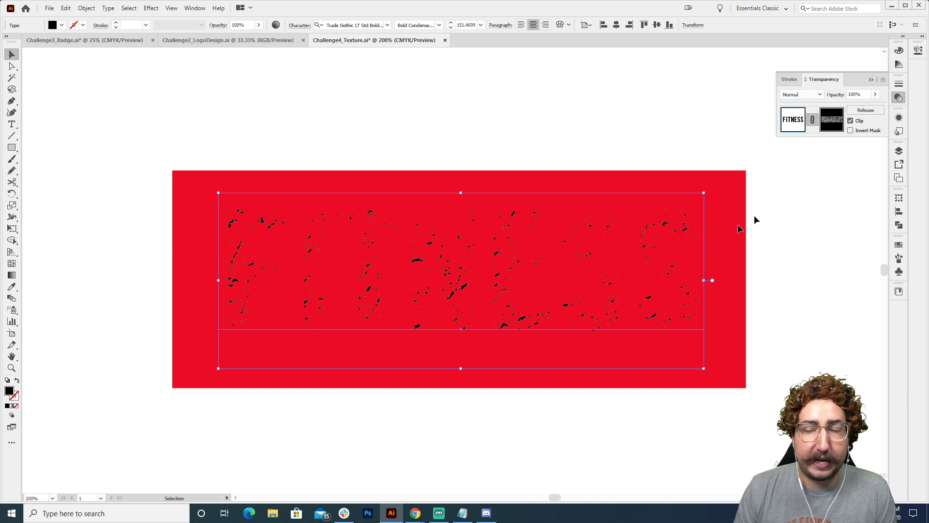
click(851, 131)
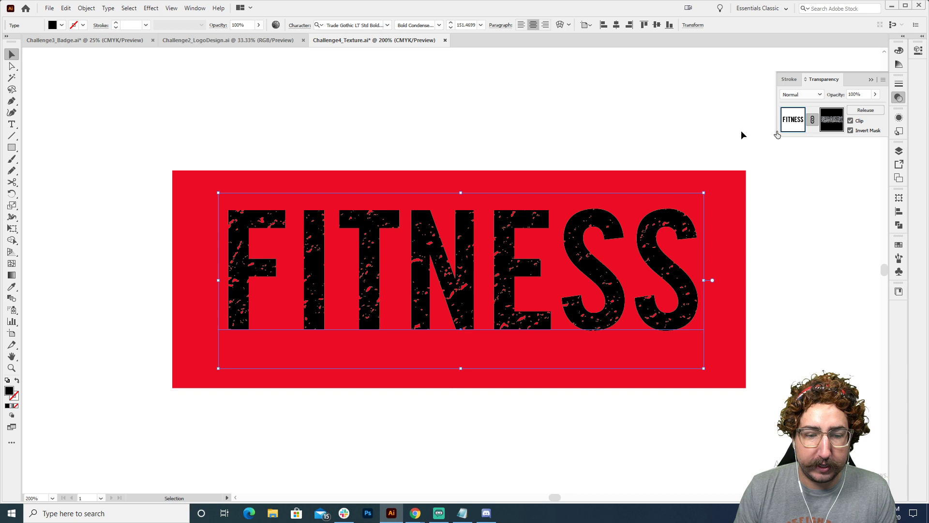
click(497, 111)
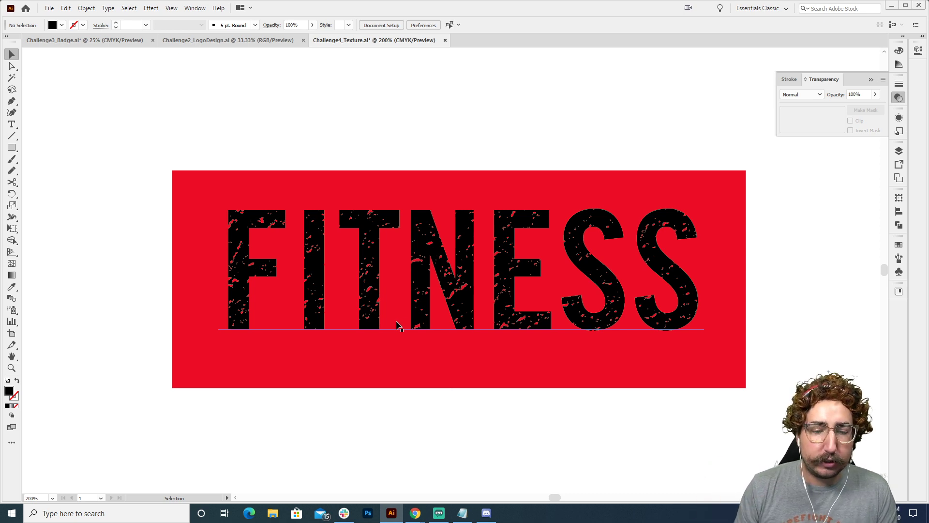
Compare the lower FITNESS compound shape over magenta with the opacity-masked FITNESS over red
key(z)
alt+click(456, 280)
alt+click(461, 284)
drag(469, 380, 419, 284)
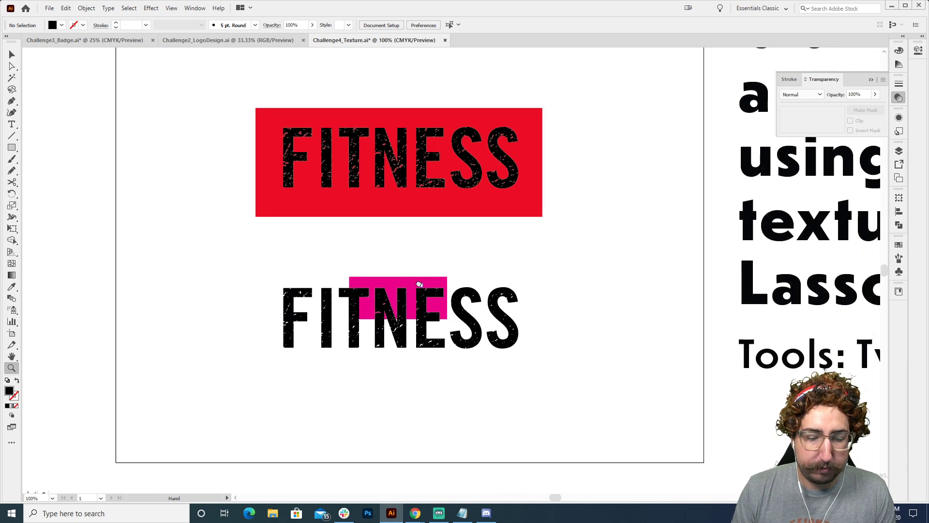
ctrl+click(420, 296)
click(420, 295)
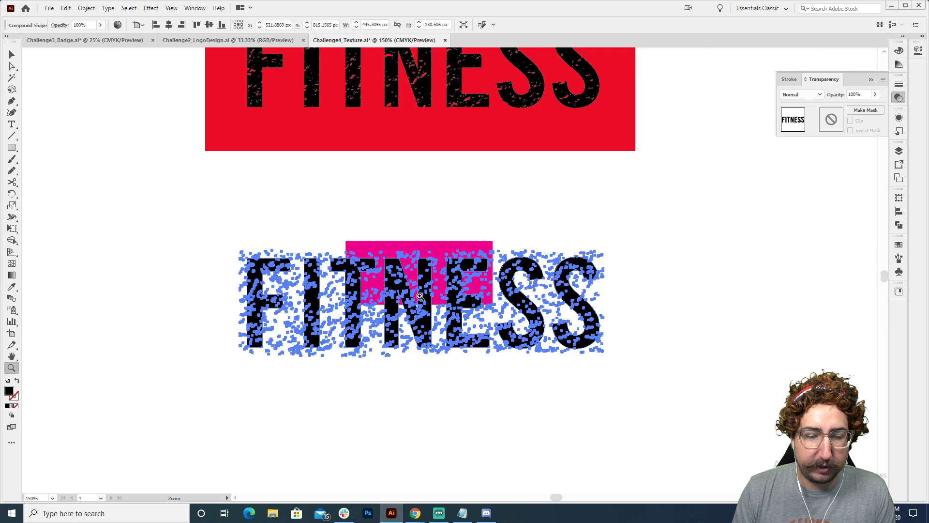
click(420, 296)
key(v)
click(424, 190)
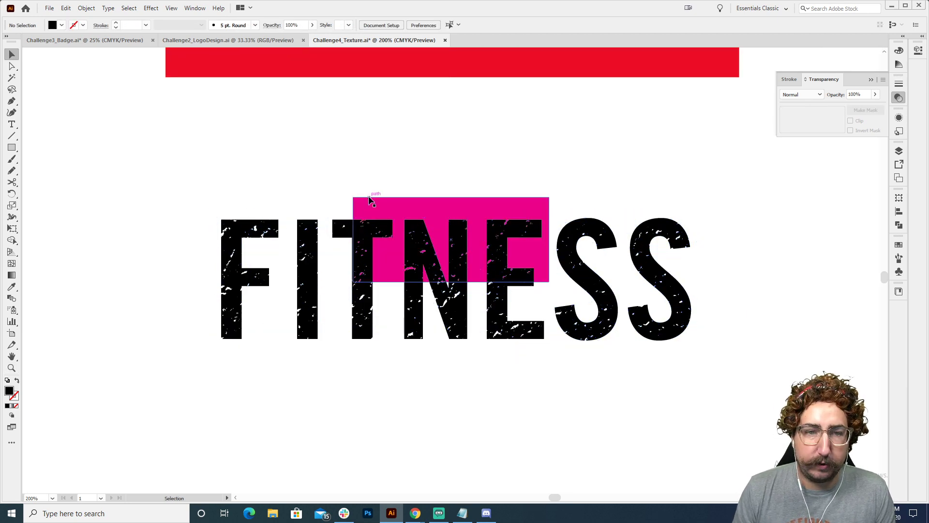
drag(377, 200, 379, 448)
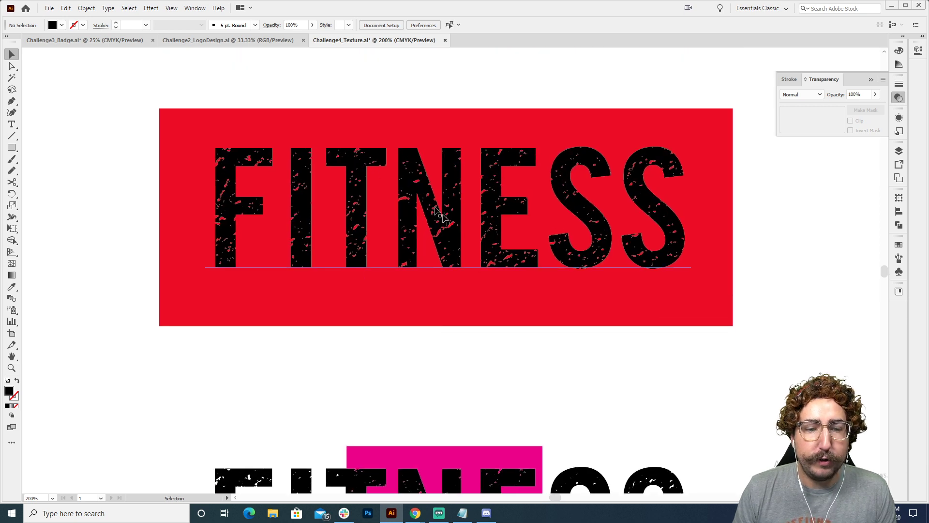
Replace the masked FITNESS text on the red rectangle with HOCH
click(415, 235)
double_click(412, 228)
text(HOCH)
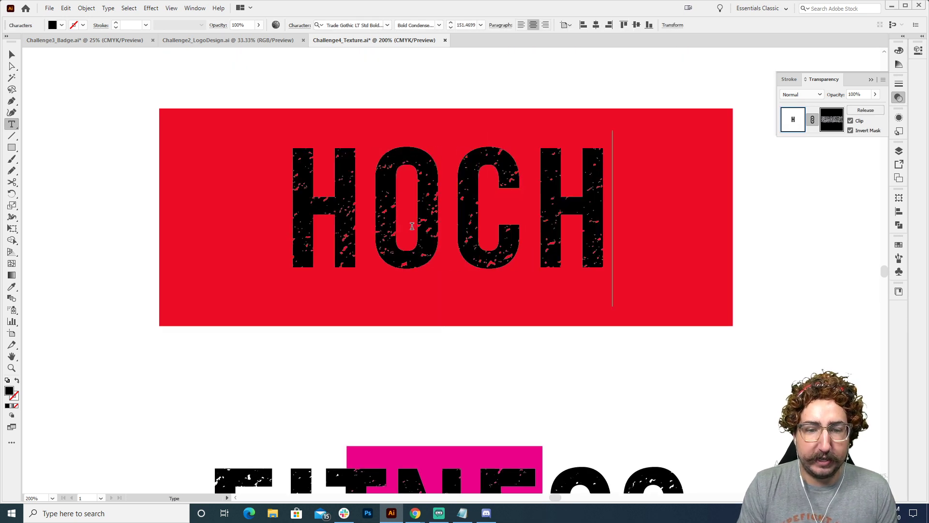
click(12, 54)
click(98, 117)
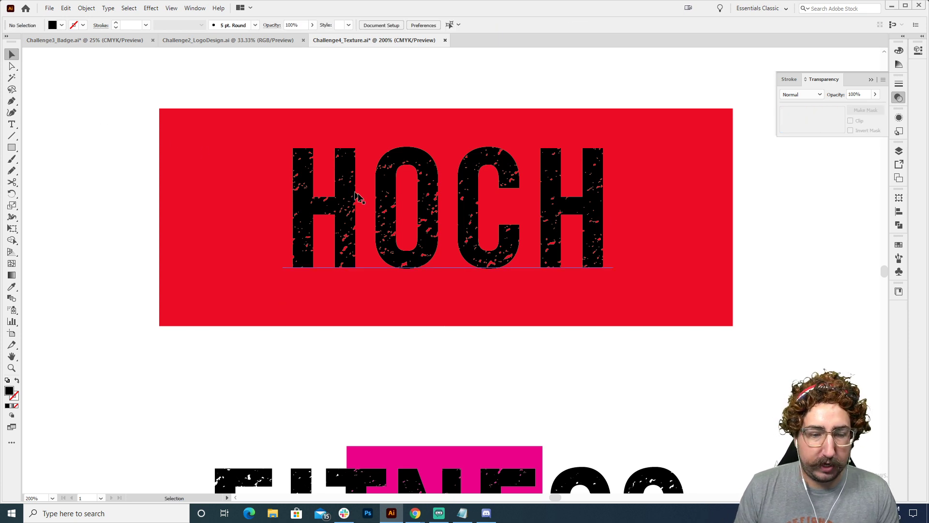
Copy the grey texture and the red FITNESS text of the upper version separately toward the empty area beside the artboard
key(z)
alt+click(453, 241)
alt+click(452, 241)
drag(437, 259, 587, 230)
key(v)
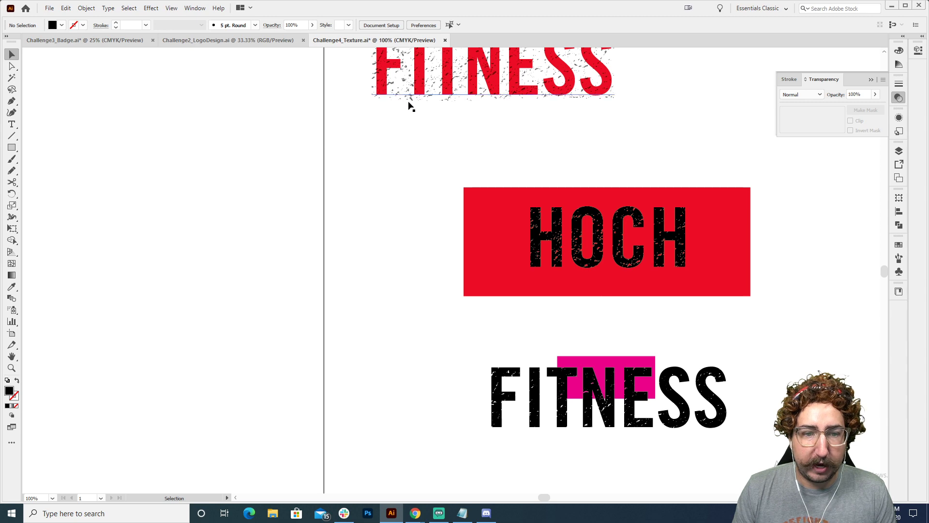
drag(411, 103, 138, 274)
drag(418, 73, 215, 147)
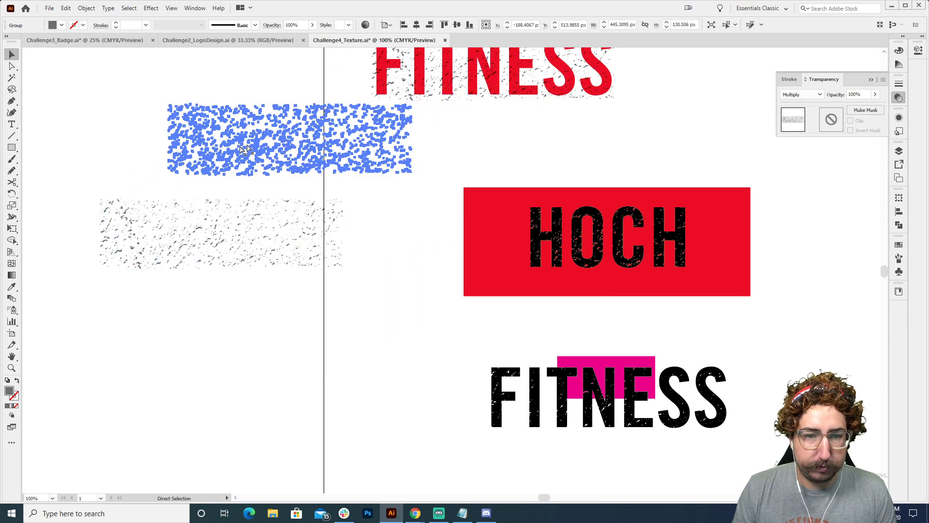
key(ctrl+z)
click(525, 115)
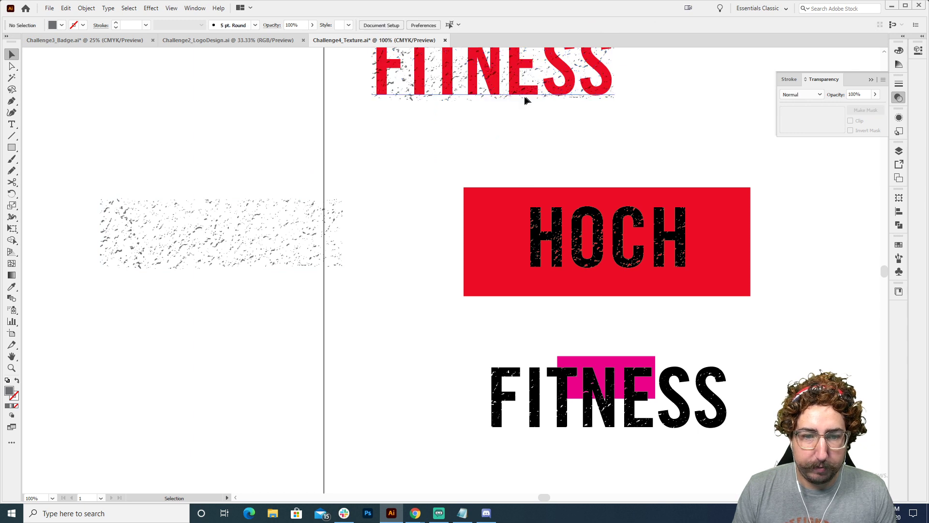
drag(524, 97, 252, 245)
Draw a rectangle about 477 by 145 px around the copied texture, send it to the back and fill it white
key(z)
click(304, 231)
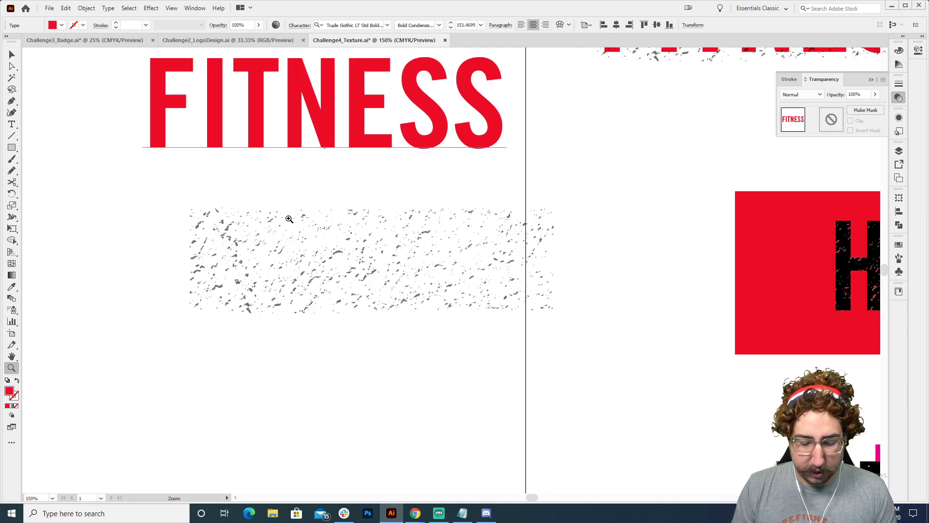
key(m)
drag(175, 201, 565, 319)
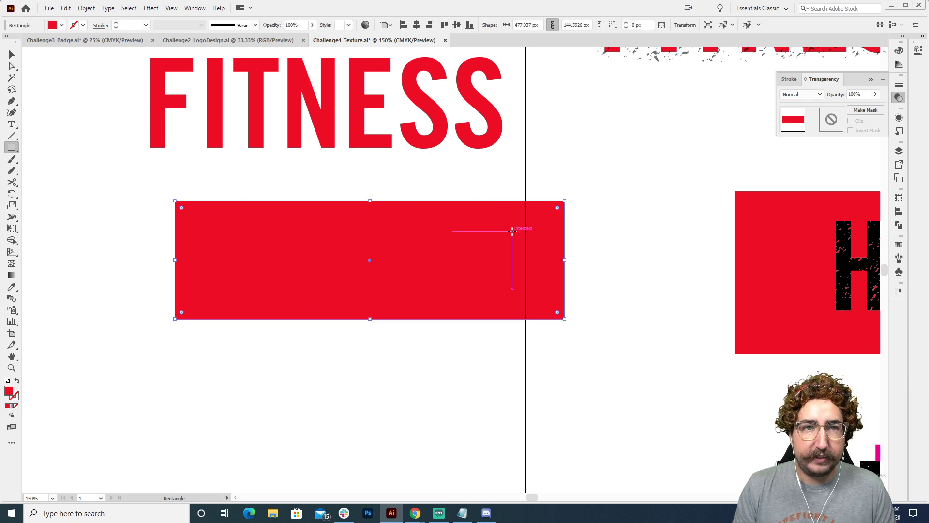
key(ctrl+shift+bracketleft)
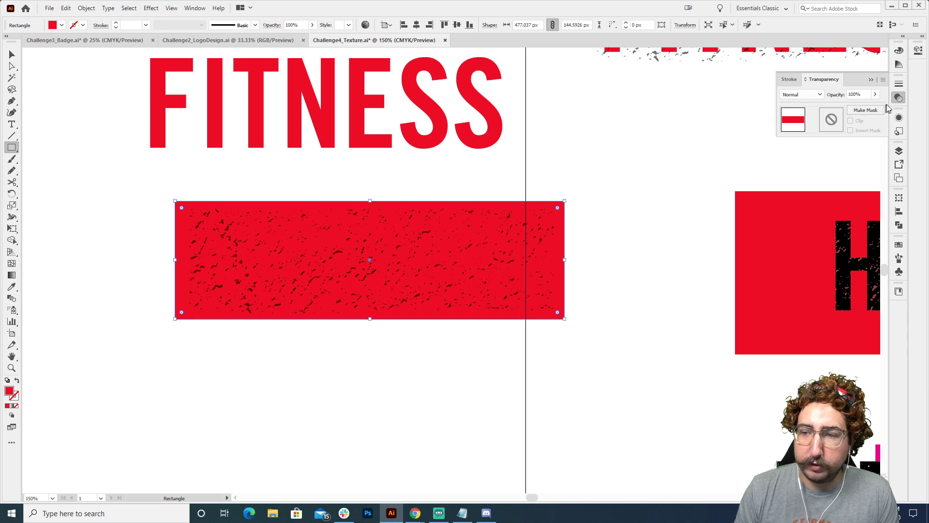
click(899, 246)
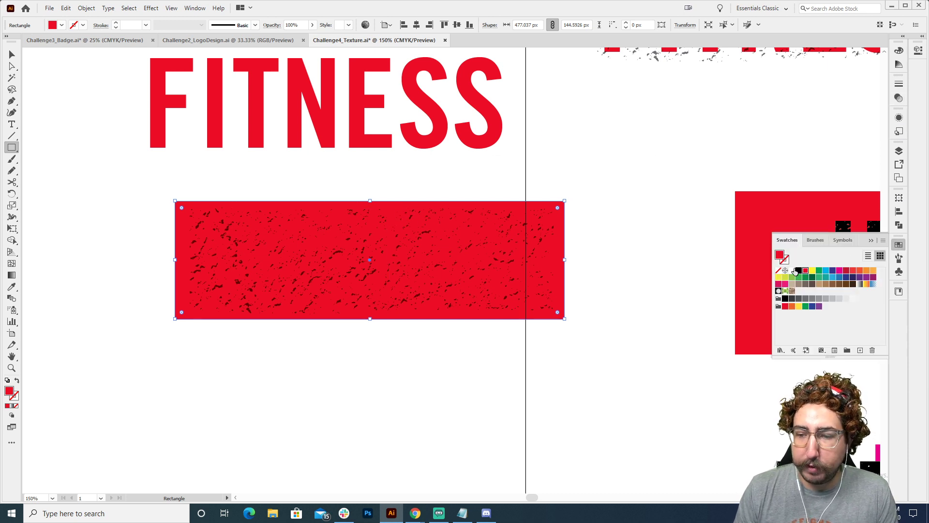
click(791, 270)
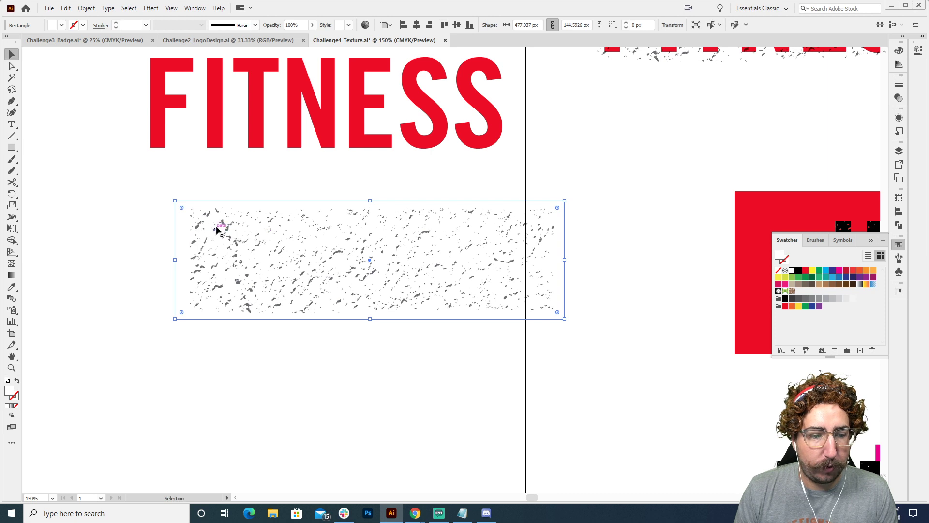
Fill the copied texture with black and group it with the white rectangle behind it
key(v)
click(421, 263)
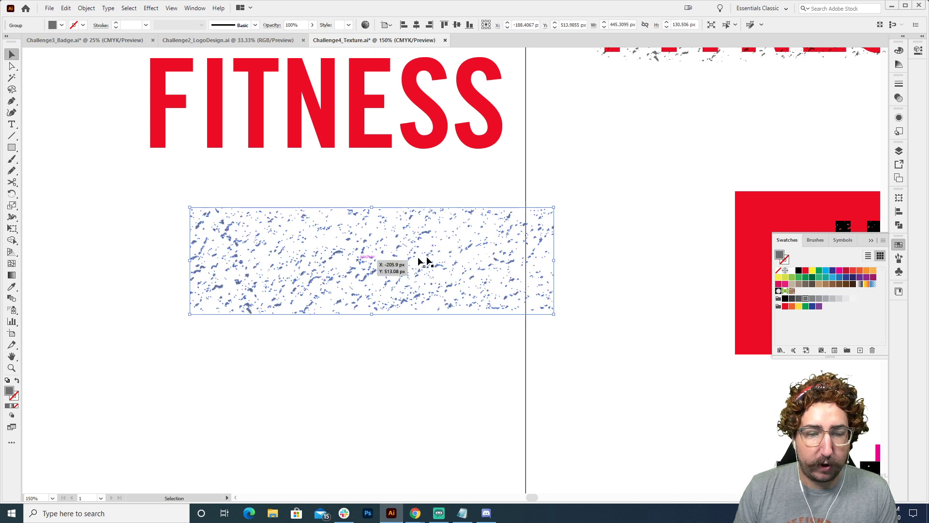
click(798, 270)
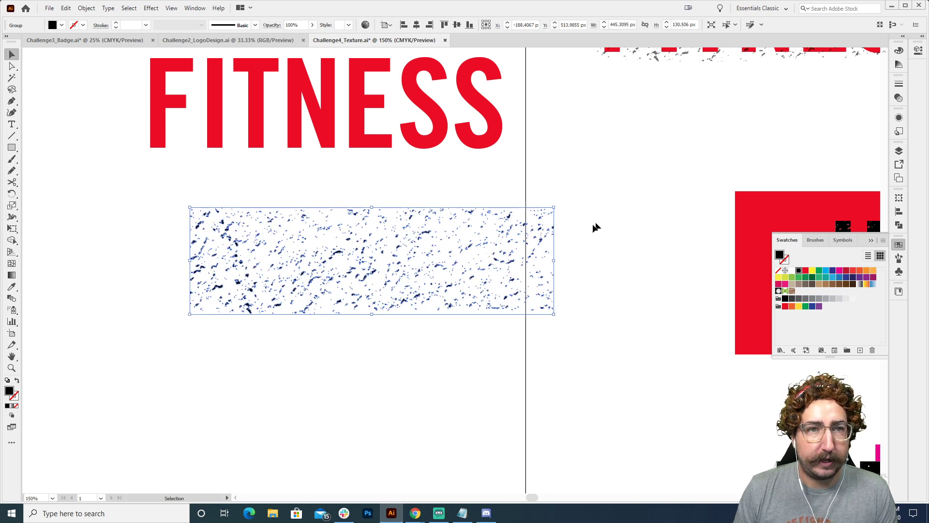
drag(597, 223, 410, 319)
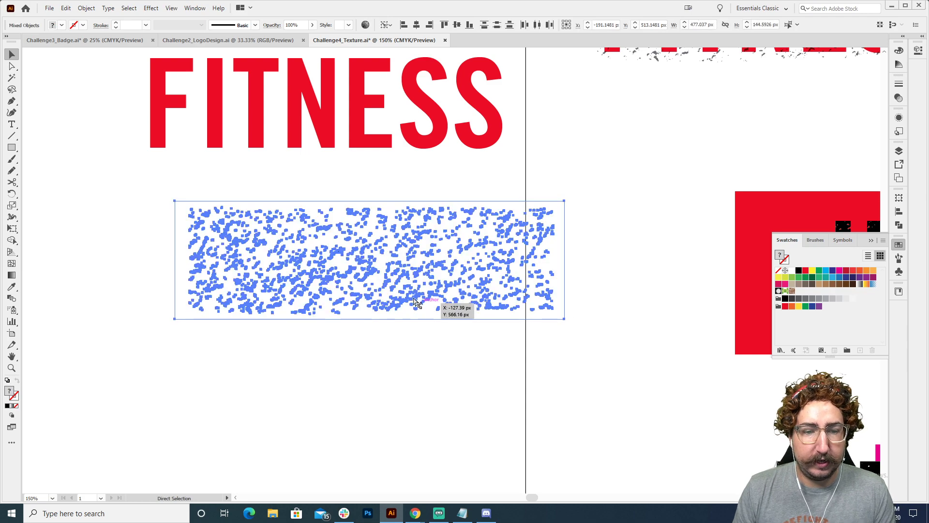
key(ctrl+g)
Move the texture group up over the copied red FITNESS text
click(146, 238)
drag(391, 258, 358, 100)
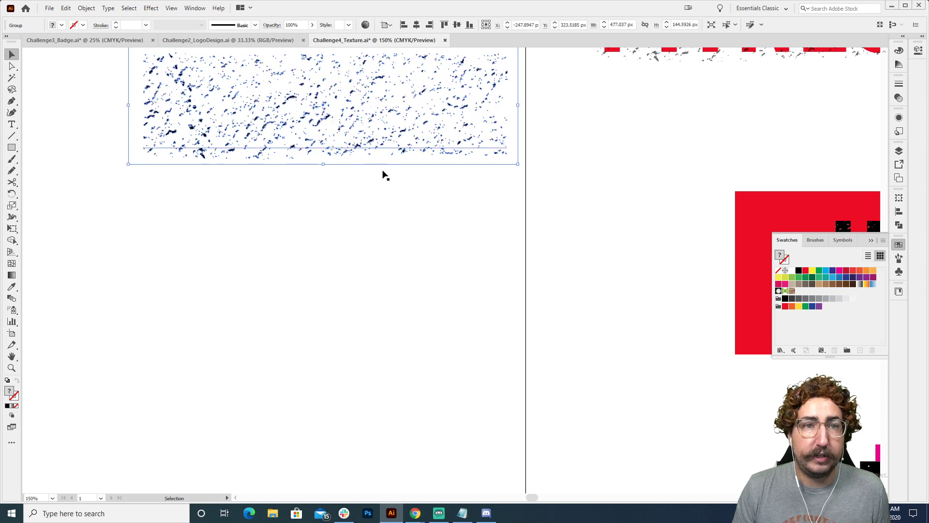
click(401, 243)
drag(318, 163, 322, 248)
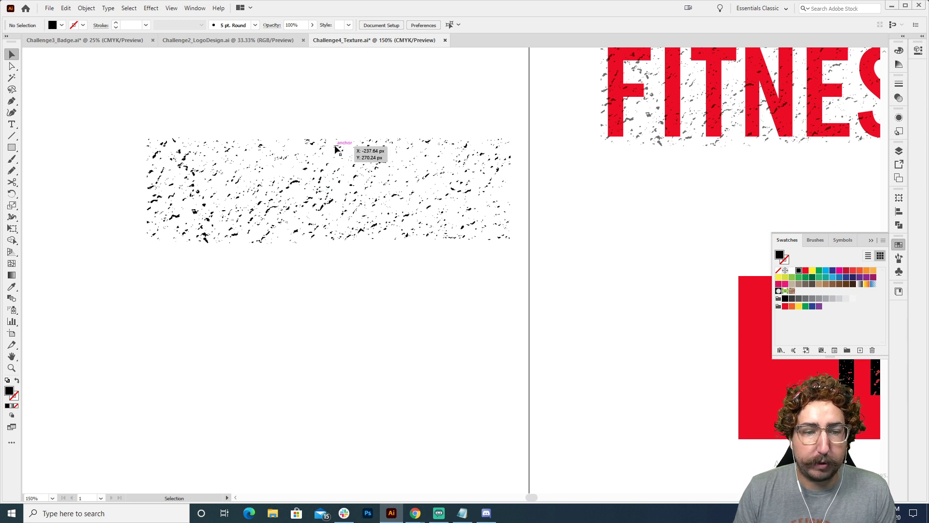
Make an opacity mask from the texture group on the red FITNESS text beneath it
drag(245, 88, 364, 248)
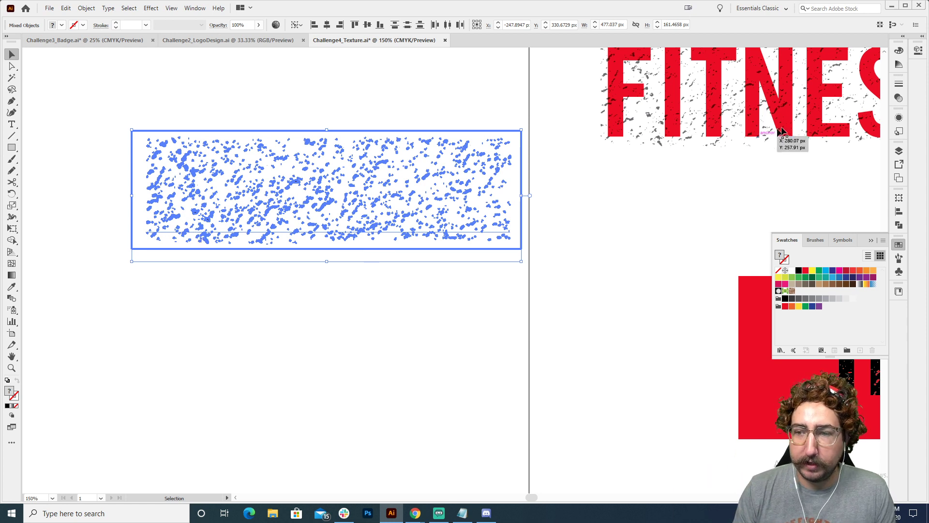
click(898, 98)
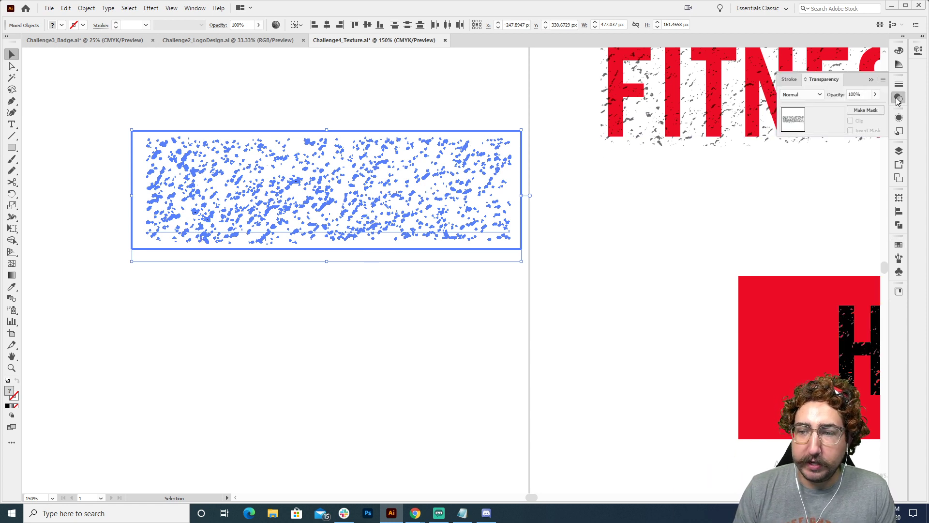
click(864, 110)
click(339, 252)
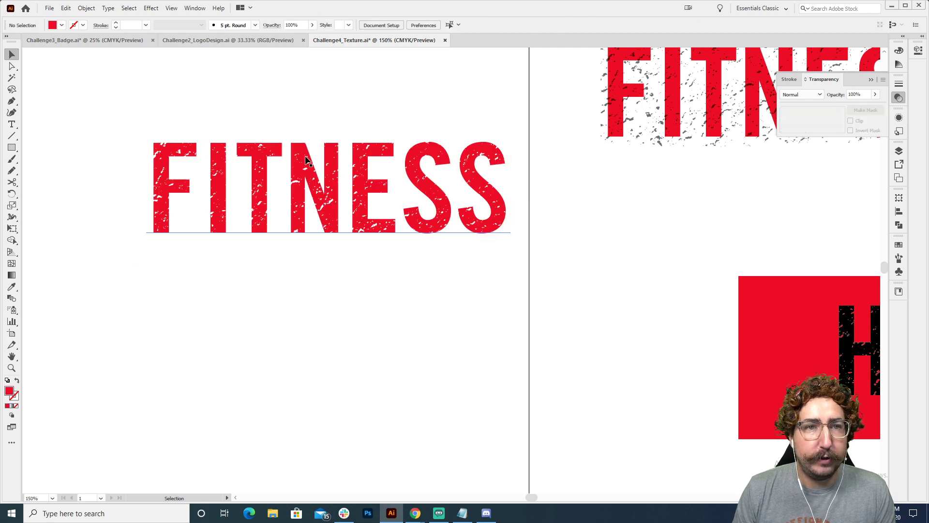
Replace the masked red FITNESS text beside the artboard with HELLO
click(289, 188)
double_click(308, 182)
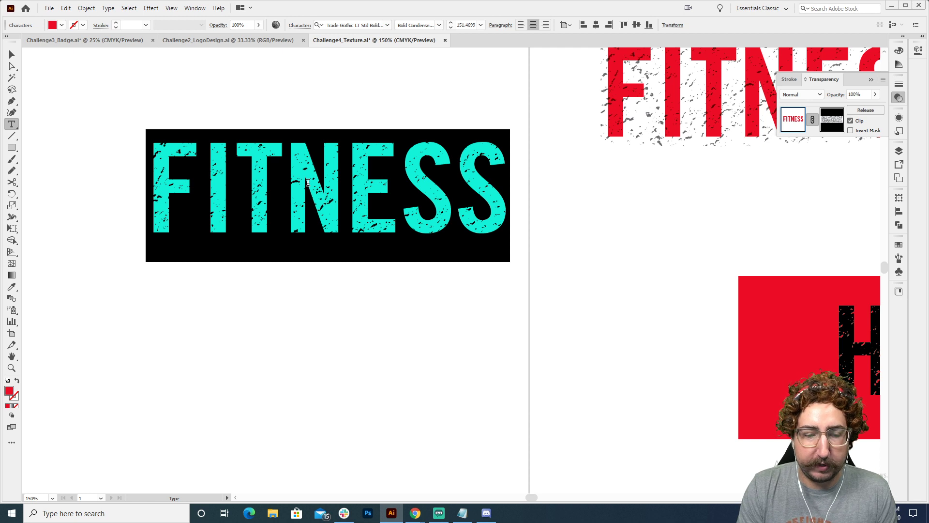
text(HELLO)
click(11, 54)
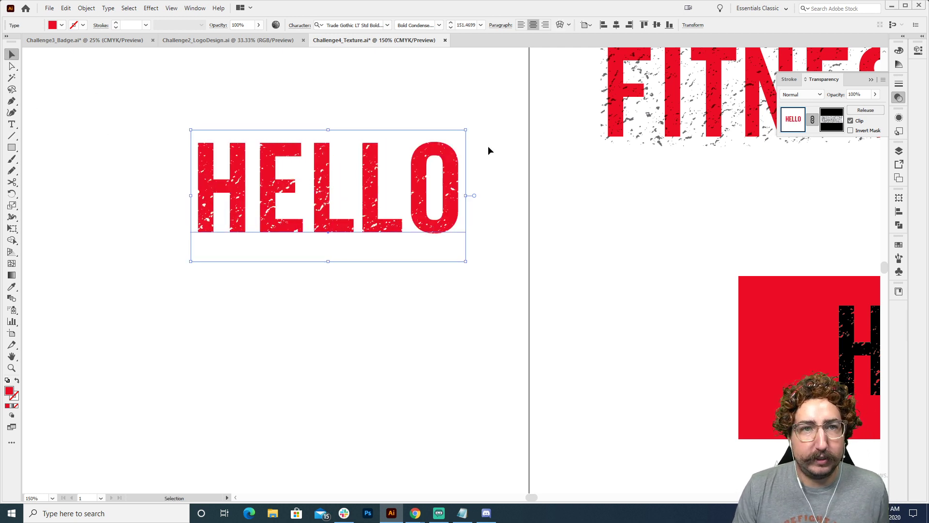
Shift the texture inside HELLO's opacity mask about 21 px right and 4 px up, and return to the artwork
click(830, 120)
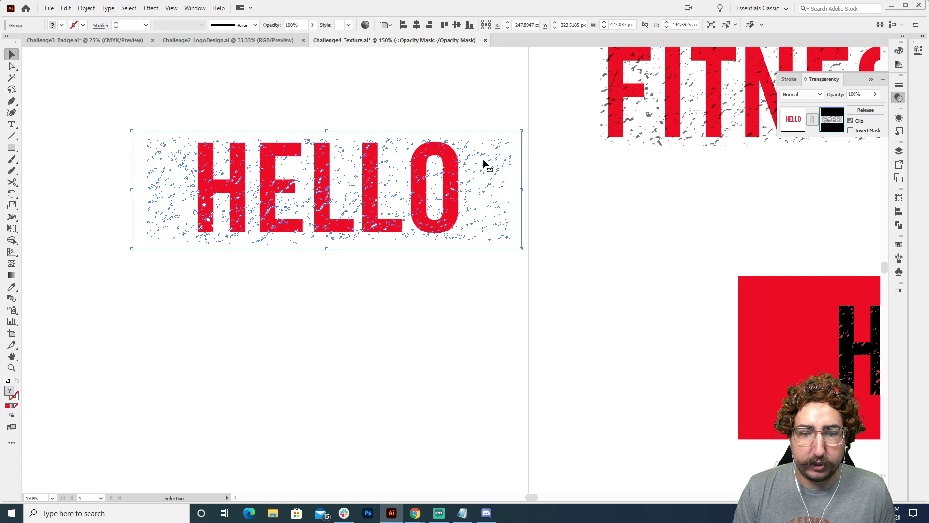
drag(485, 163, 508, 158)
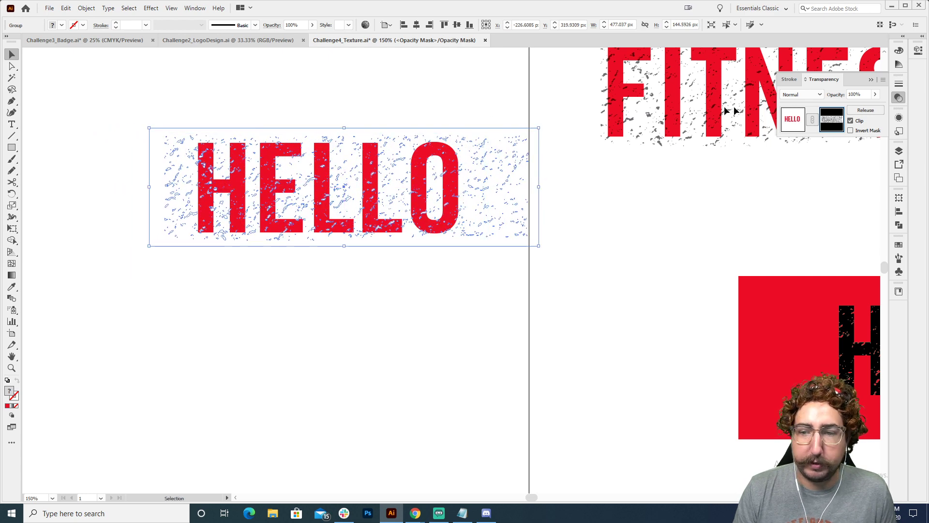
click(803, 125)
click(591, 258)
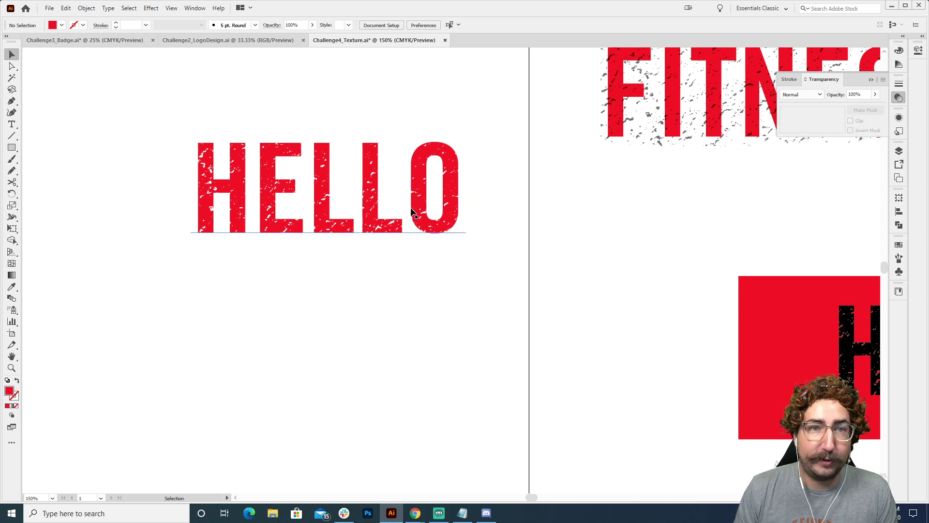
Copy the grey texture of the upper FITNESS and place the duplicate just below HELLO
key(z)
alt+click(458, 208)
drag(582, 225, 504, 213)
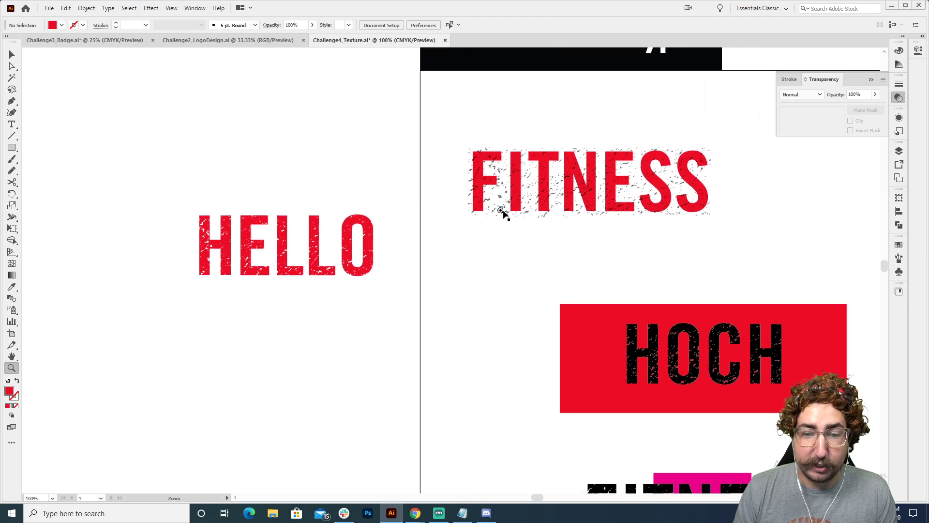
key(v)
click(504, 217)
key(a)
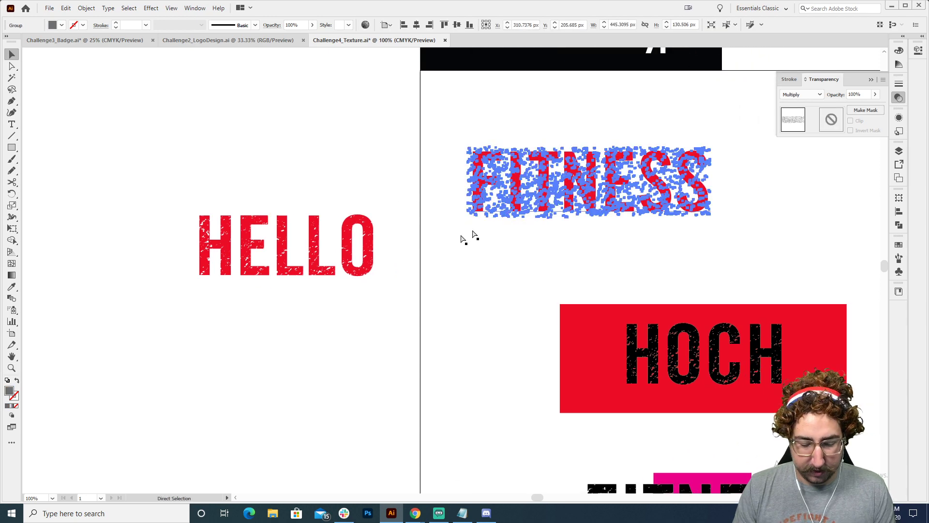
key(ctrl+c)
key(ctrl+v)
key(v)
drag(450, 265, 349, 343)
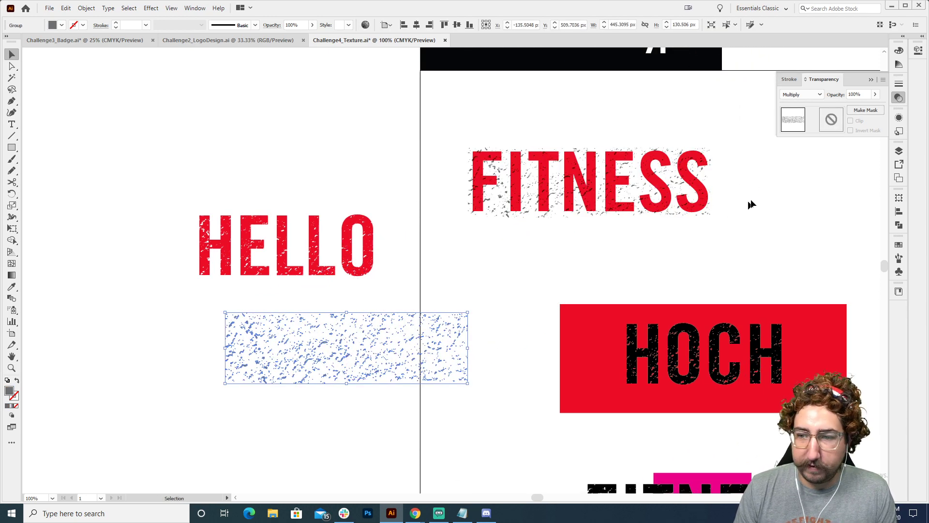
Fill the duplicated texture below HELLO with black and cut it to the clipboard
click(899, 244)
click(799, 271)
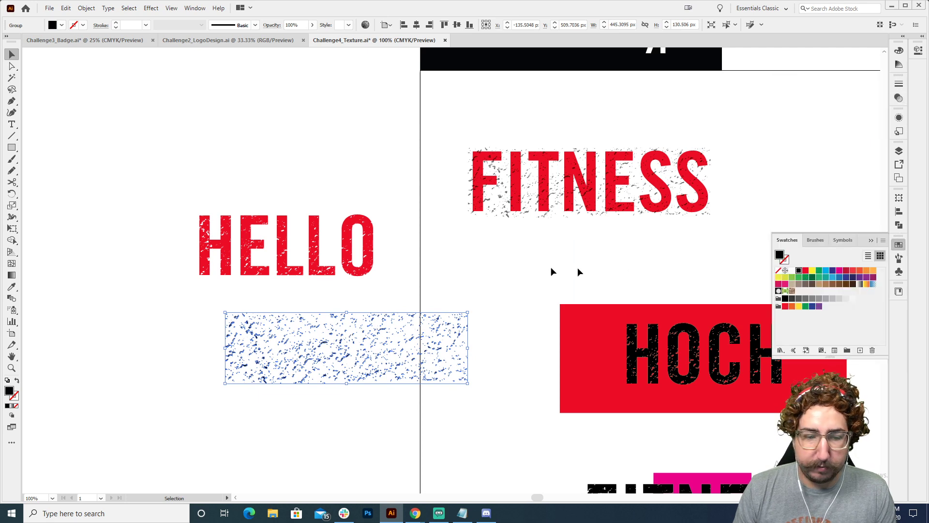
click(457, 274)
Paste the black texture into HELLO's opacity mask, nudge it over the letters and return to the artwork
key(z)
double_click(346, 256)
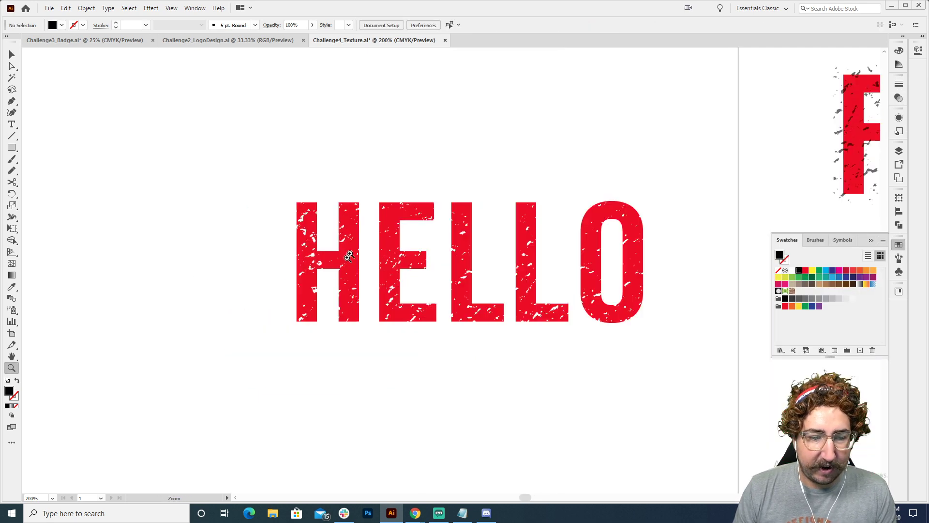
key(v)
click(478, 256)
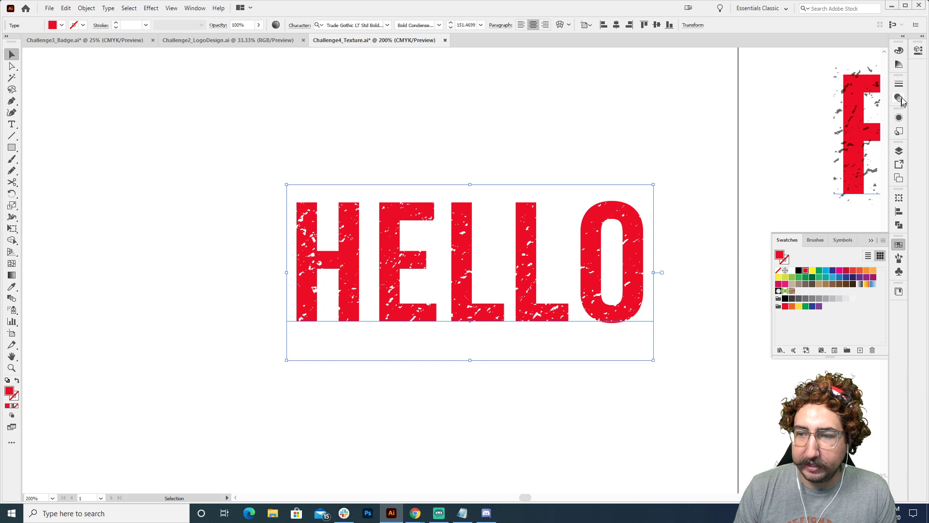
click(898, 98)
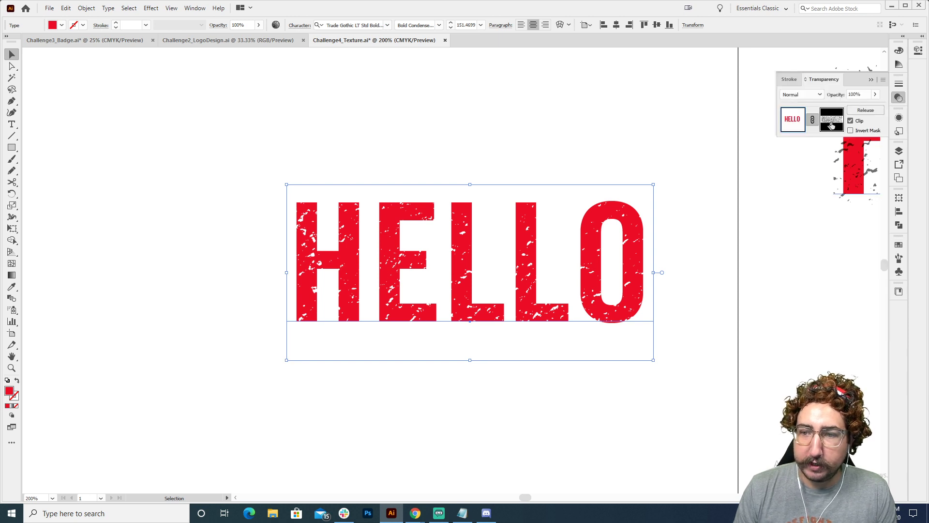
click(832, 121)
key(ctrl+v)
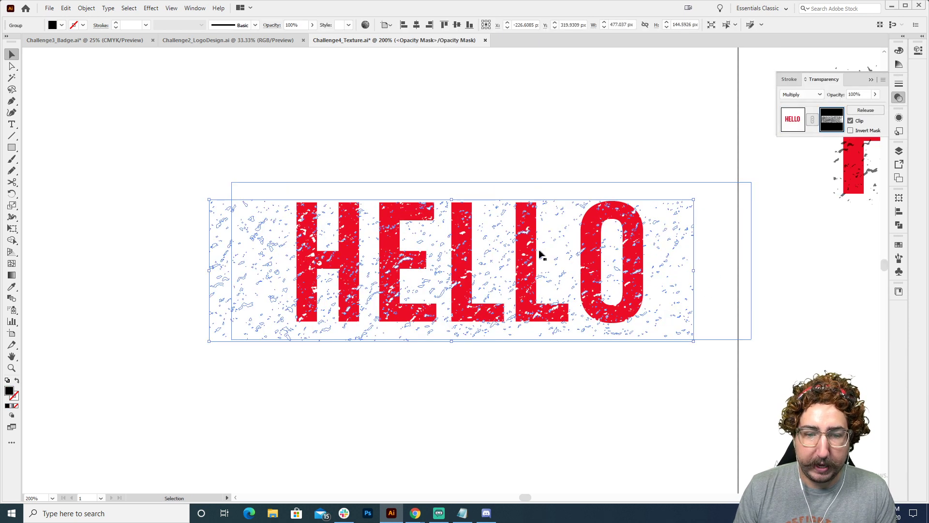
drag(512, 255, 513, 246)
click(522, 393)
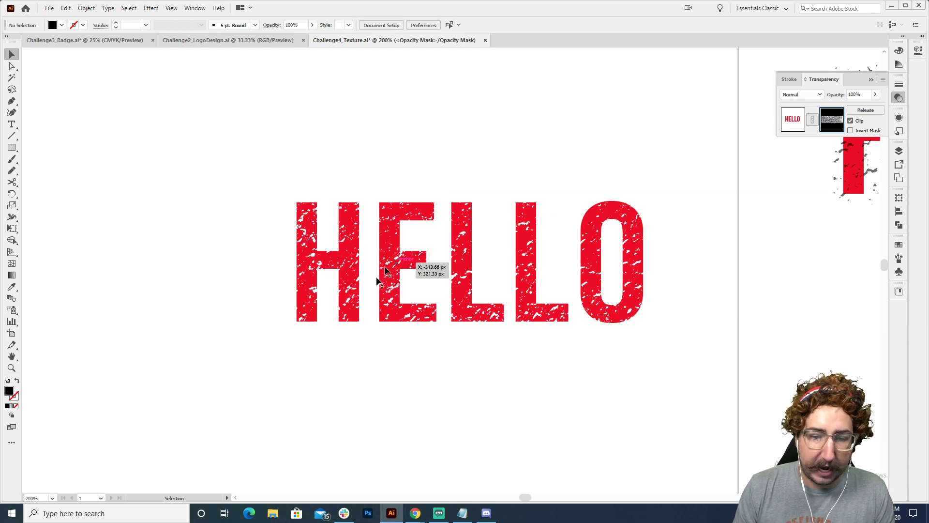
click(791, 121)
click(658, 106)
Move all the sample texts and their textures off the artboard into the empty area on its left
key(z)
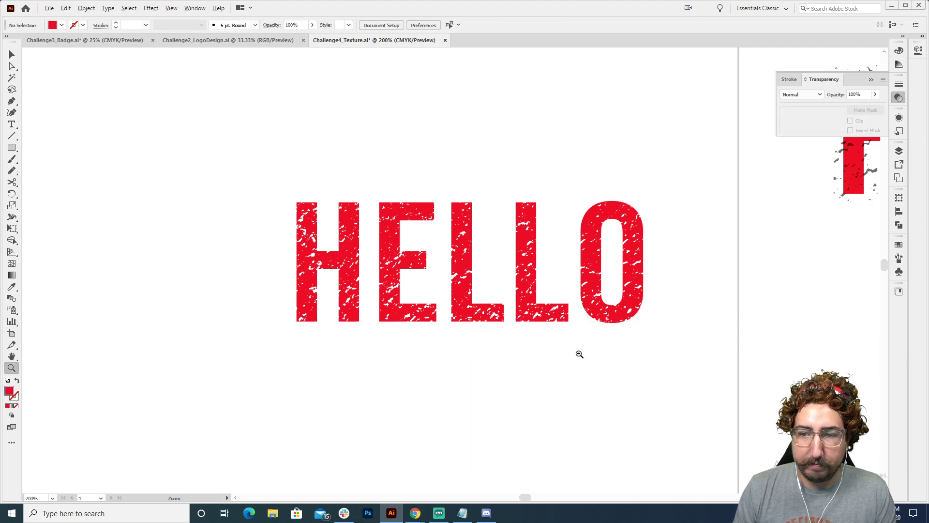
alt+click(579, 354)
alt+click(580, 354)
alt+click(583, 317)
alt+click(608, 299)
drag(613, 299, 552, 217)
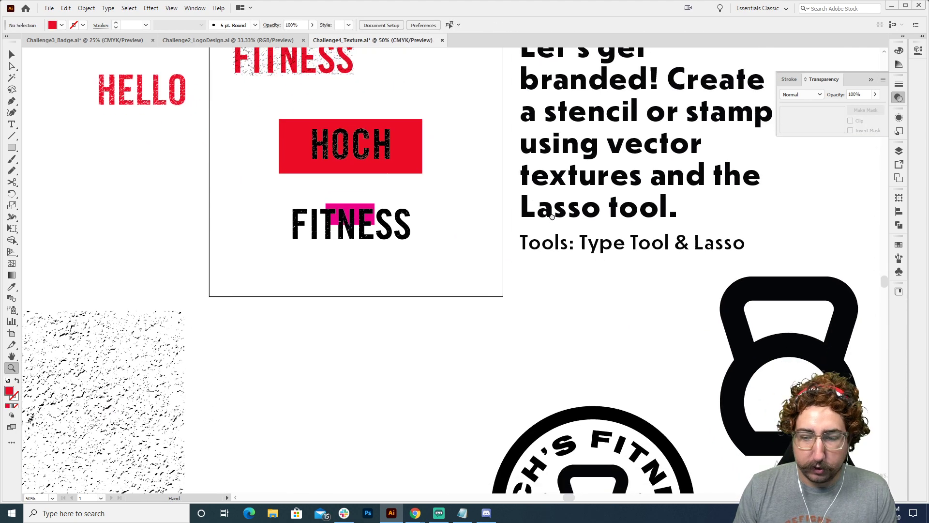
alt+click(540, 235)
key(v)
drag(183, 183, 421, 331)
drag(376, 260, 205, 260)
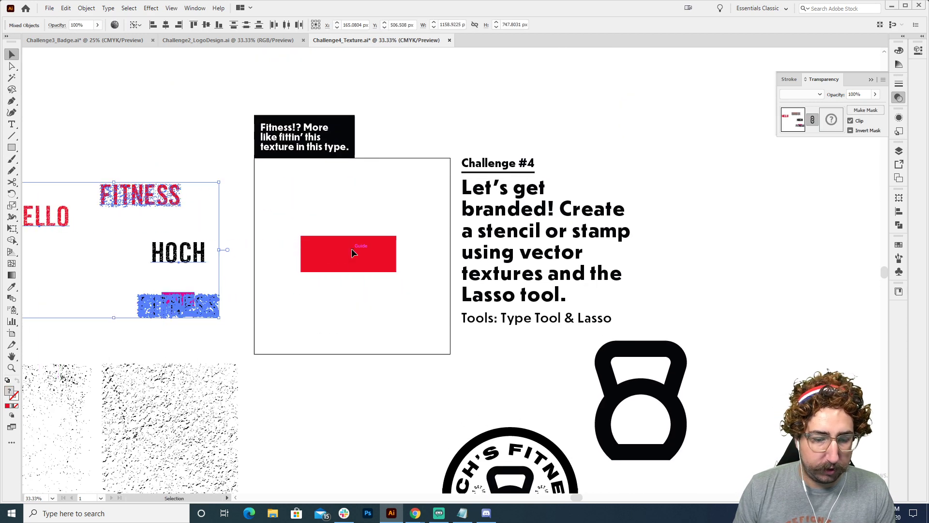
Unlock all objects and delete the red rectangle left on the artboard
click(413, 294)
drag(416, 299, 404, 200)
click(84, 9)
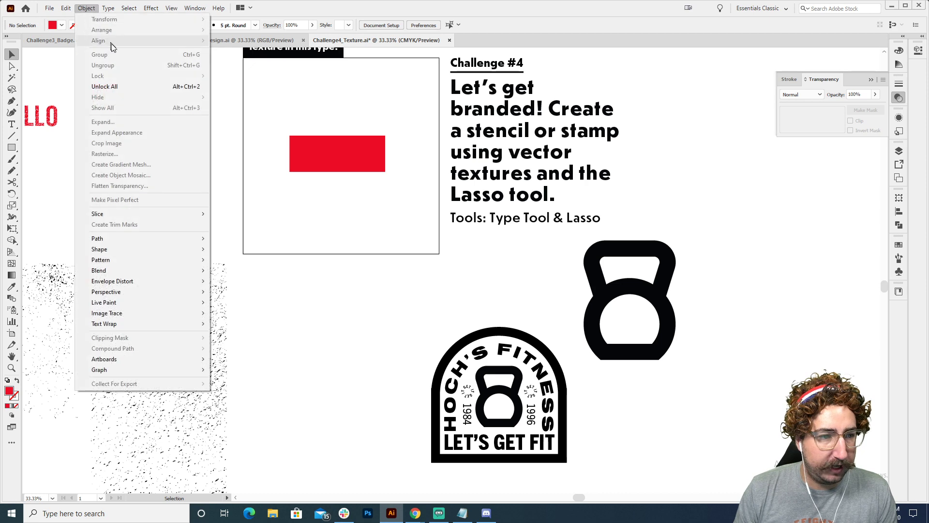
click(120, 84)
key(Delete)
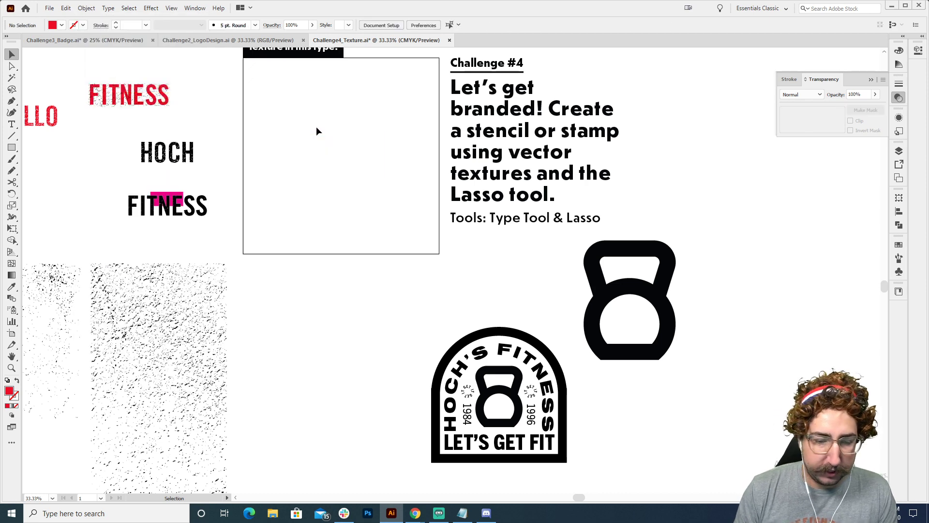
Duplicate the HOCH'S FITNESS badge onto the artboard and place a copy of the large coarse texture over it
drag(408, 322, 565, 464)
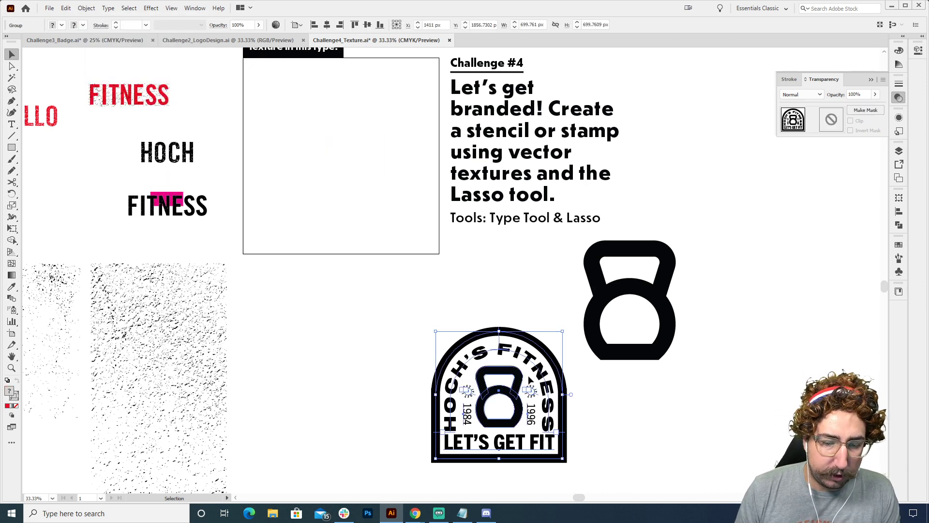
drag(543, 376, 395, 143)
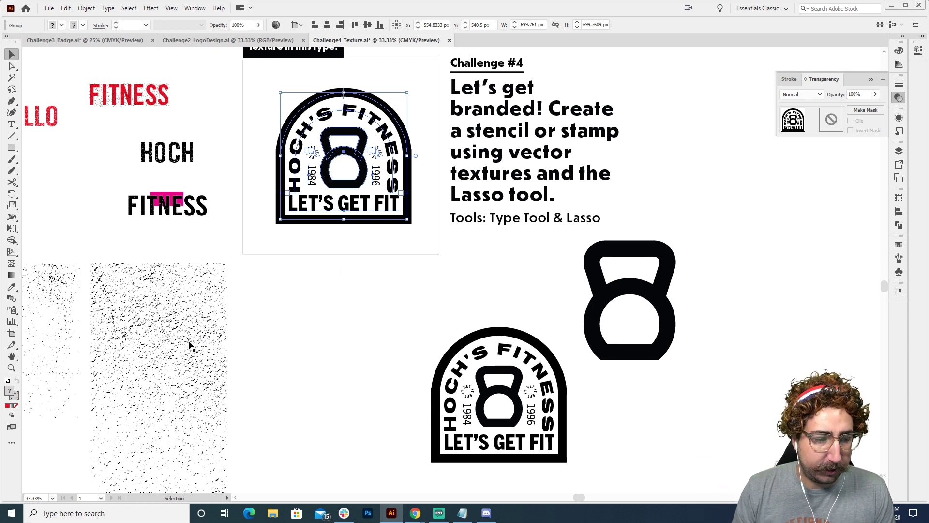
drag(192, 345, 380, 156)
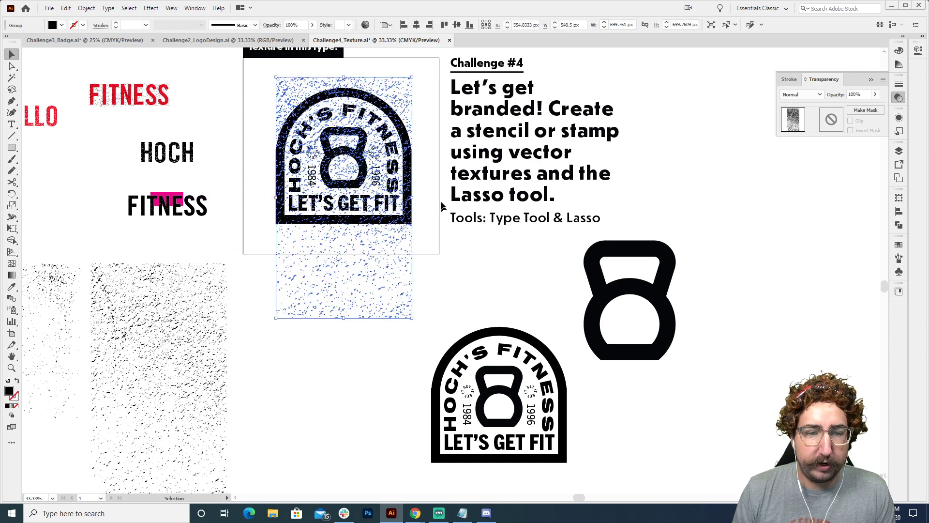
key(ctrl+shift+a)
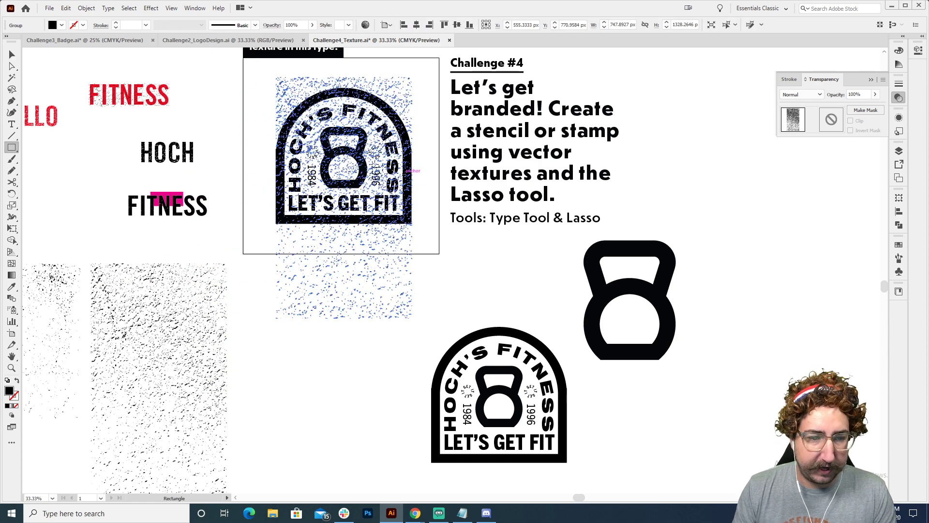
Draw a square about 827 px wide covering the badge on the artboard and fill it white
key(m)
mouse_move(268, 85)
mouse_down()
mouse_move(408, 210)
mouse_move(411, 238)
mouse_up()
key(v)
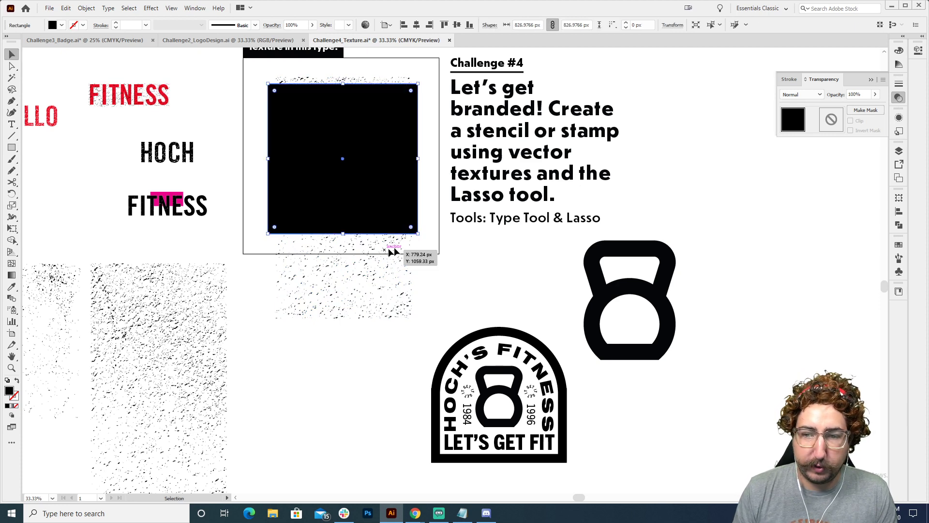
click(899, 244)
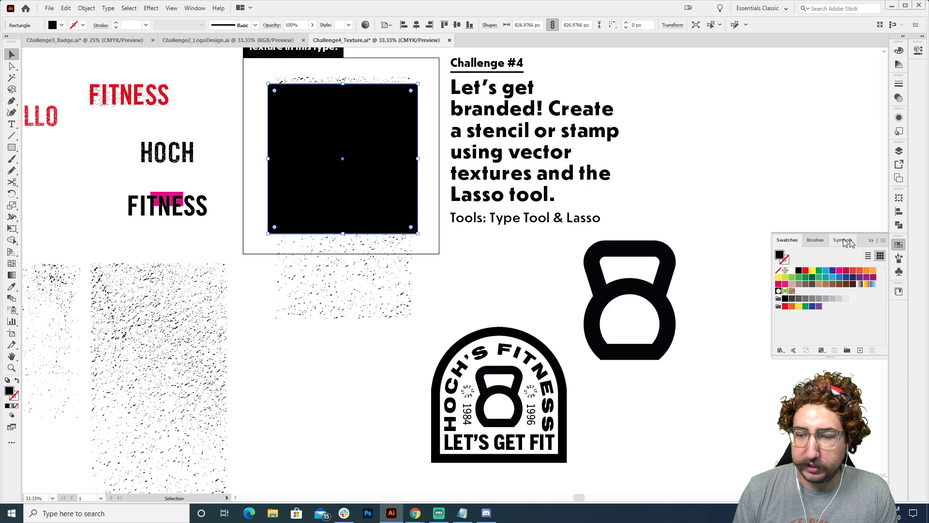
click(792, 271)
Bring the coarse texture in front of the white square over the badge and group the two
click(364, 77)
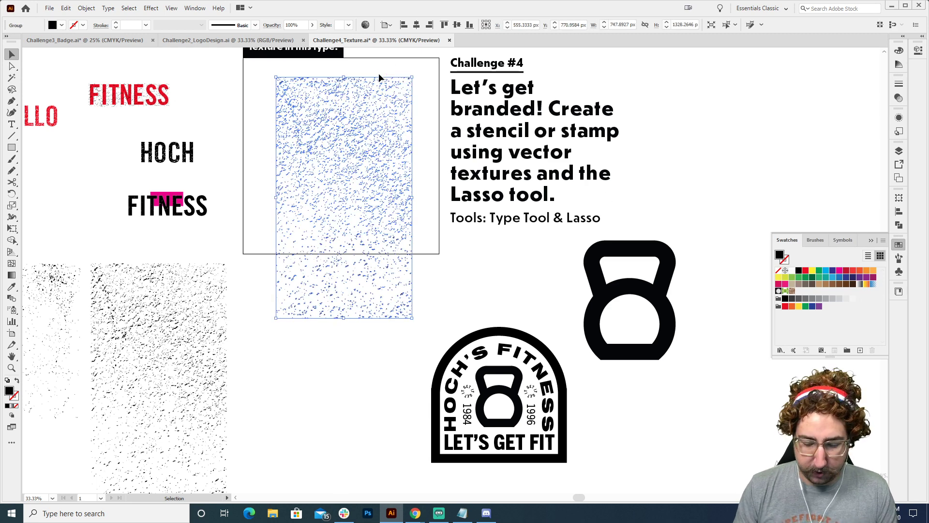
key(z)
click(387, 185)
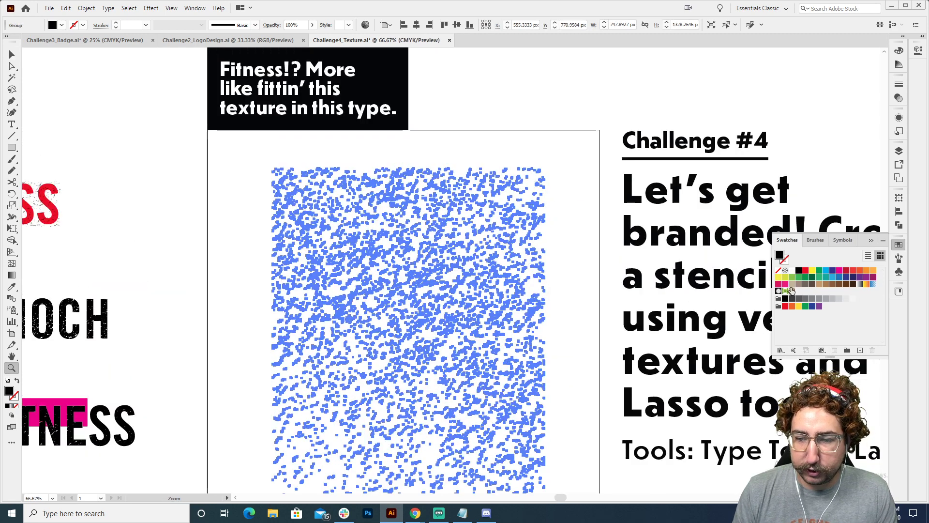
key(v)
click(600, 191)
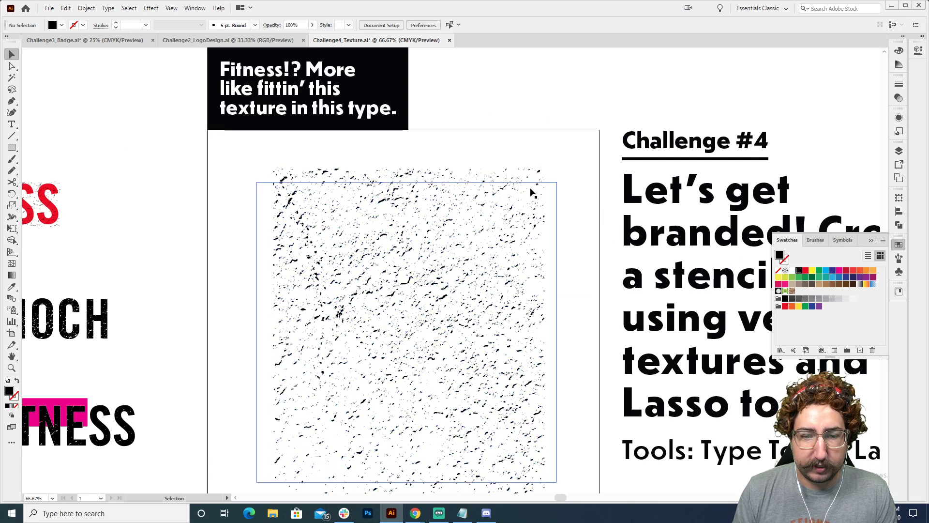
click(532, 182)
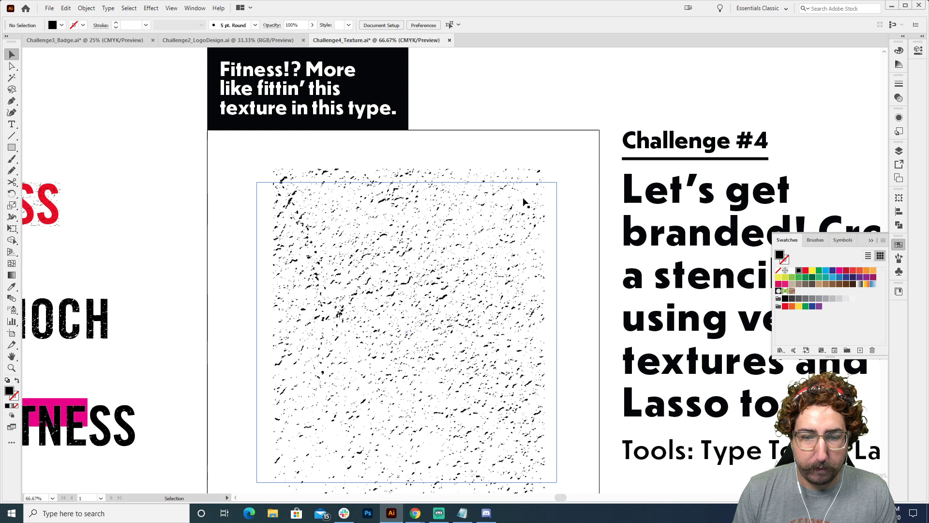
shift+click(520, 171)
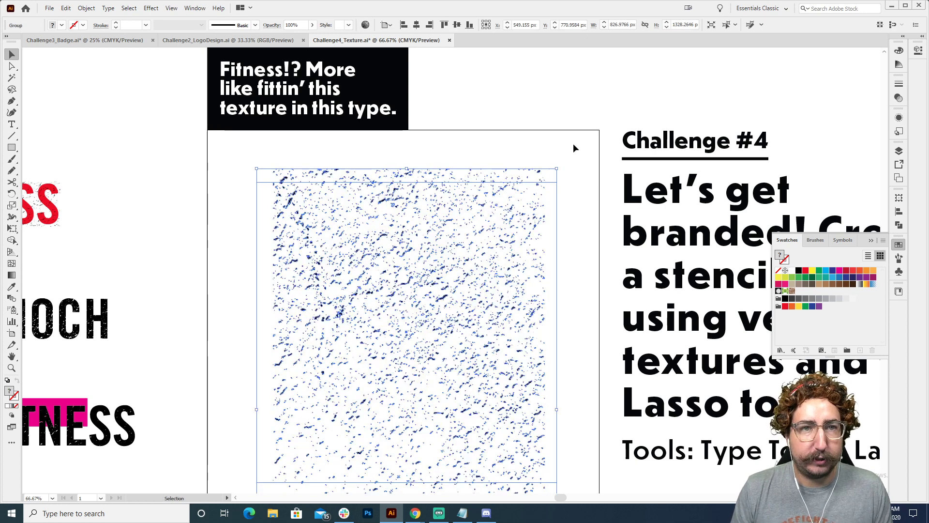
click(572, 143)
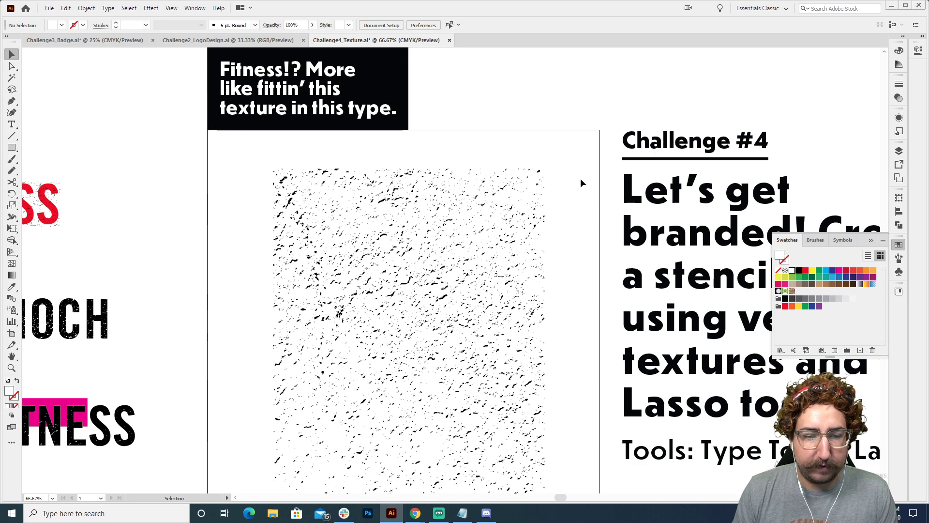
Make an opacity mask on the badge copy from the grouped texture and white square
drag(581, 179, 262, 457)
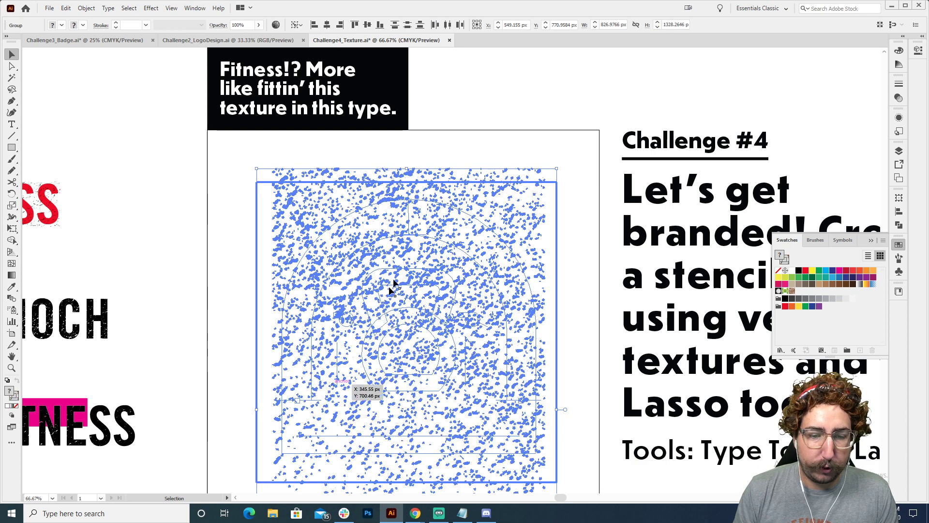
scroll(374, 252, down, 1)
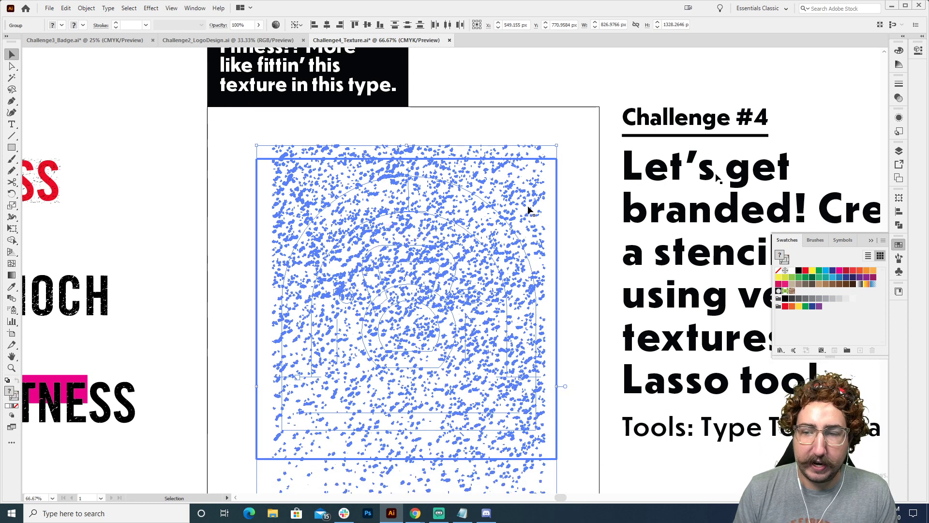
click(898, 100)
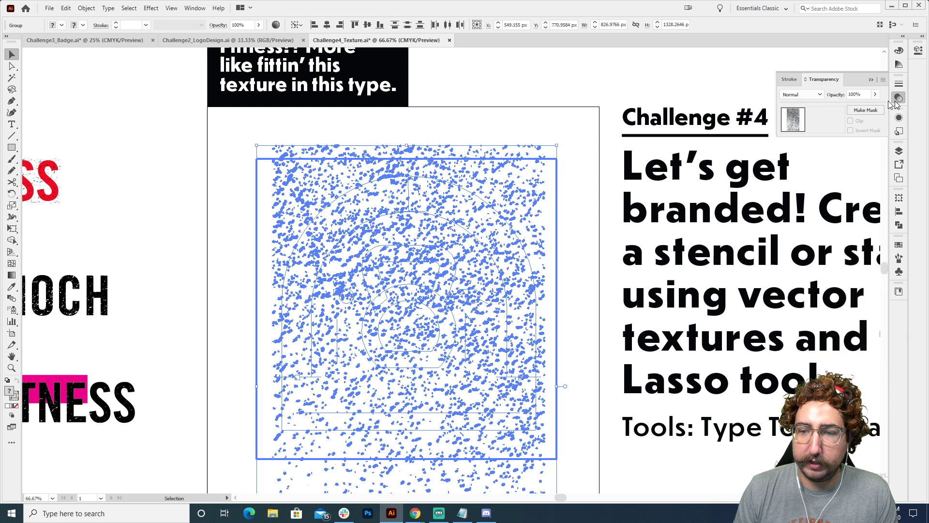
click(865, 110)
click(491, 129)
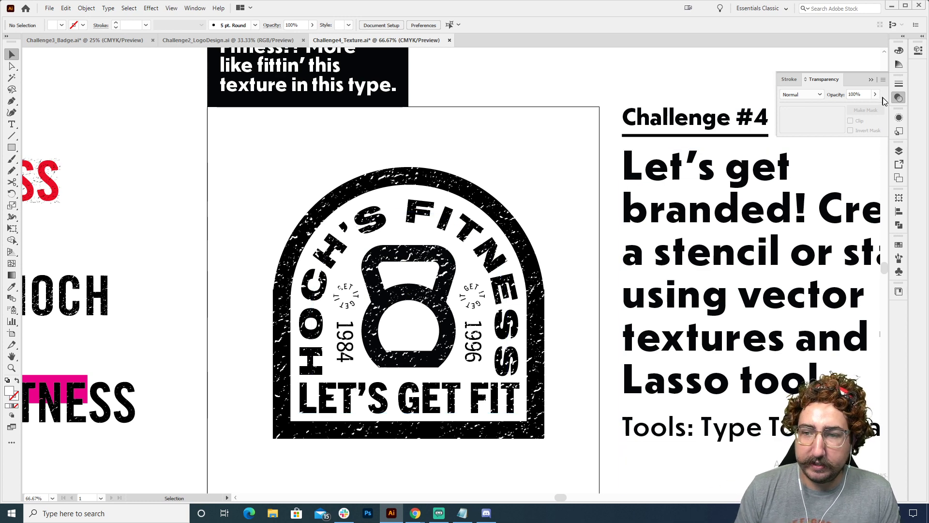
Draw a rectangle about 455 × 324 px over the masked badge's upper-left part, fill it cyan and send it to the back
click(502, 215)
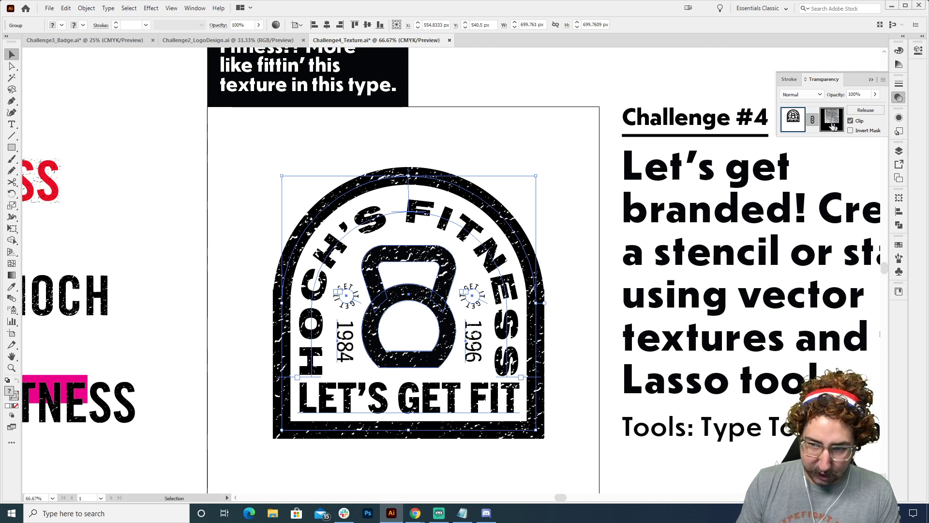
click(541, 139)
key(m)
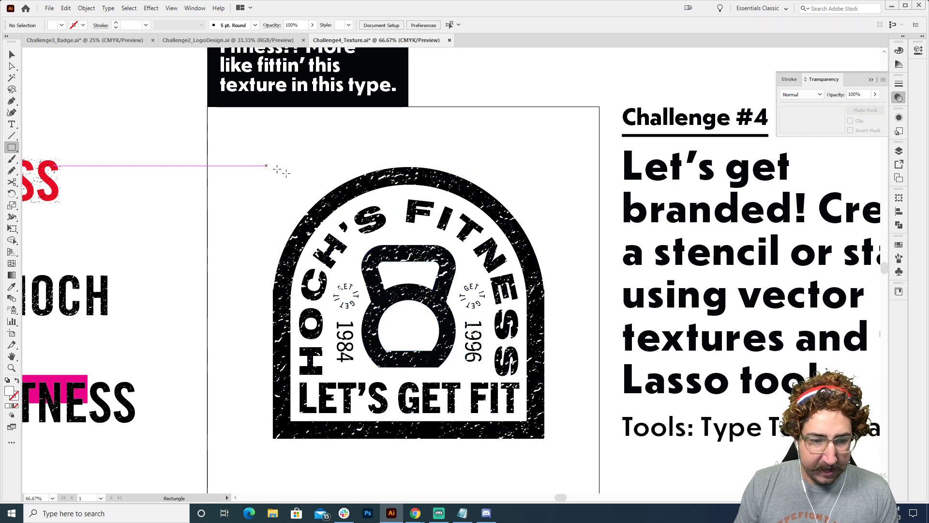
drag(270, 166, 435, 284)
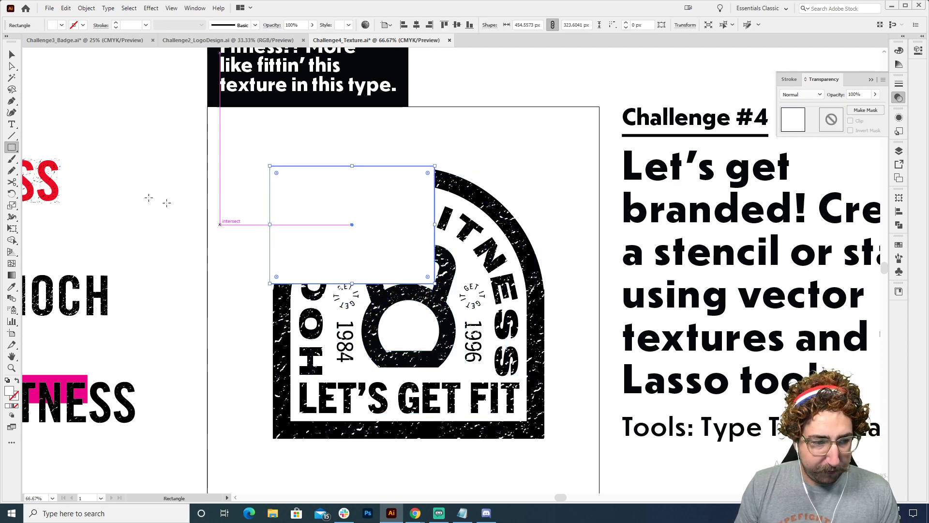
click(898, 245)
click(824, 271)
key(ctrl+shift+[)
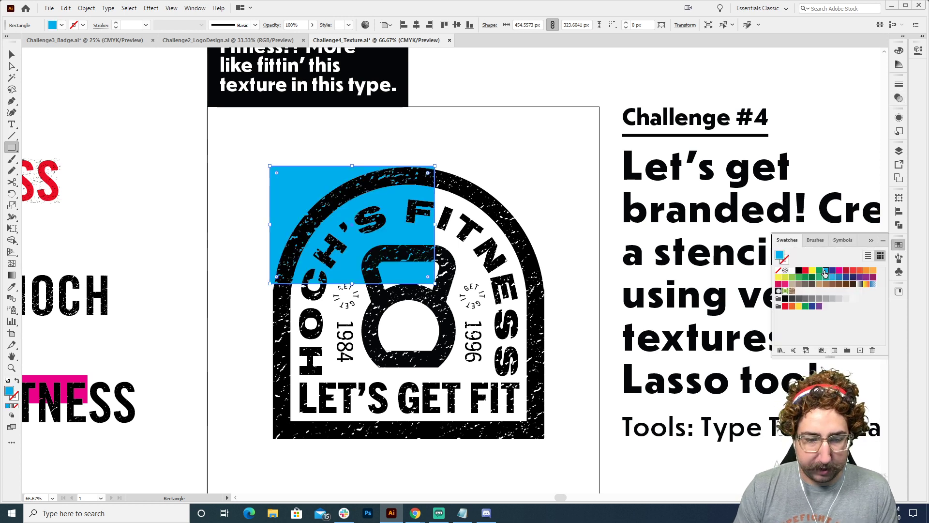
click(9, 53)
click(188, 121)
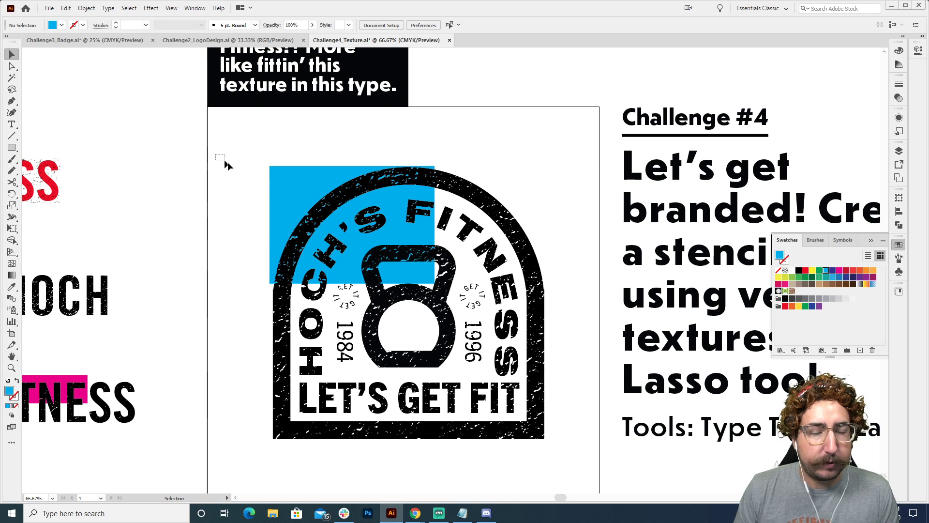
Shrink the masked badge to about half size in the artboard's upper-left corner and delete the cyan rectangle
drag(215, 154, 506, 401)
drag(536, 166, 464, 210)
click(464, 213)
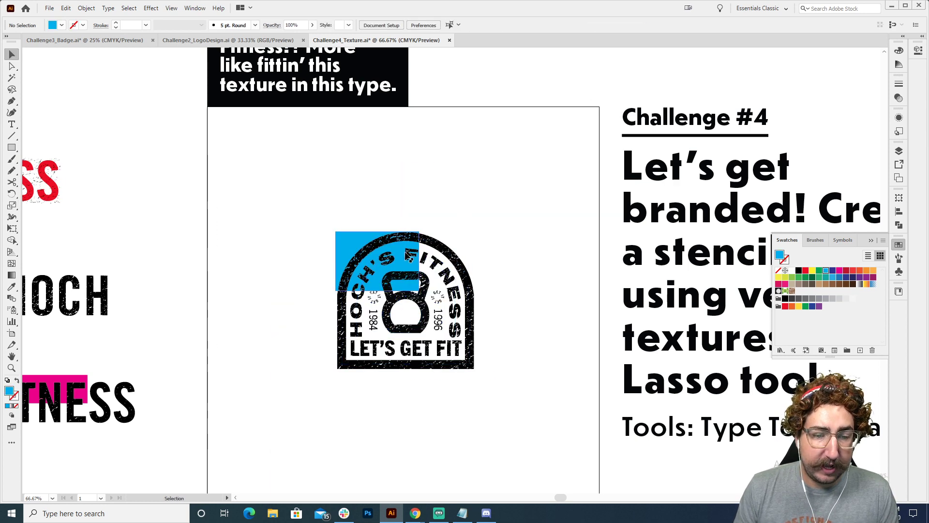
drag(450, 295, 274, 138)
click(407, 234)
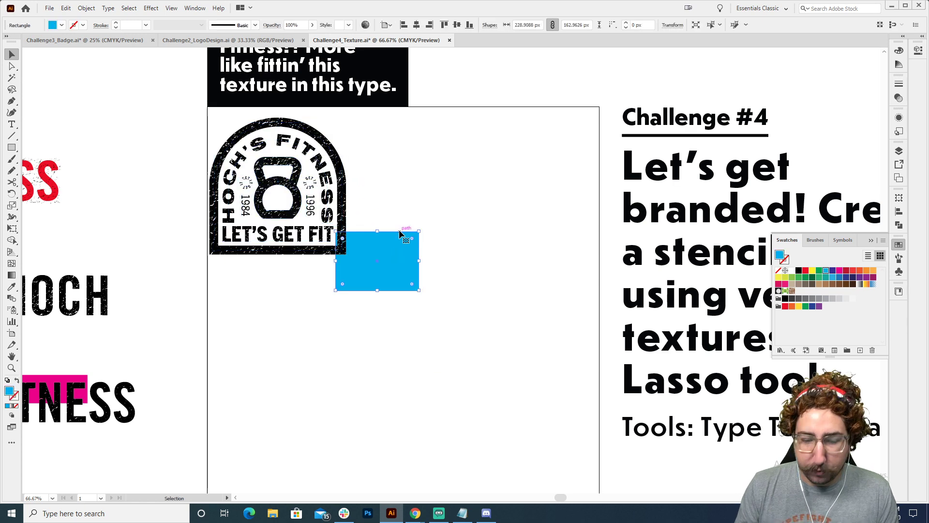
key(Delete)
Paste a copy of the untextured HOCH'S FITNESS badge onto the artboard and scale it down to about 442 px wide
drag(393, 307, 441, 24)
drag(458, 233, 299, 137)
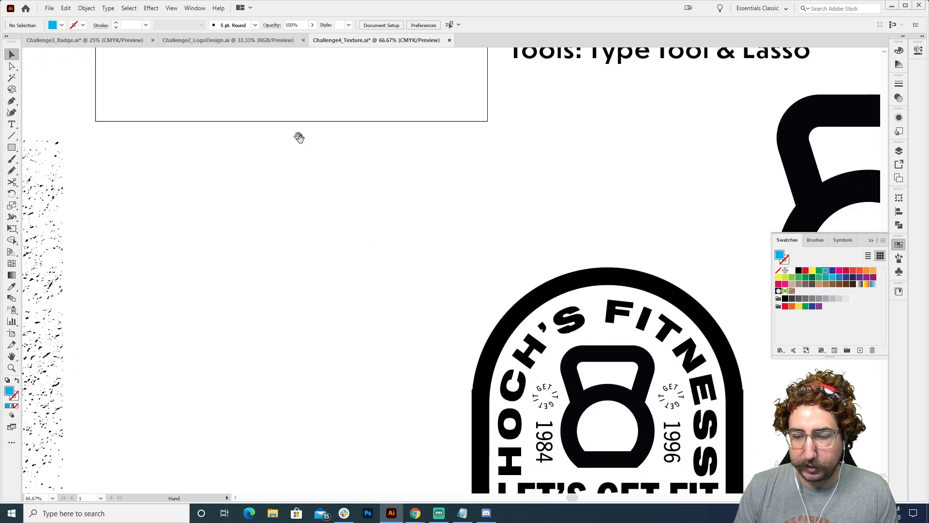
drag(420, 256, 610, 416)
drag(311, 168, 537, 424)
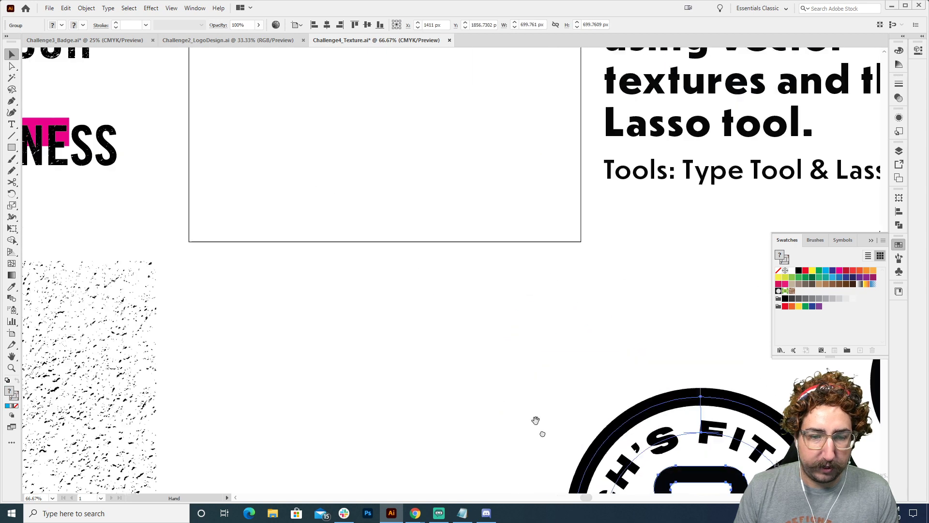
drag(362, 213, 428, 341)
key(ctrl+v)
key(s)
drag(607, 113, 520, 153)
Expand the pasted badge's object, fill and stroke, and color the whole badge red
click(86, 8)
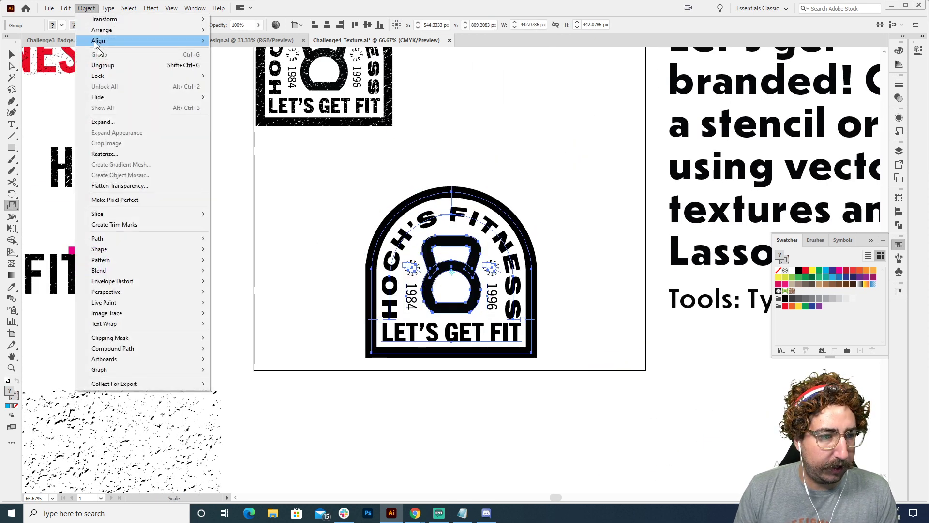
click(104, 124)
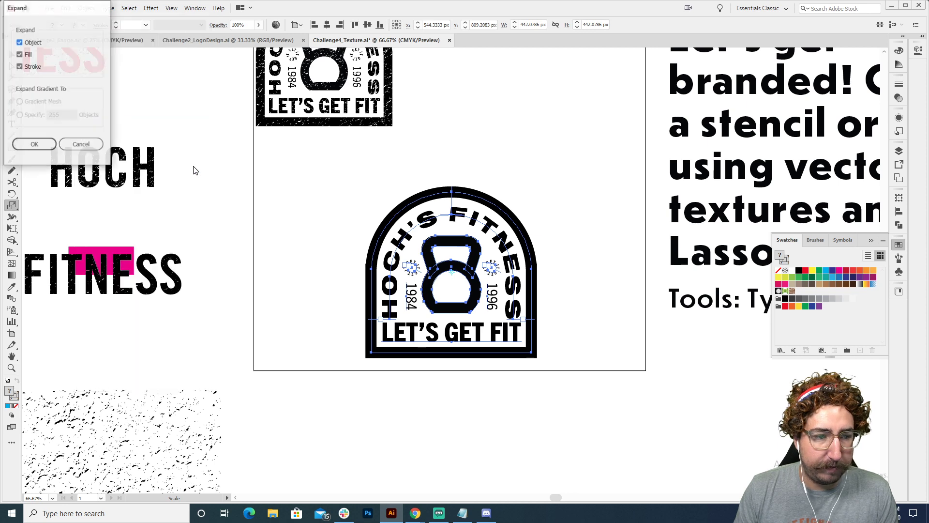
click(31, 144)
click(805, 272)
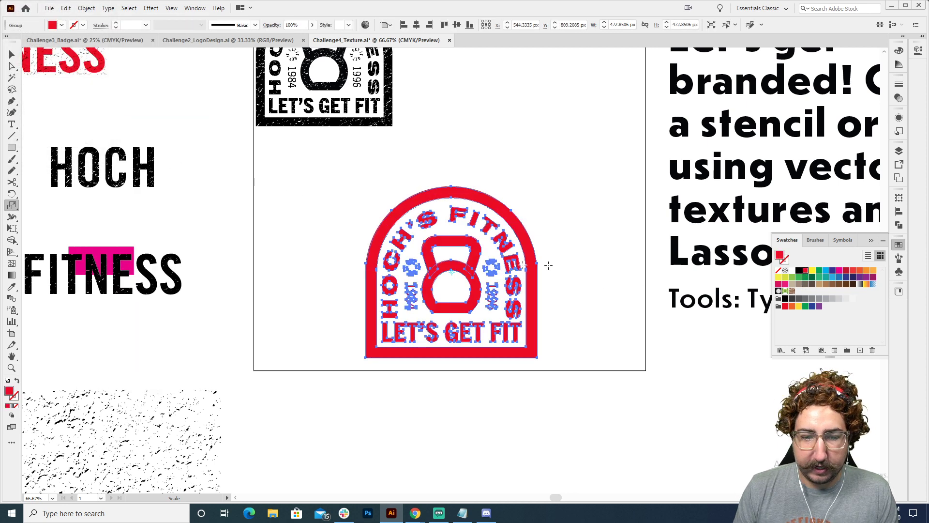
Move the red badge up to the right of the black textured badge on the artboard
key(v)
drag(453, 250, 504, 117)
key(space)
drag(463, 218, 408, 381)
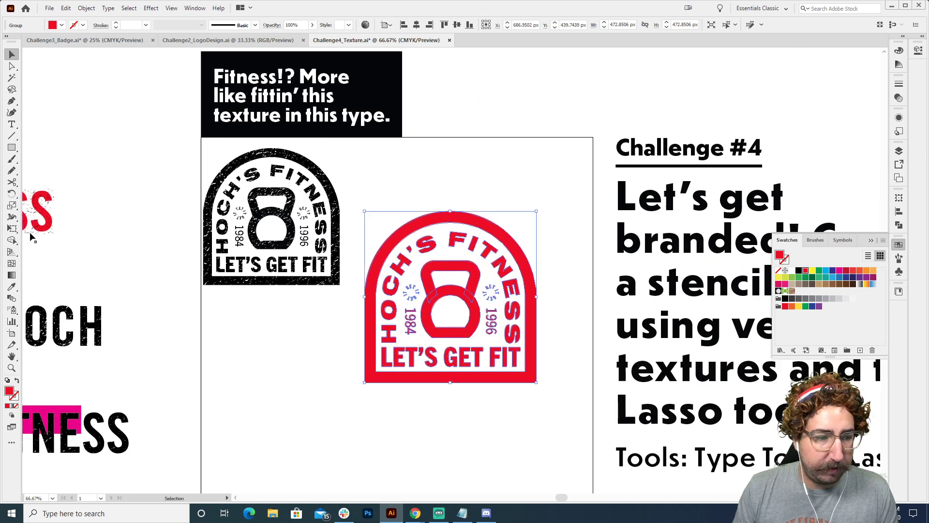
Place a copy of the red FITNESS text's texture over the red badge, color it cyan and enlarge it to about 481 × 593 px
drag(93, 214, 513, 293)
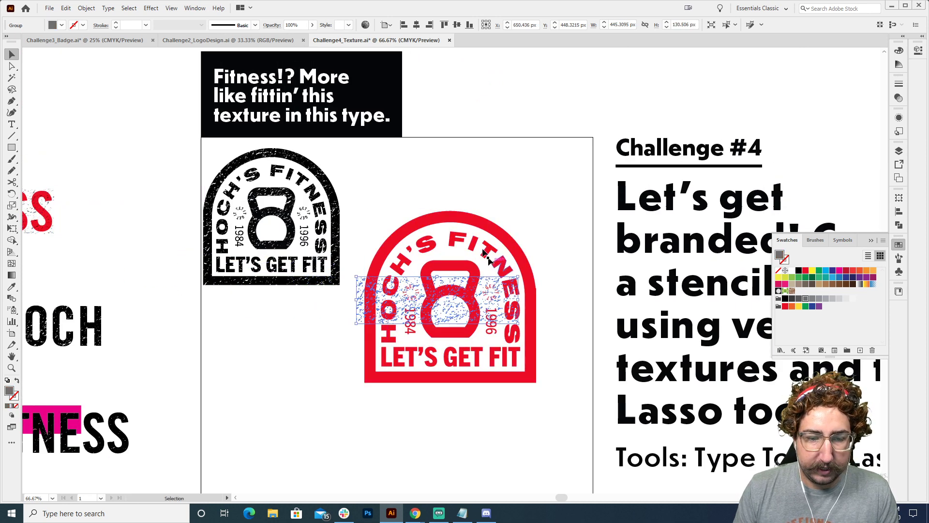
click(826, 271)
key(s)
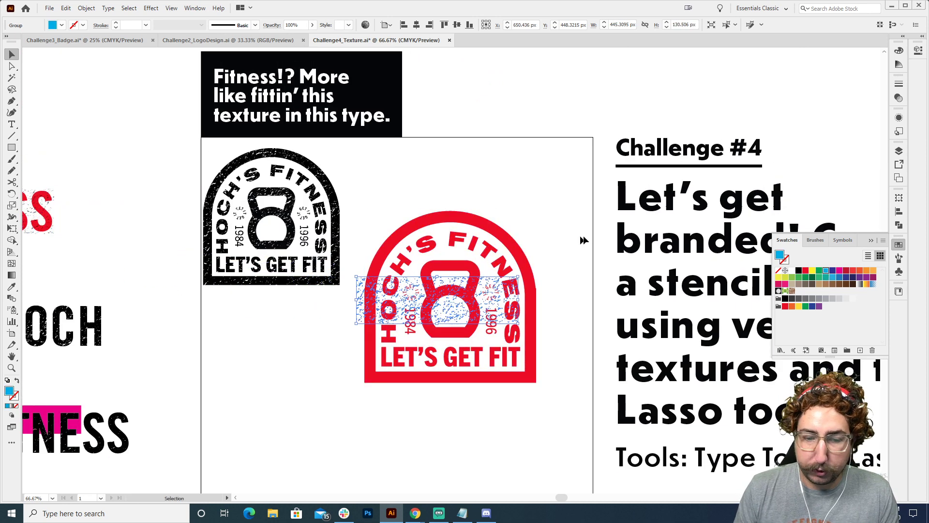
drag(583, 243, 508, 199)
key(v)
drag(409, 177, 585, 207)
drag(528, 206, 491, 206)
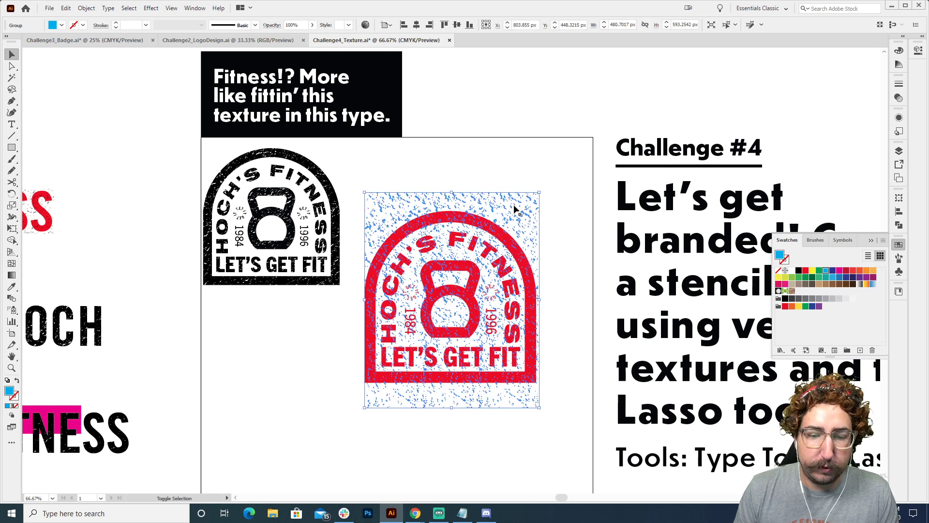
Set the cyan texture's blending mode to Multiply over the red badge
click(899, 98)
click(799, 95)
click(800, 129)
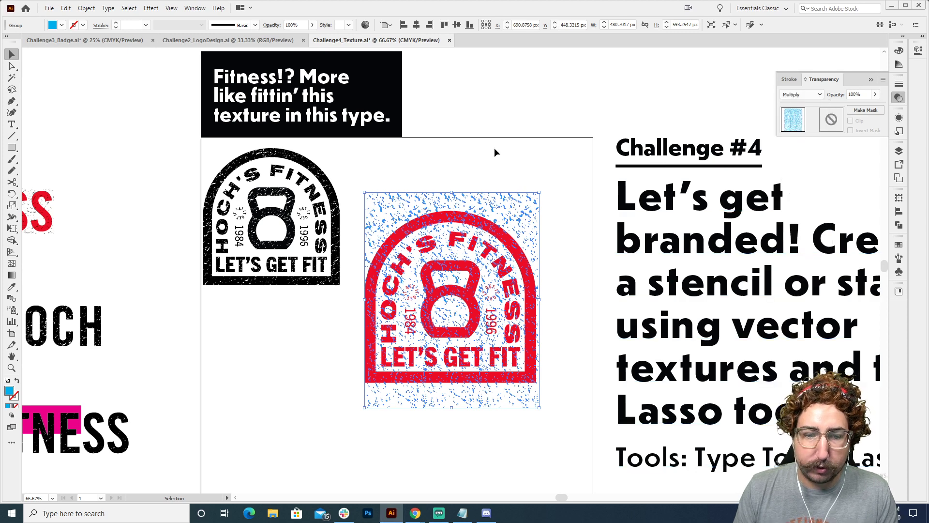
key(ctrl+h)
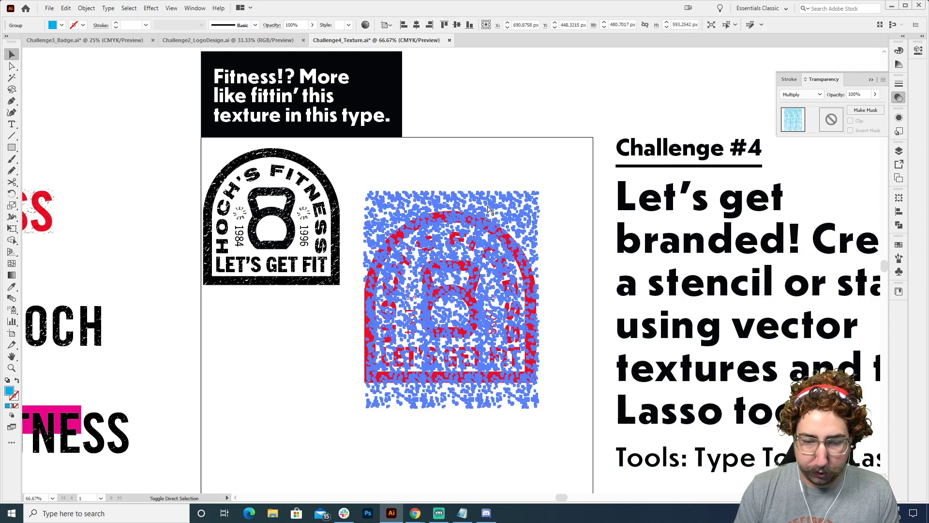
click(471, 156)
Use the Lasso tool to select and delete the excess cyan texture specks above and below the red badge
key(z)
click(427, 277)
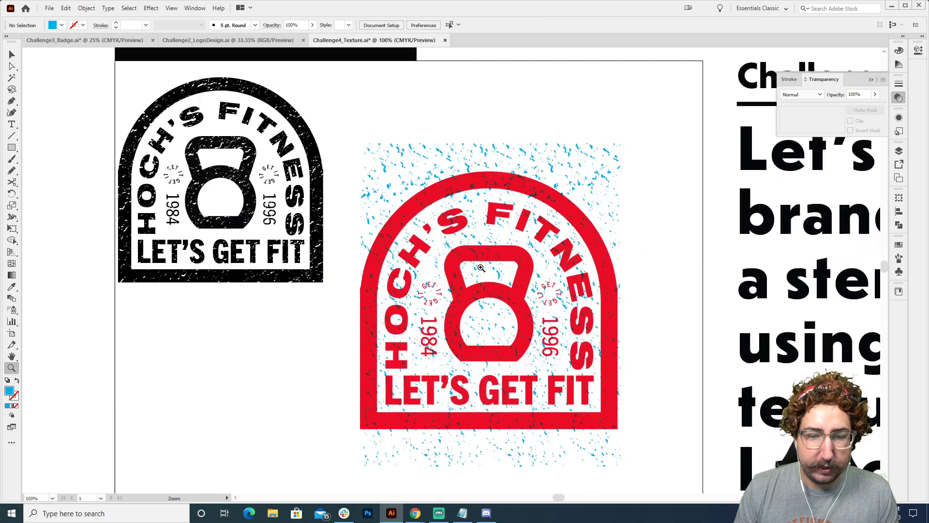
drag(482, 260, 429, 205)
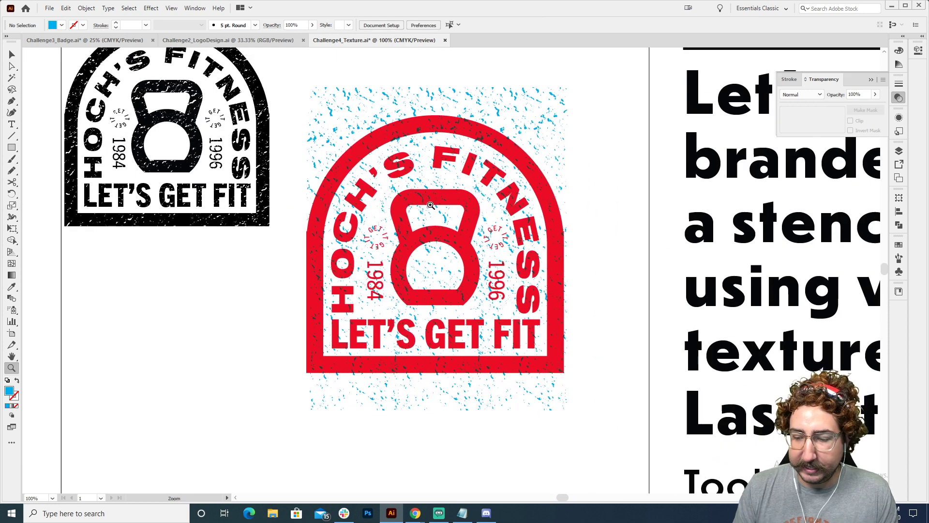
click(12, 90)
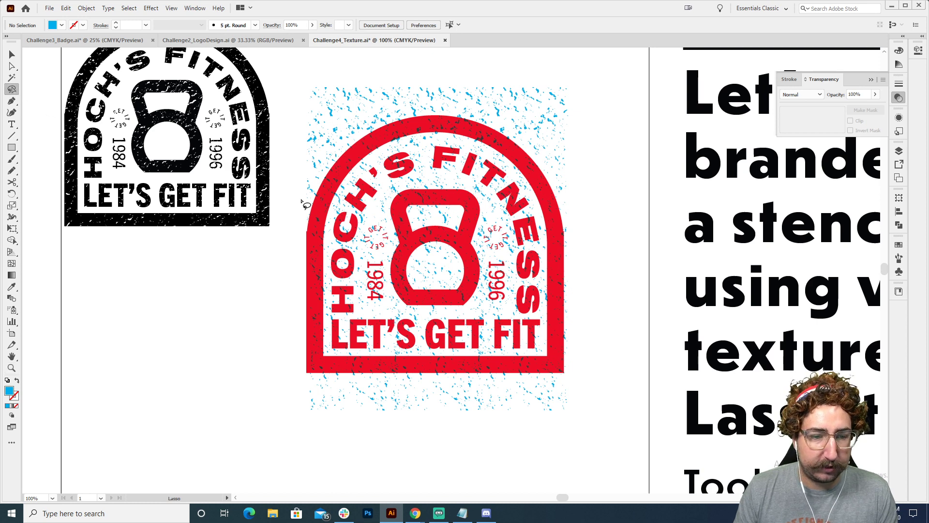
mouse_move(302, 199)
mouse_down()
mouse_move(318, 161)
mouse_move(349, 125)
mouse_move(391, 108)
mouse_move(449, 105)
mouse_move(496, 120)
mouse_move(569, 183)
mouse_move(590, 149)
mouse_move(554, 72)
mouse_move(333, 68)
mouse_move(285, 111)
mouse_move(299, 167)
mouse_up()
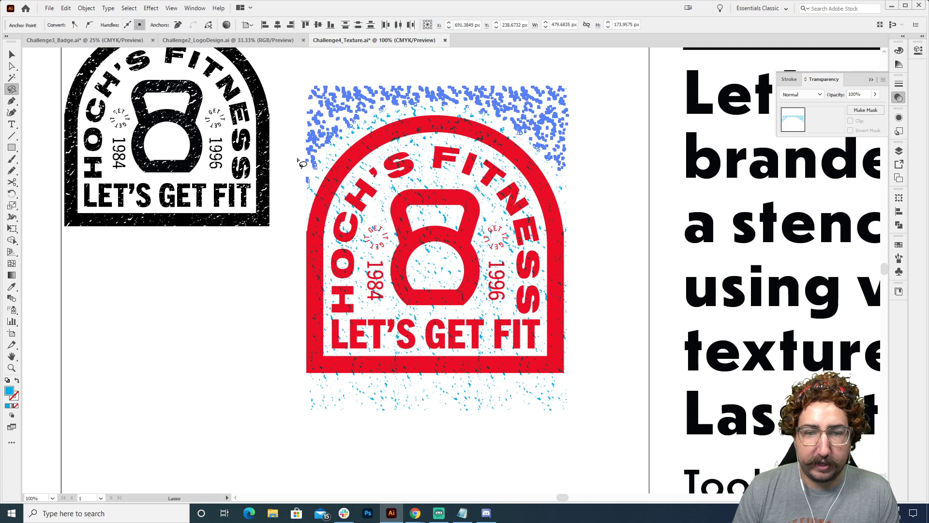
key(Delete)
mouse_move(295, 385)
mouse_down()
mouse_move(560, 378)
mouse_move(570, 424)
mouse_move(400, 466)
mouse_move(284, 418)
mouse_up()
key(Delete)
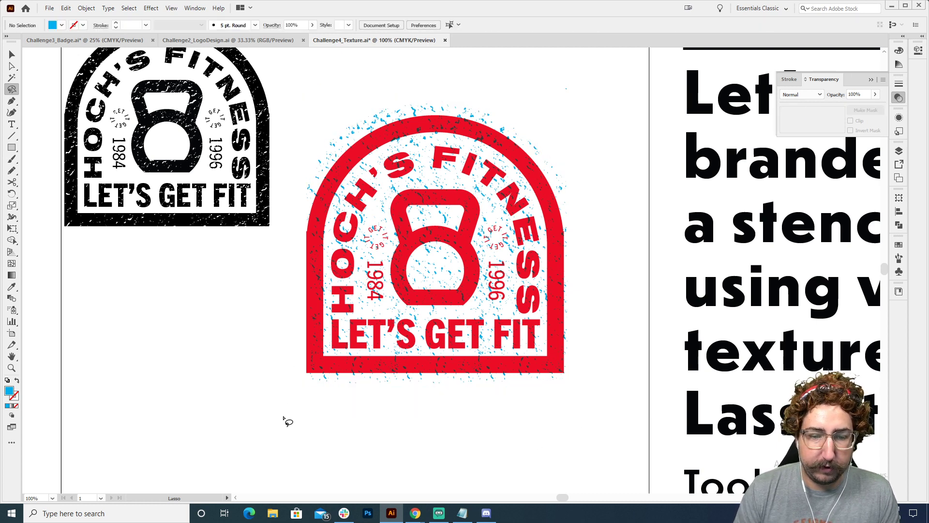
mouse_move(434, 249)
mouse_down()
mouse_move(413, 281)
mouse_move(455, 283)
mouse_move(466, 253)
mouse_move(421, 254)
mouse_move(417, 278)
mouse_move(451, 284)
mouse_move(464, 273)
mouse_move(444, 252)
mouse_up()
key(Delete)
key(z)
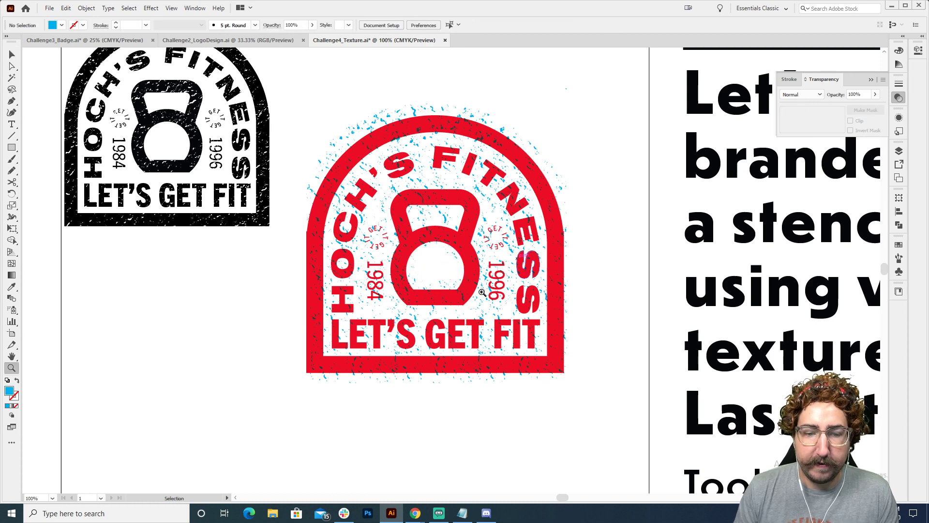
alt+click(523, 259)
alt+click(455, 259)
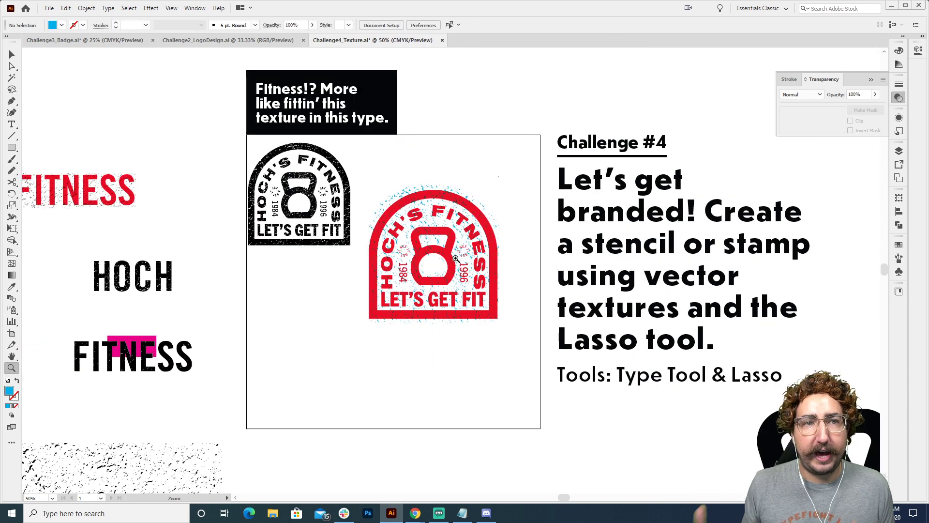